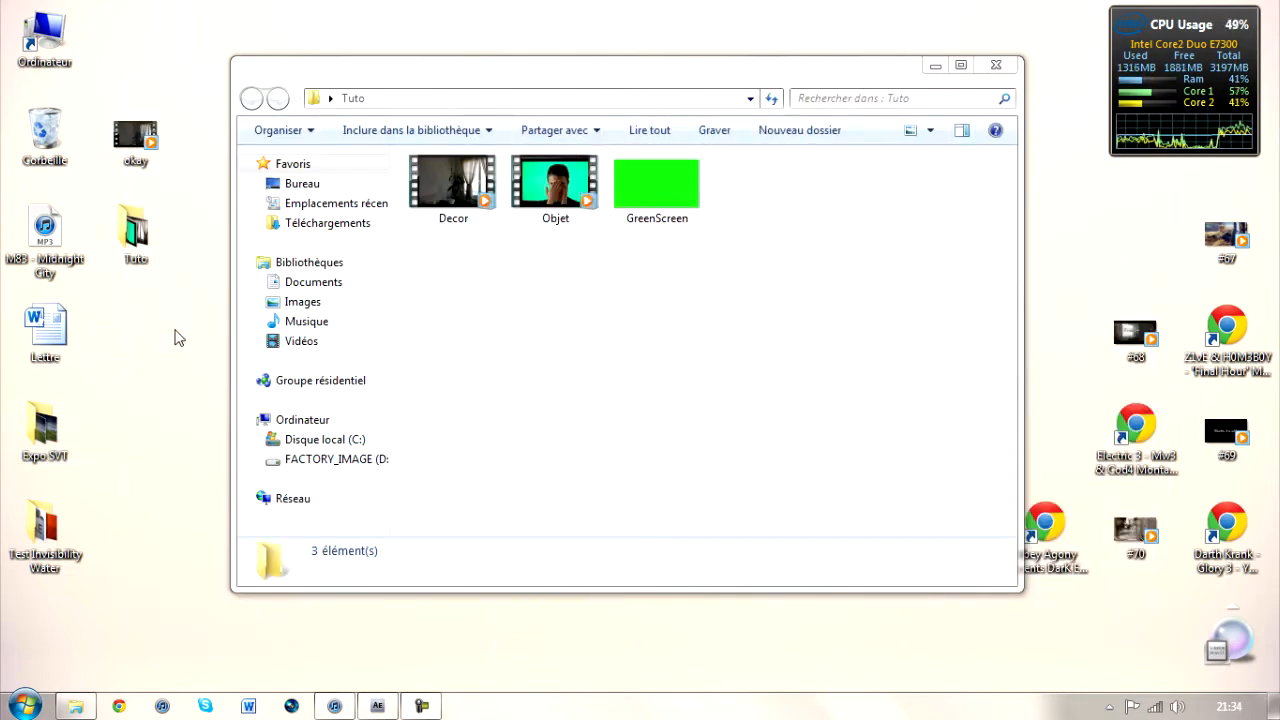
Preview the Decor and Objet videos from the Tuto folder, pausing Objet partway, and close the player
{"action": "left_click", "coordinate": [548, 406]}
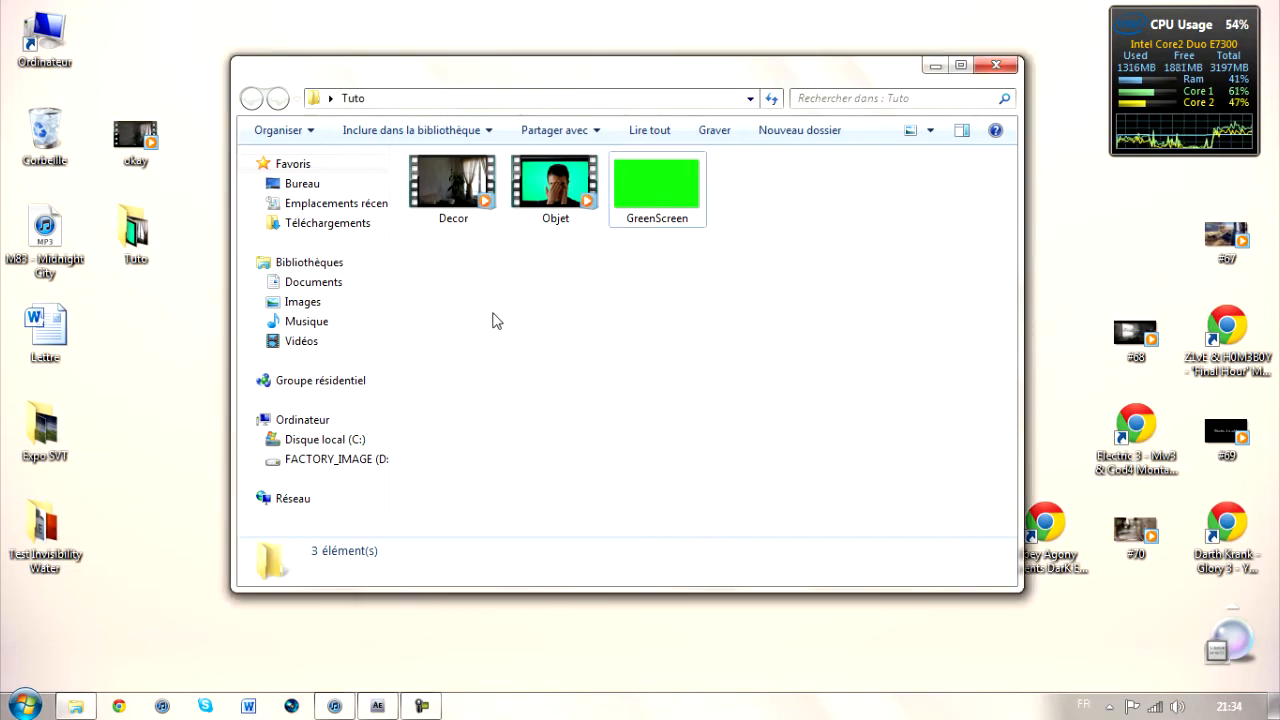
{"action": "double_click", "coordinate": [451, 205]}
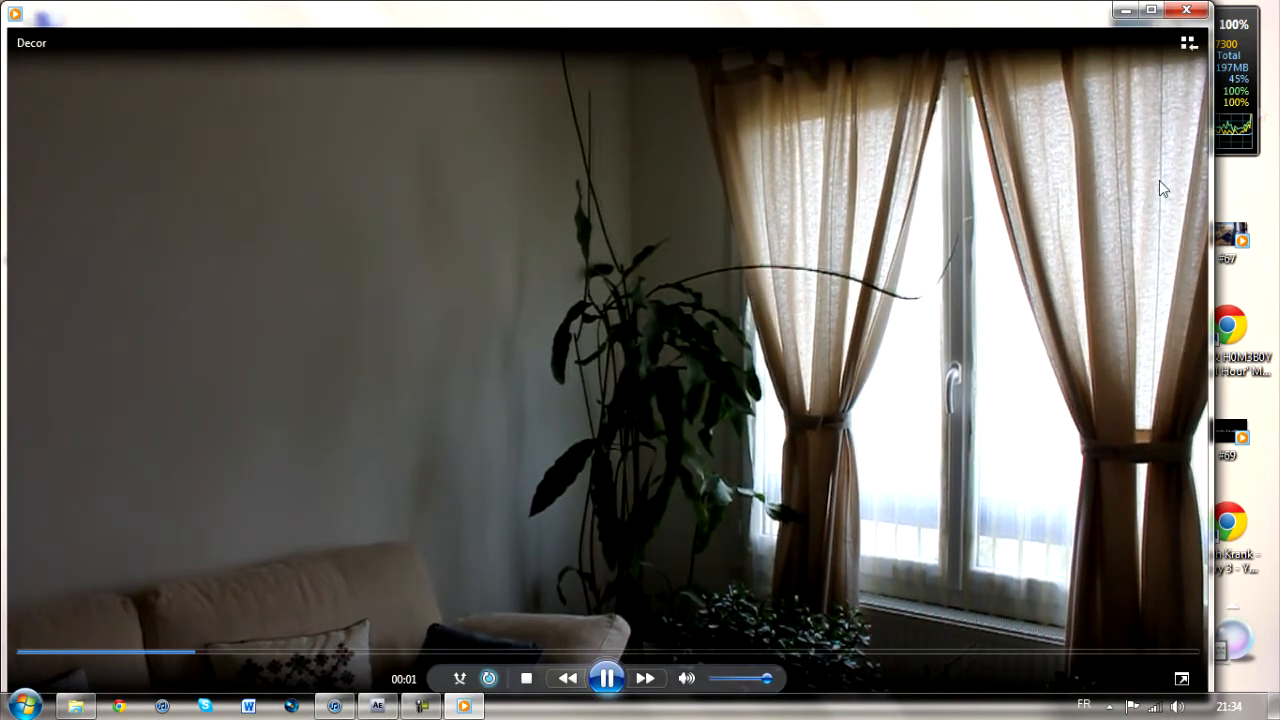
{"action": "left_click", "coordinate": [1188, 10]}
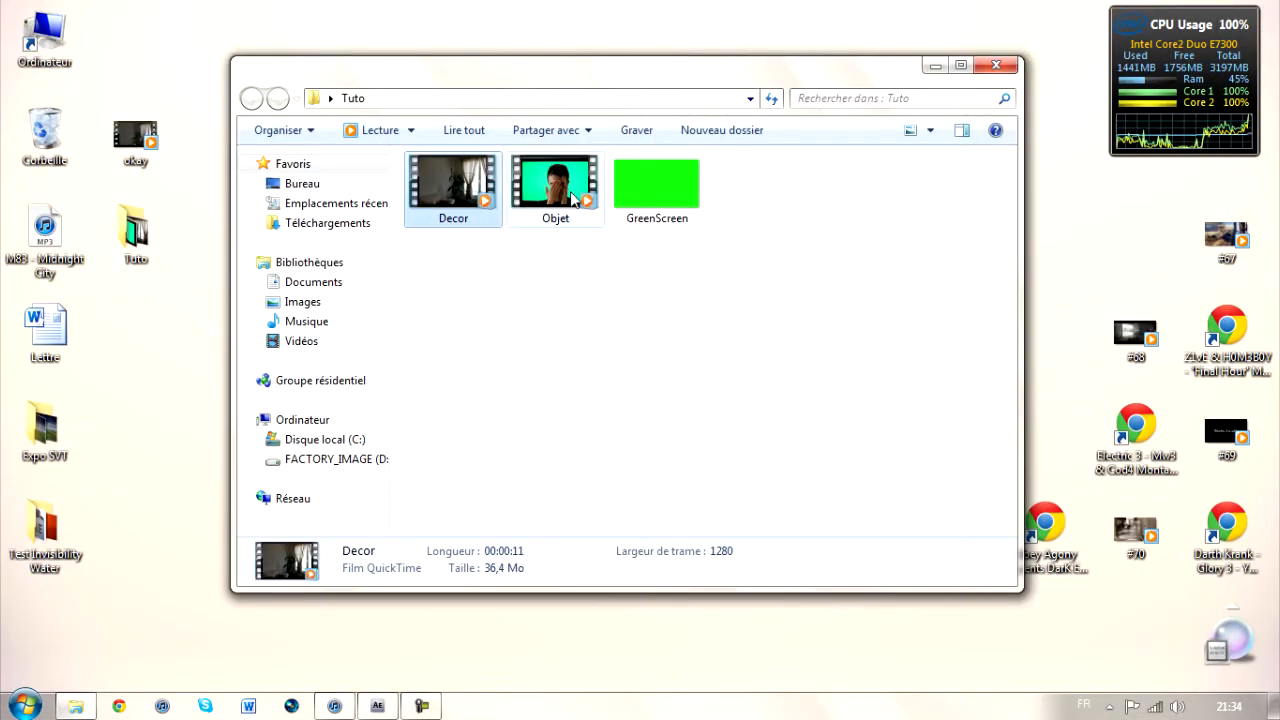
{"action": "double_click", "coordinate": [566, 198]}
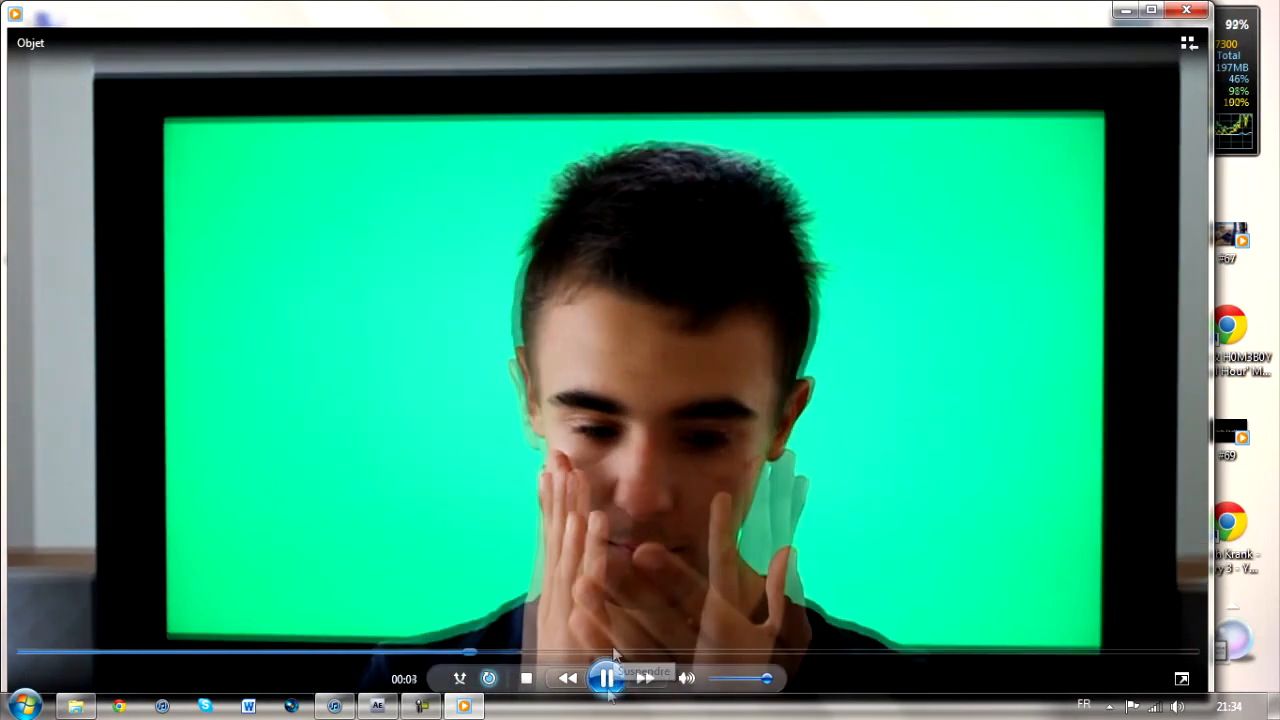
{"action": "left_click", "coordinate": [608, 684]}
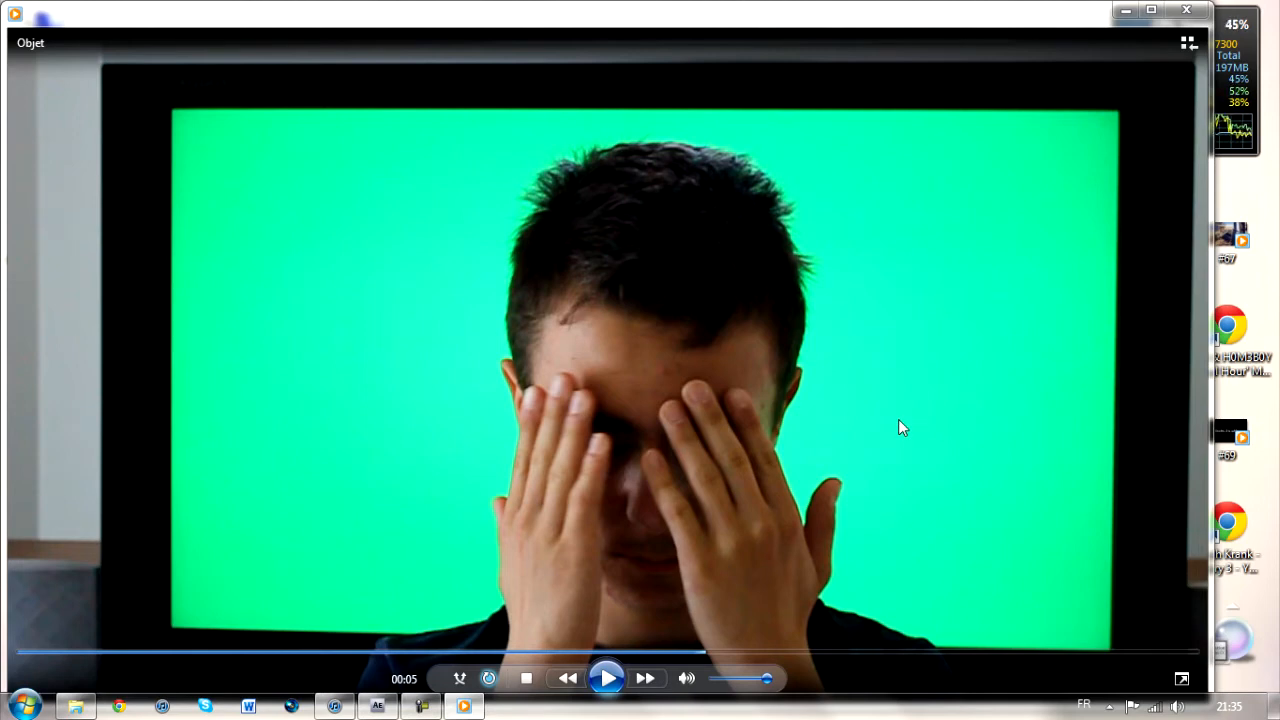
{"action": "left_click", "coordinate": [1186, 9]}
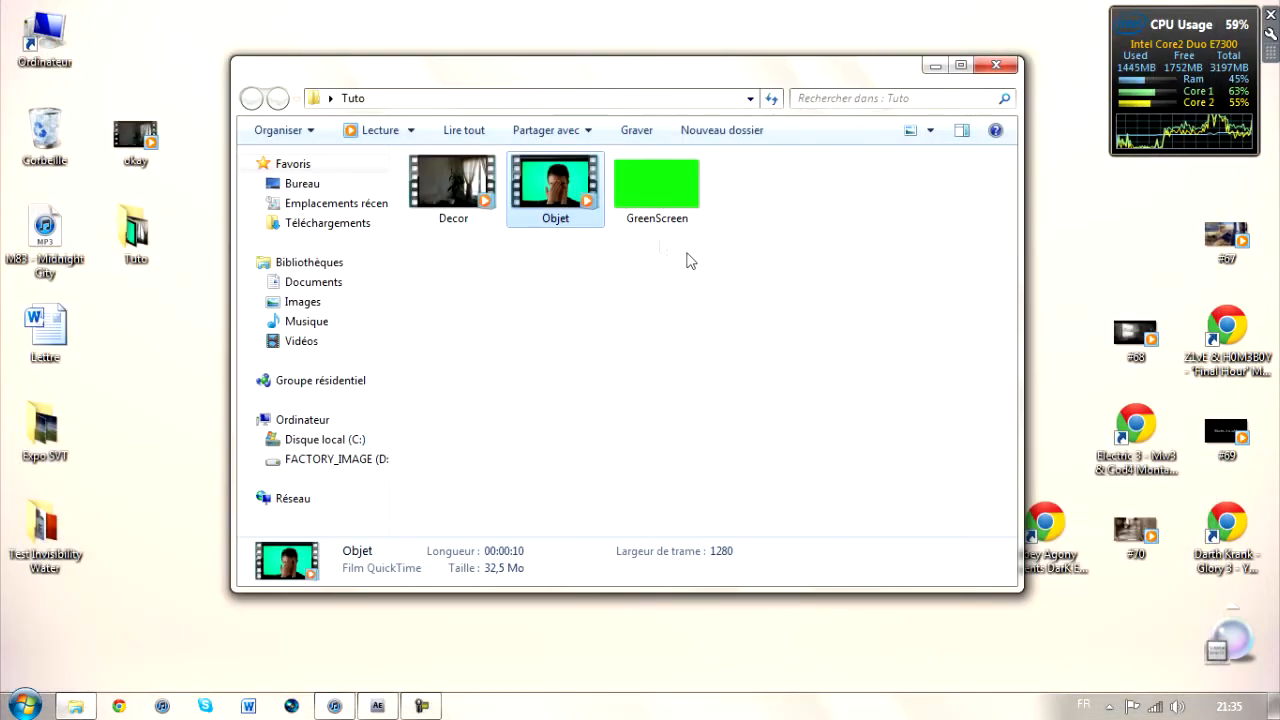
View the GreenScreen image from the Tuto folder, close it and minimise the folder window
{"action": "double_click", "coordinate": [650, 208]}
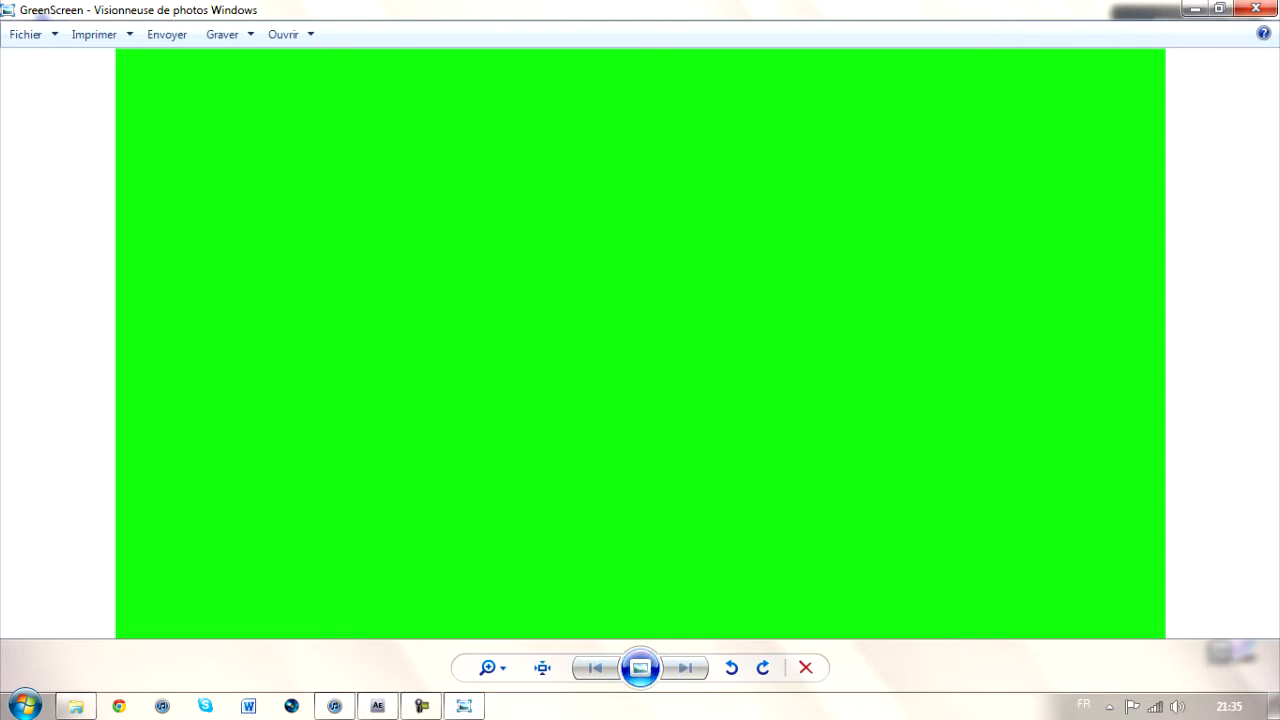
{"action": "left_click", "coordinate": [1269, 9]}
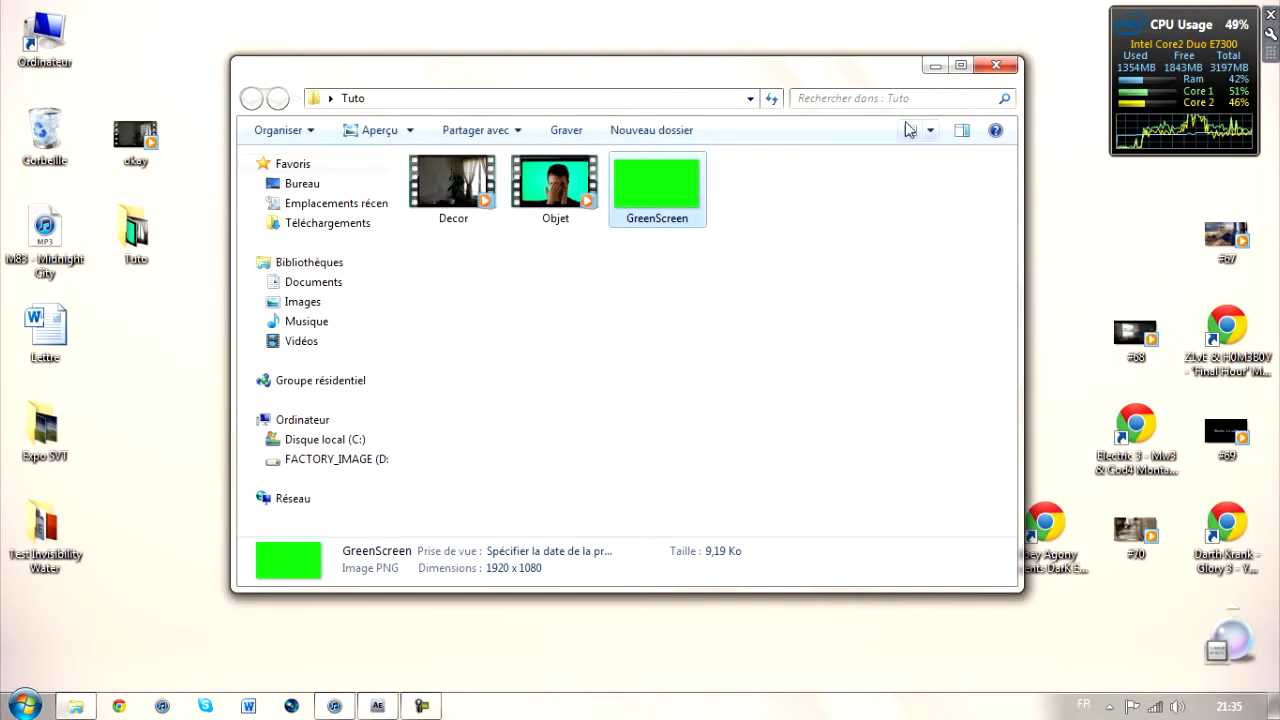
{"action": "left_click", "coordinate": [936, 65]}
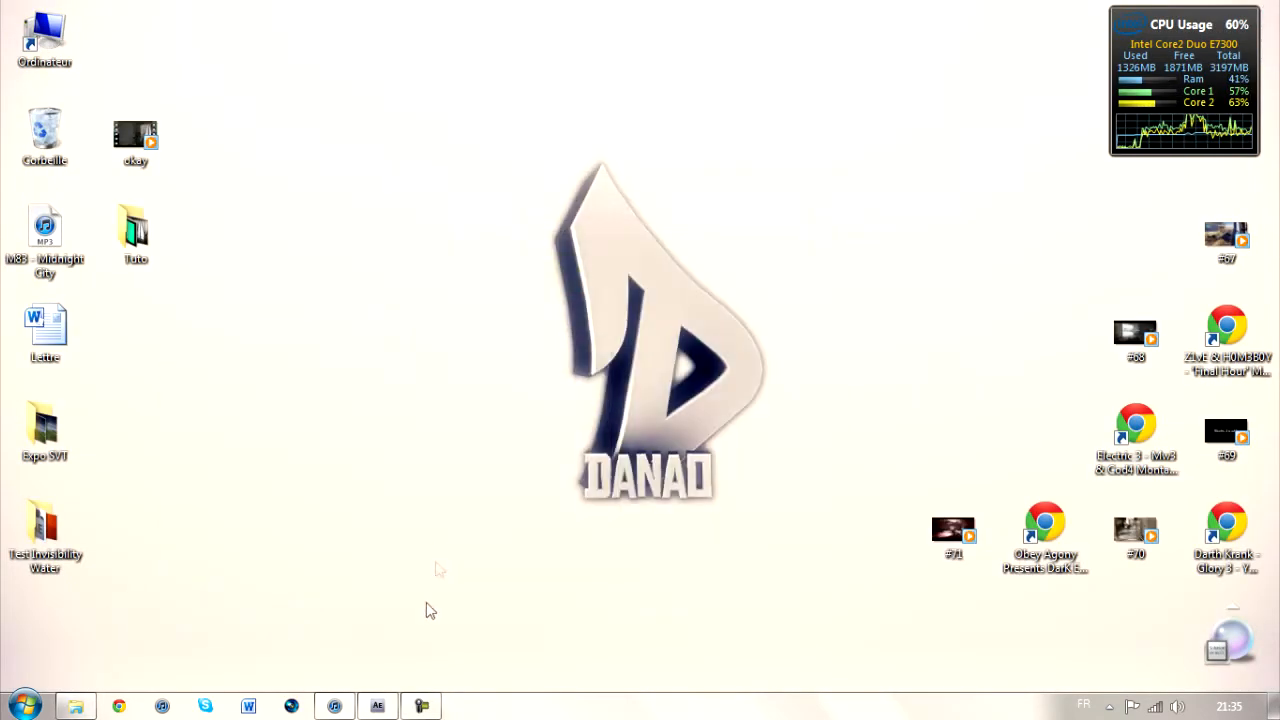
Switch to After Effects and import Decor.MOV and Objet.MOV from the Tuto folder into the project
{"action": "left_click", "coordinate": [377, 706]}
{"action": "double_click", "coordinate": [172, 341]}
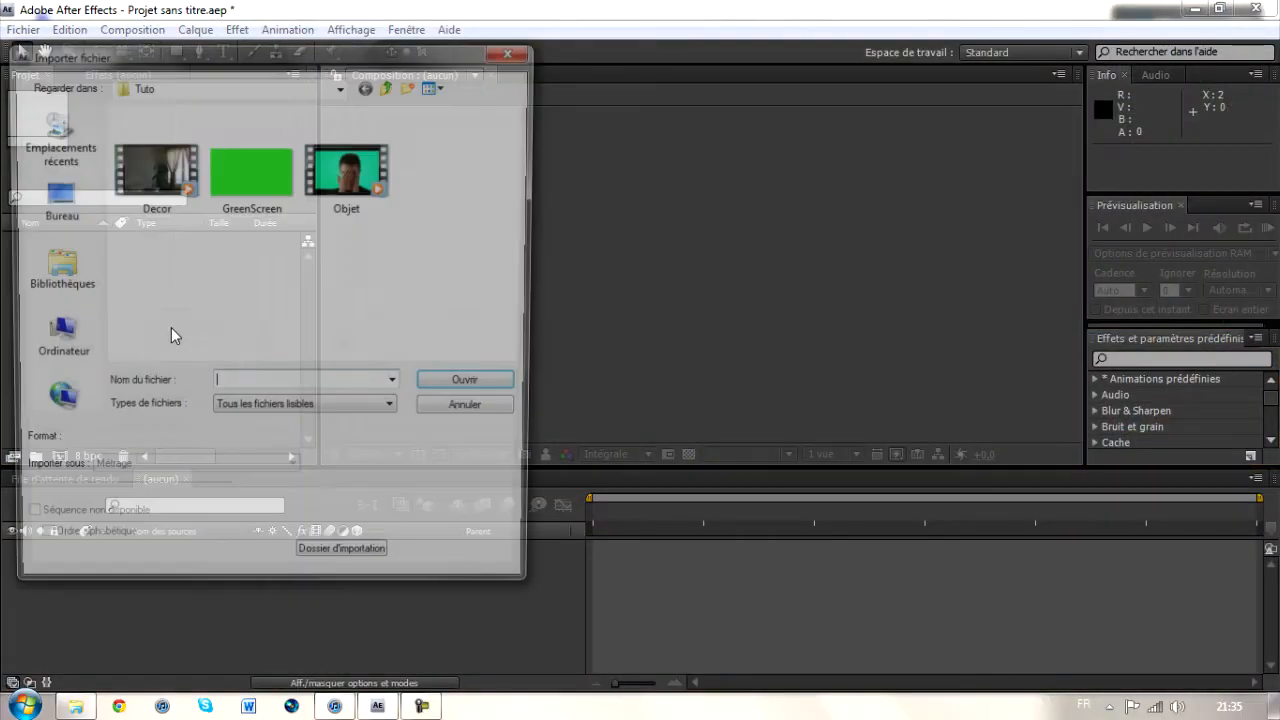
{"action": "left_click", "coordinate": [358, 205]}
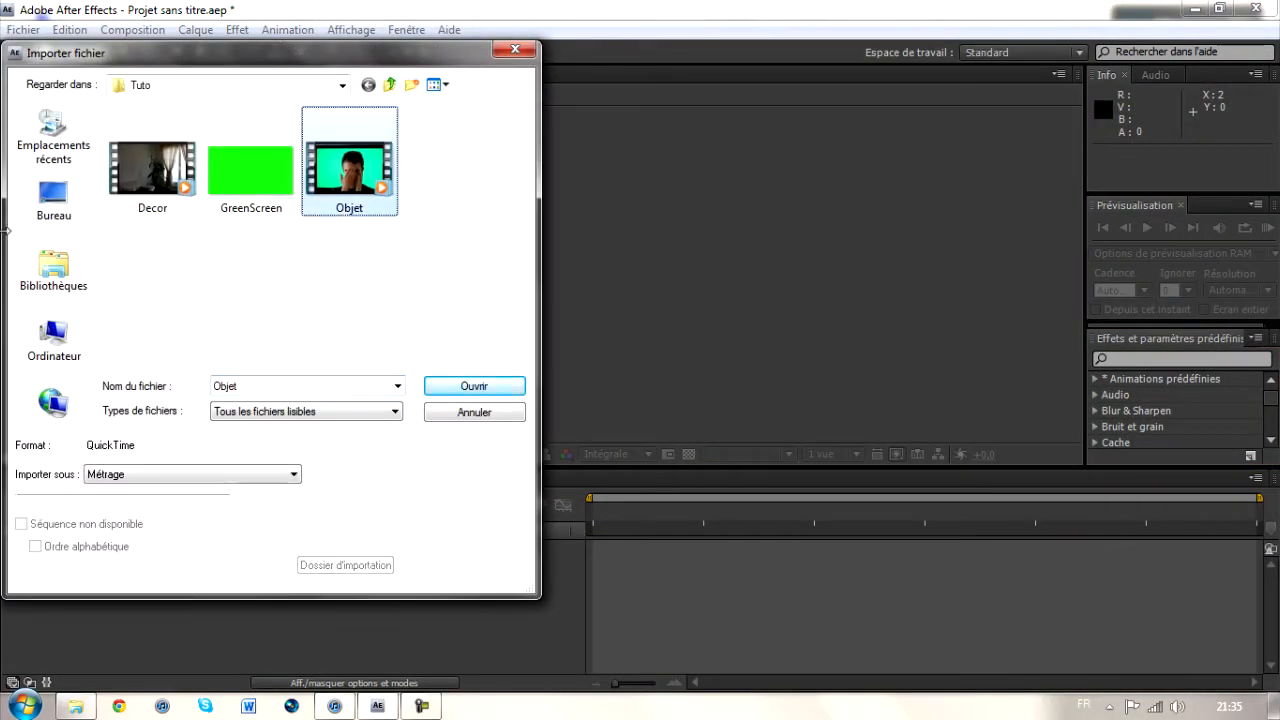
{"action": "left_click", "coordinate": [146, 198], "text": "ctrl"}
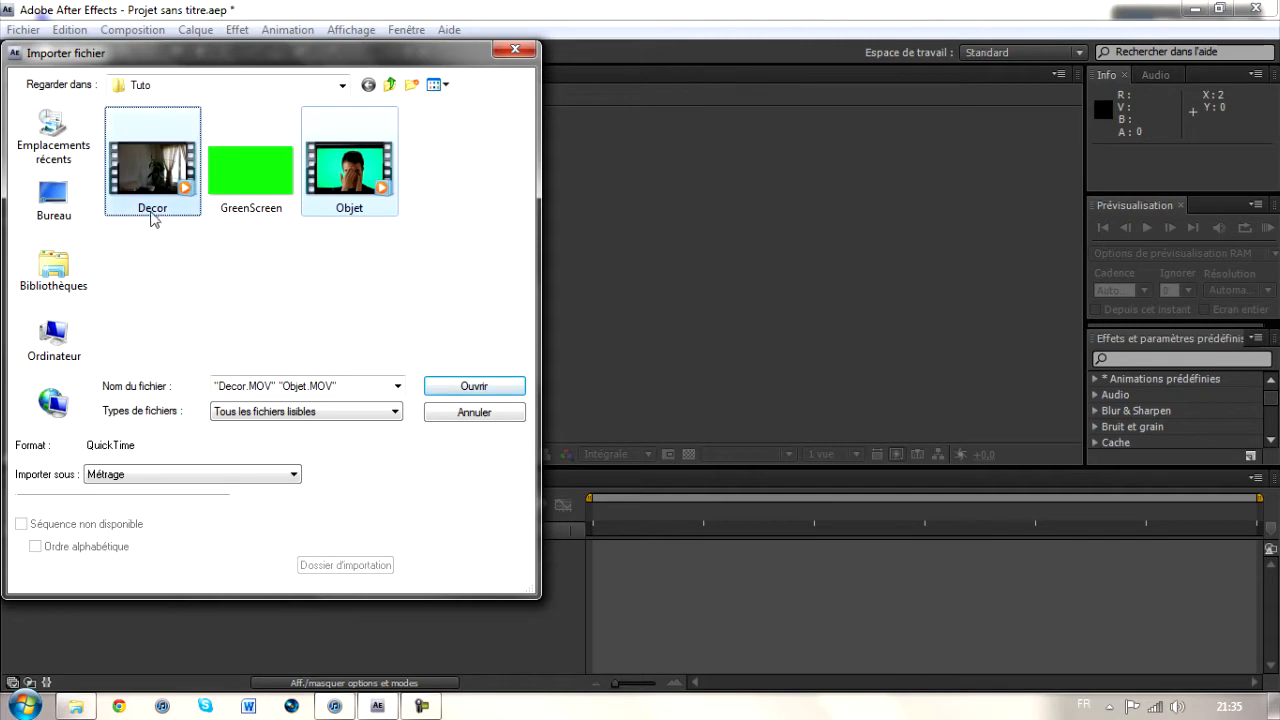
{"action": "left_click", "coordinate": [472, 388]}
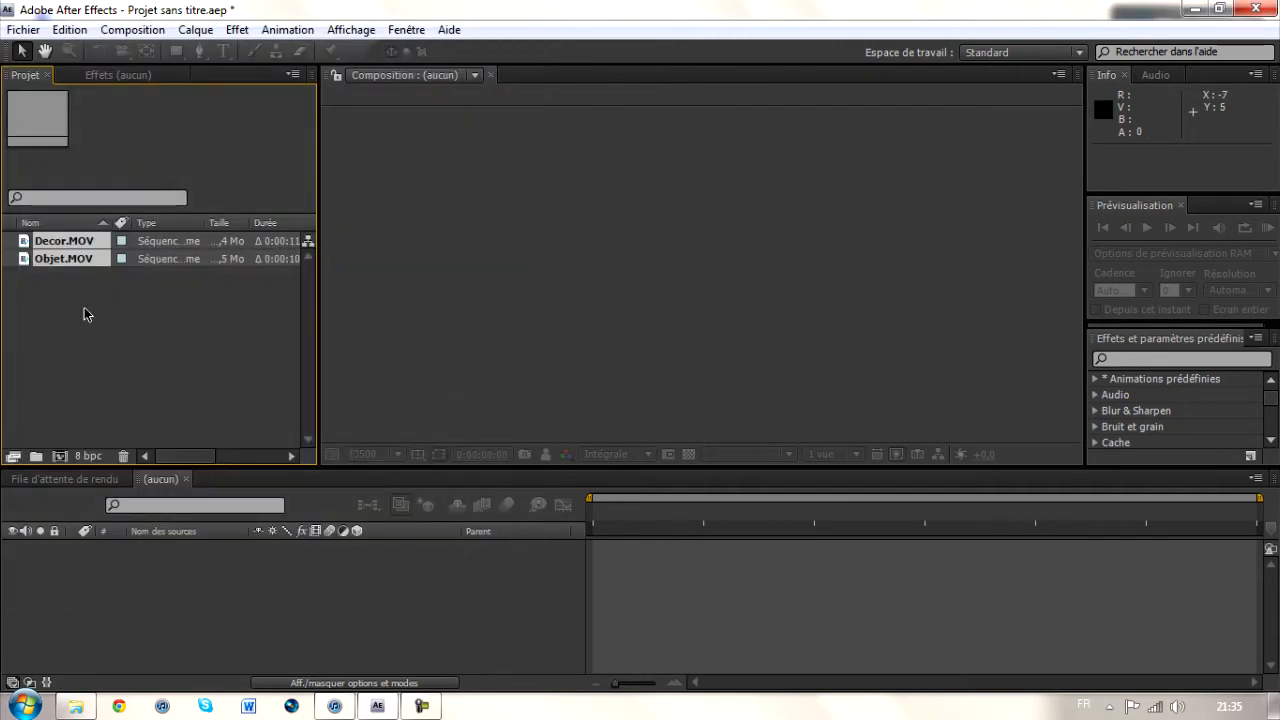
Create a composition from Objet.MOV and reframe the clip with a scale of 143% and a horizontal position of 592
{"action": "left_click", "coordinate": [95, 273]}
{"action": "left_click_drag", "start_coordinate": [69, 260], "coordinate": [68, 461]}
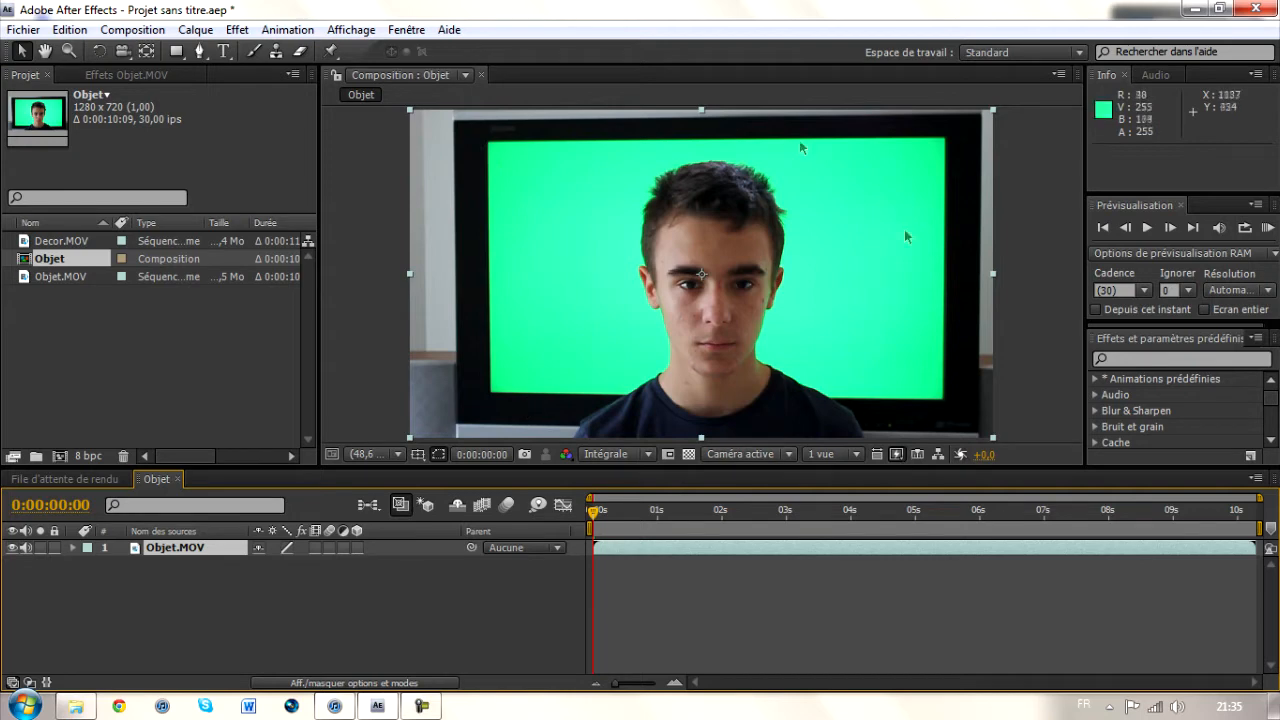
{"action": "left_click", "coordinate": [73, 549]}
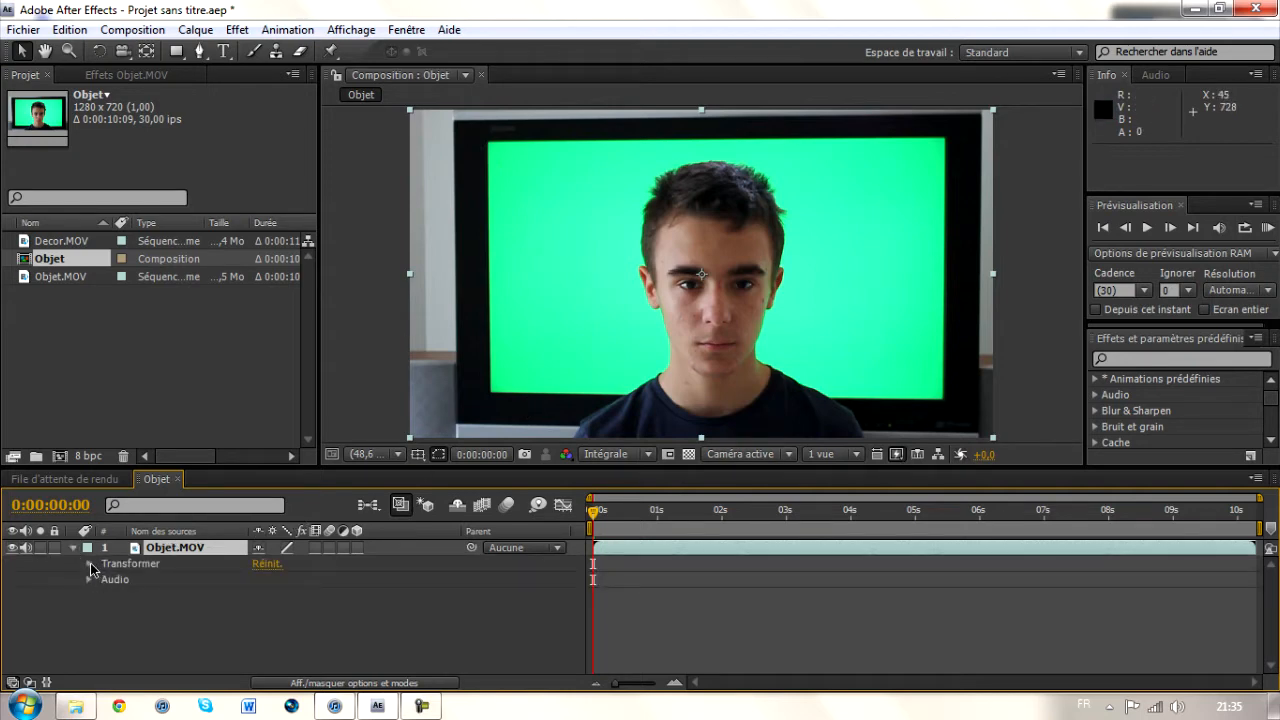
{"action": "left_click", "coordinate": [89, 564]}
{"action": "left_click_drag", "start_coordinate": [282, 611], "coordinate": [322, 613]}
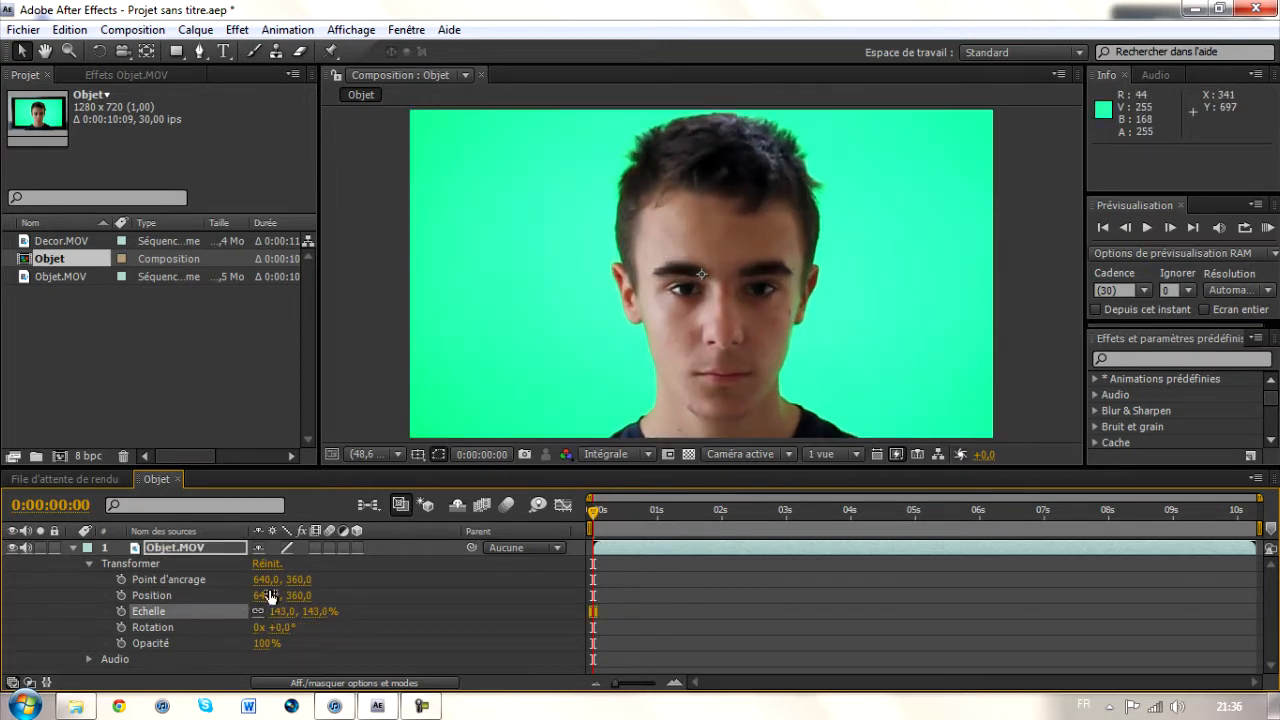
{"action": "left_click_drag", "start_coordinate": [266, 596], "coordinate": [212, 597]}
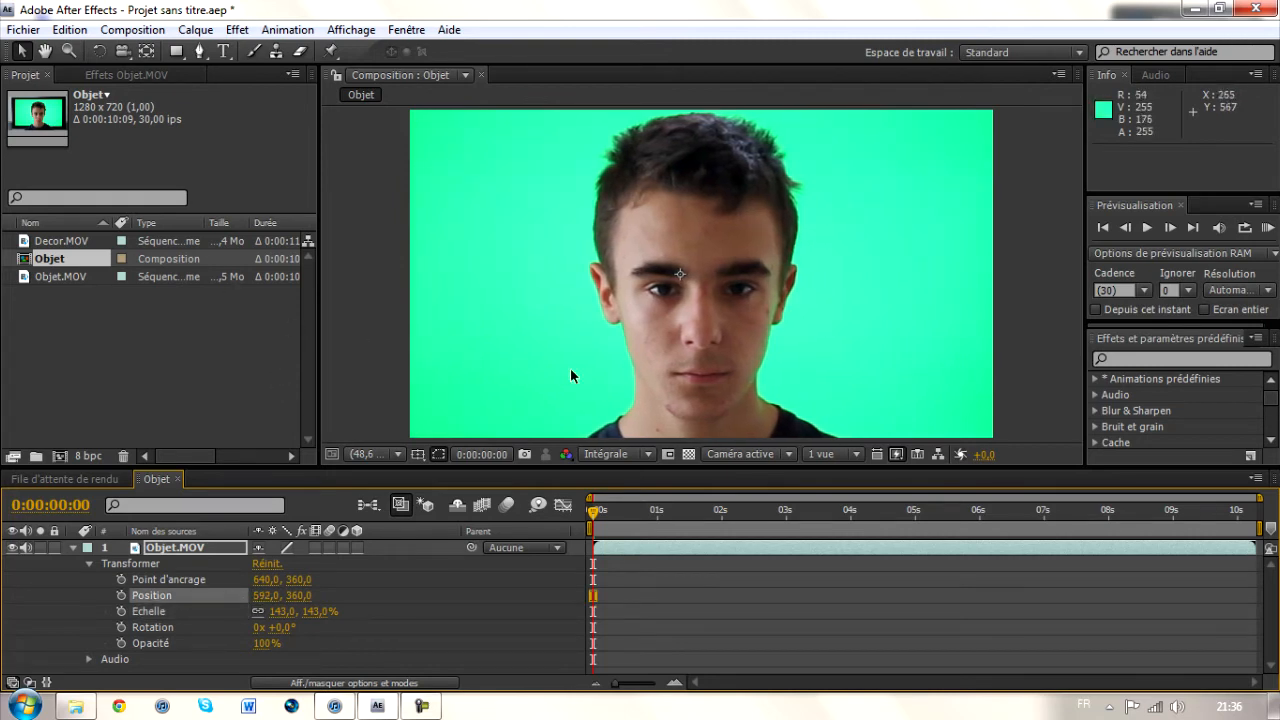
Apply Keylight (1.2) to the Objet.MOV layer and sample the green background as Screen Colour, checking the key against the transparency grid
{"action": "left_click", "coordinate": [1197, 360]}
{"action": "type", "text": "Keylight"}
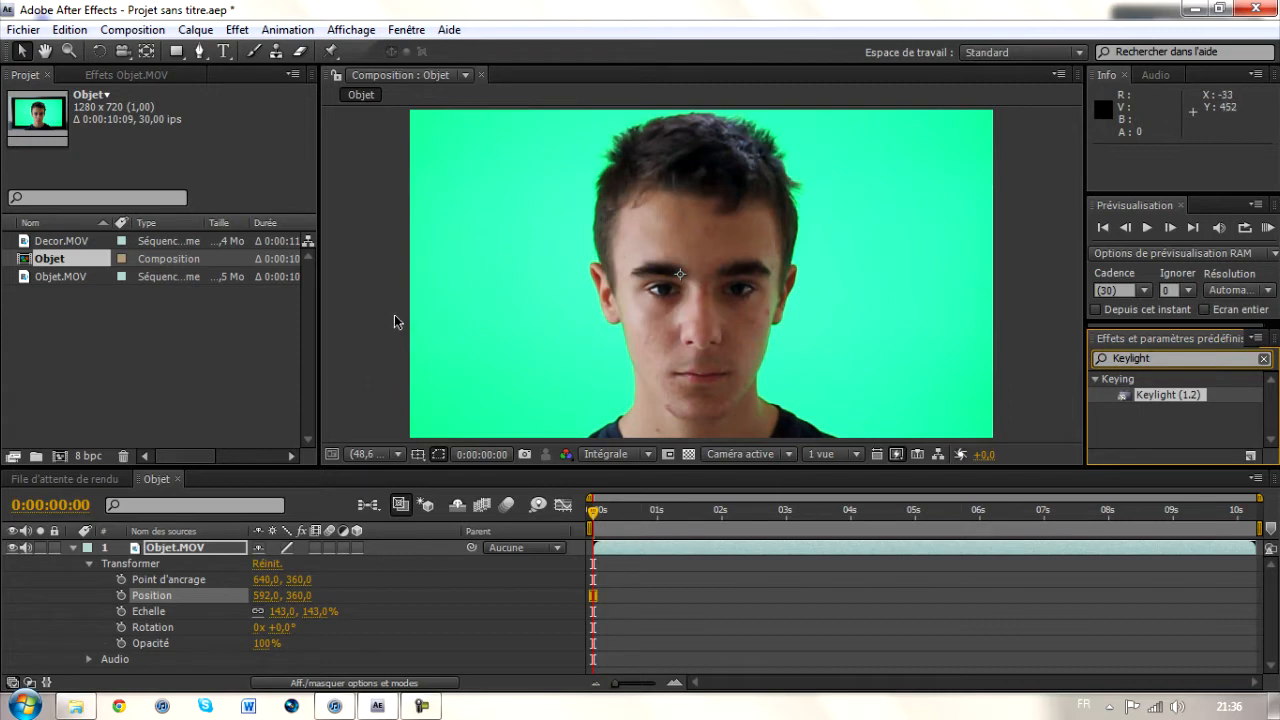
{"action": "left_click_drag", "start_coordinate": [1172, 400], "coordinate": [167, 547]}
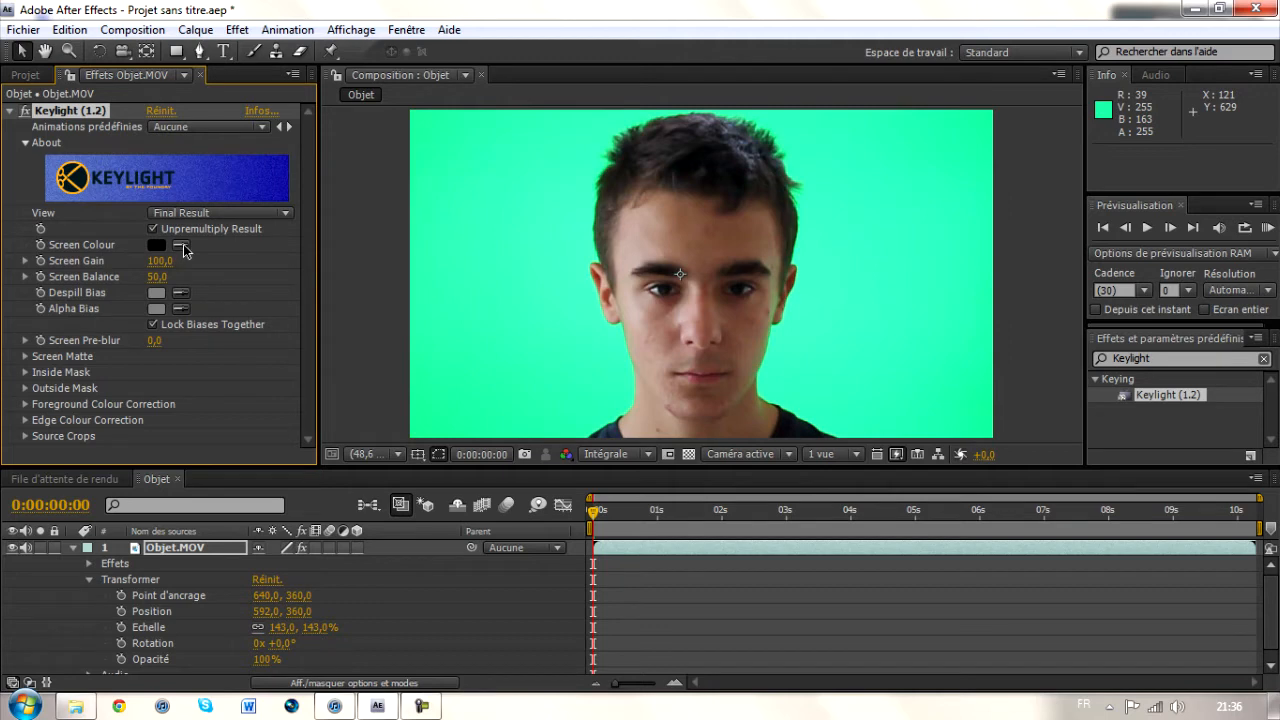
{"action": "left_click", "coordinate": [181, 246]}
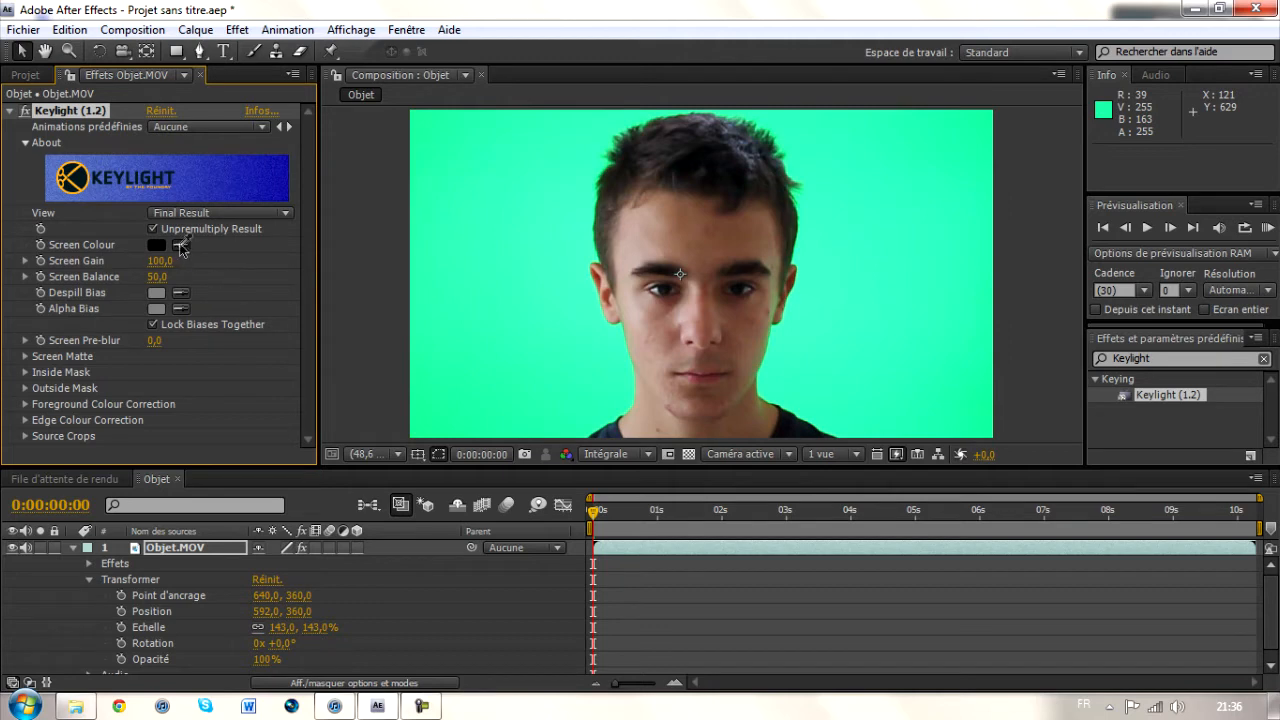
{"action": "left_click", "coordinate": [588, 308]}
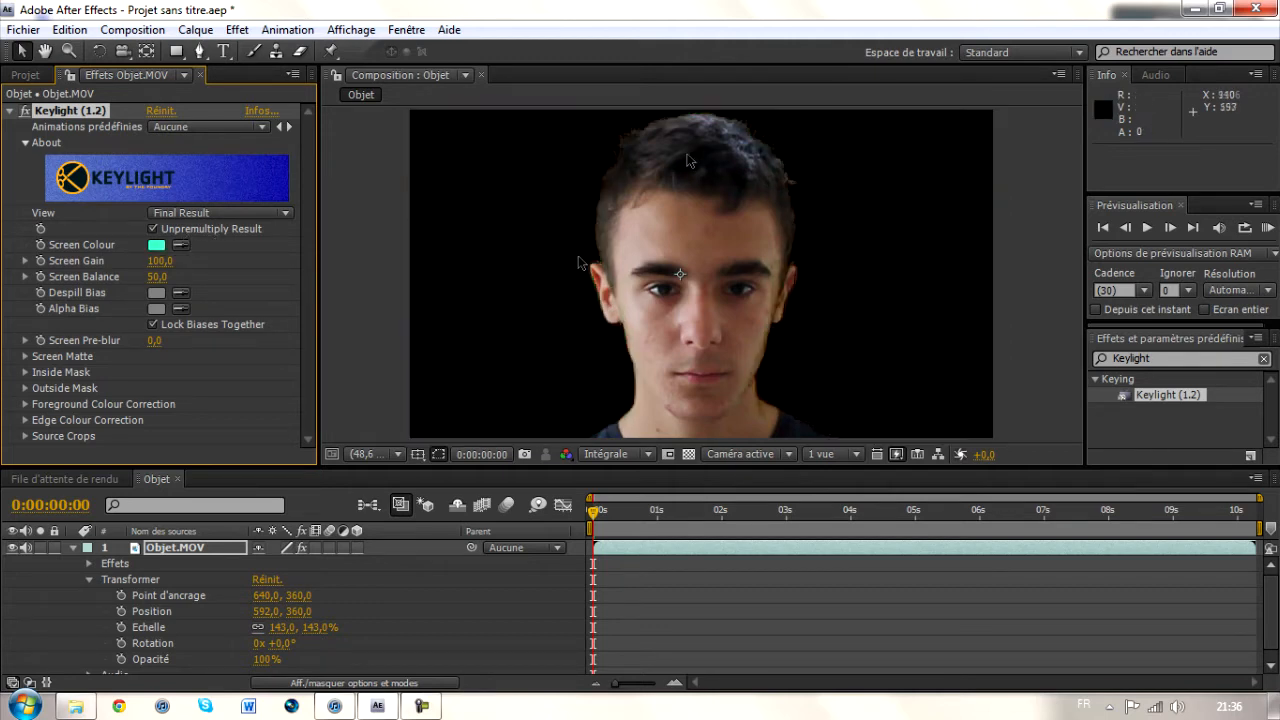
{"action": "left_click", "coordinate": [688, 455]}
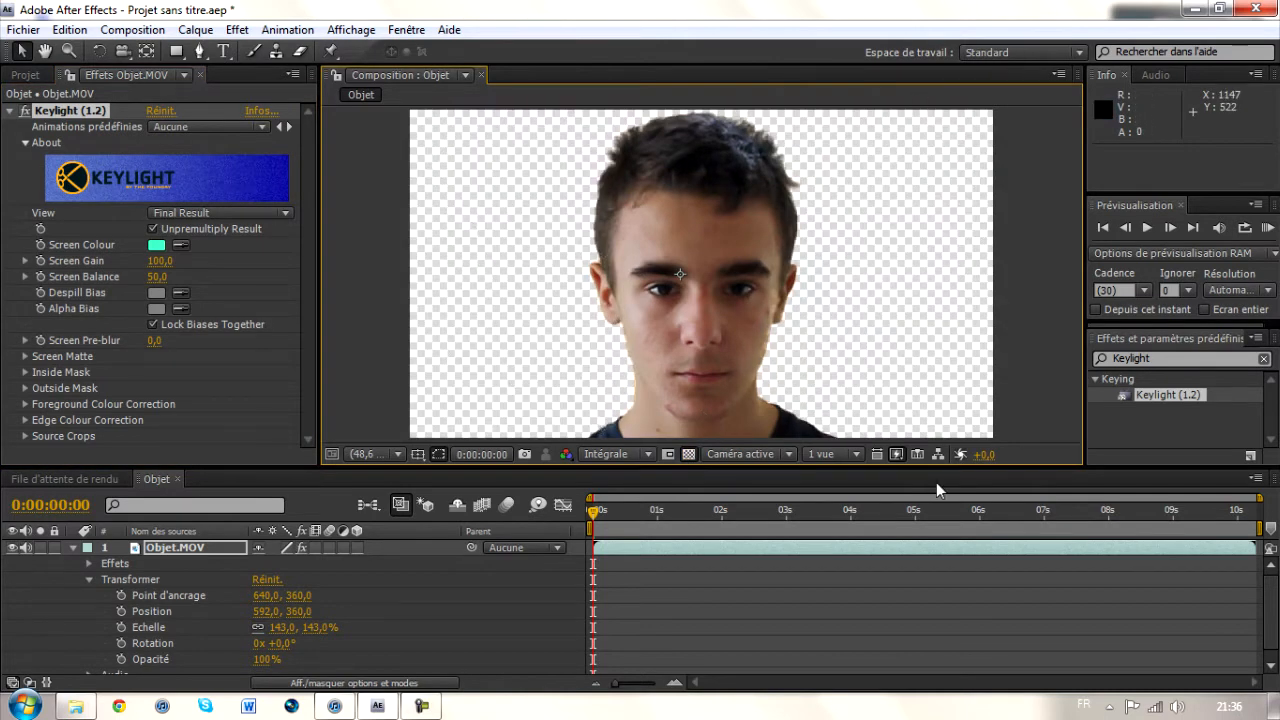
{"action": "left_click", "coordinate": [688, 455]}
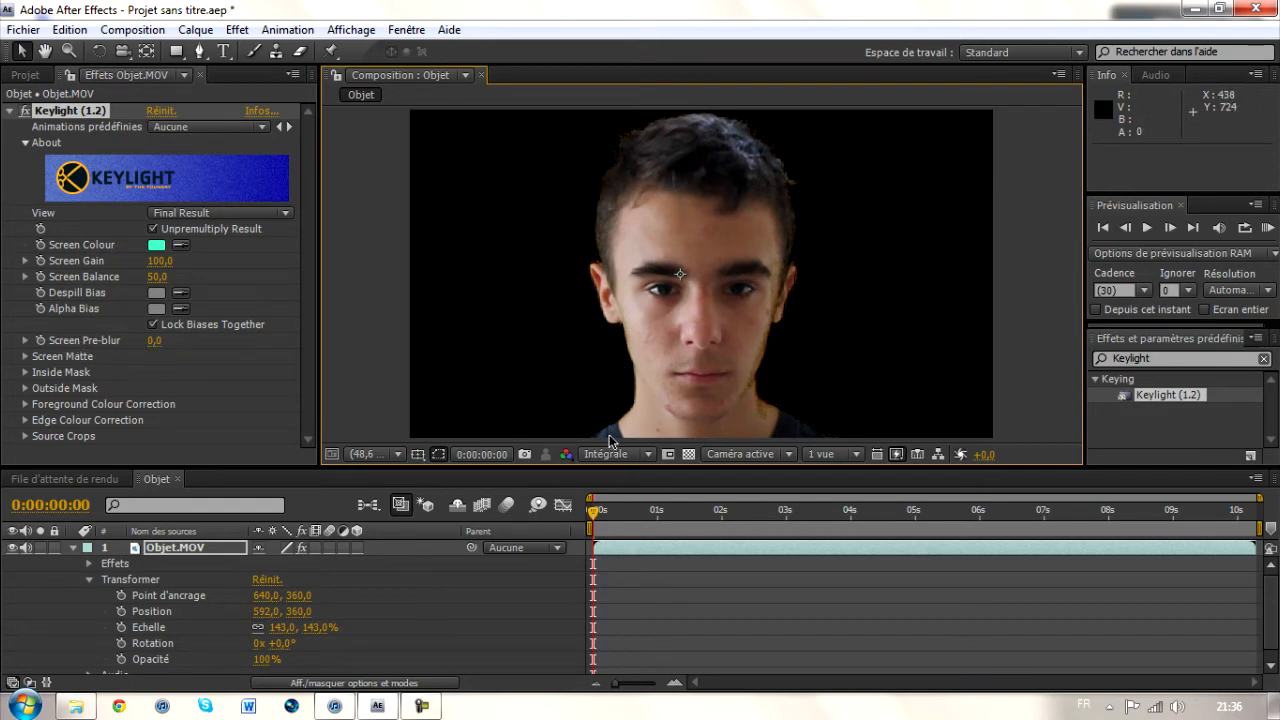
Set Keylight's Screen Pre-blur to 2
{"action": "left_click", "coordinate": [157, 341]}
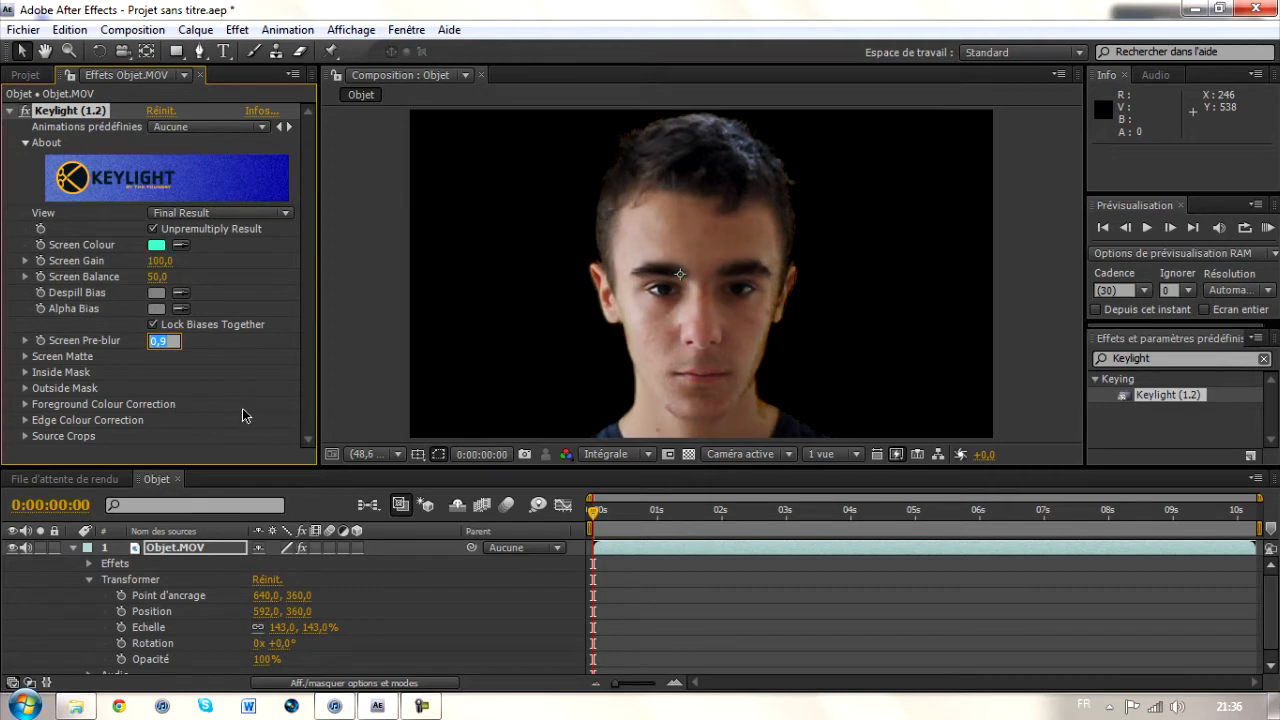
{"action": "type", "text": "2"}
{"action": "key", "text": "Return"}
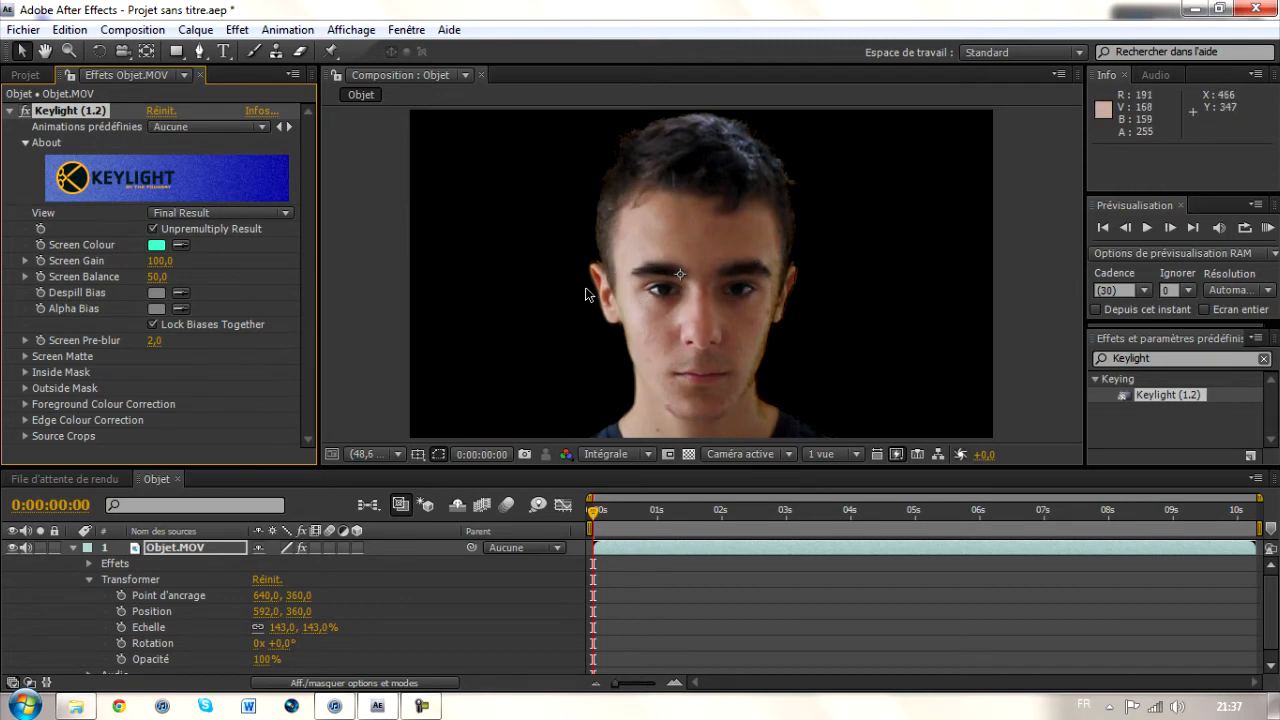
Inspect the key in Keylight's Screen Matte view along with the expanded Screen Matte settings, and return the view to Final Result
{"action": "left_click", "coordinate": [198, 214]}
{"action": "left_click", "coordinate": [207, 98]}
{"action": "left_click", "coordinate": [25, 357]}
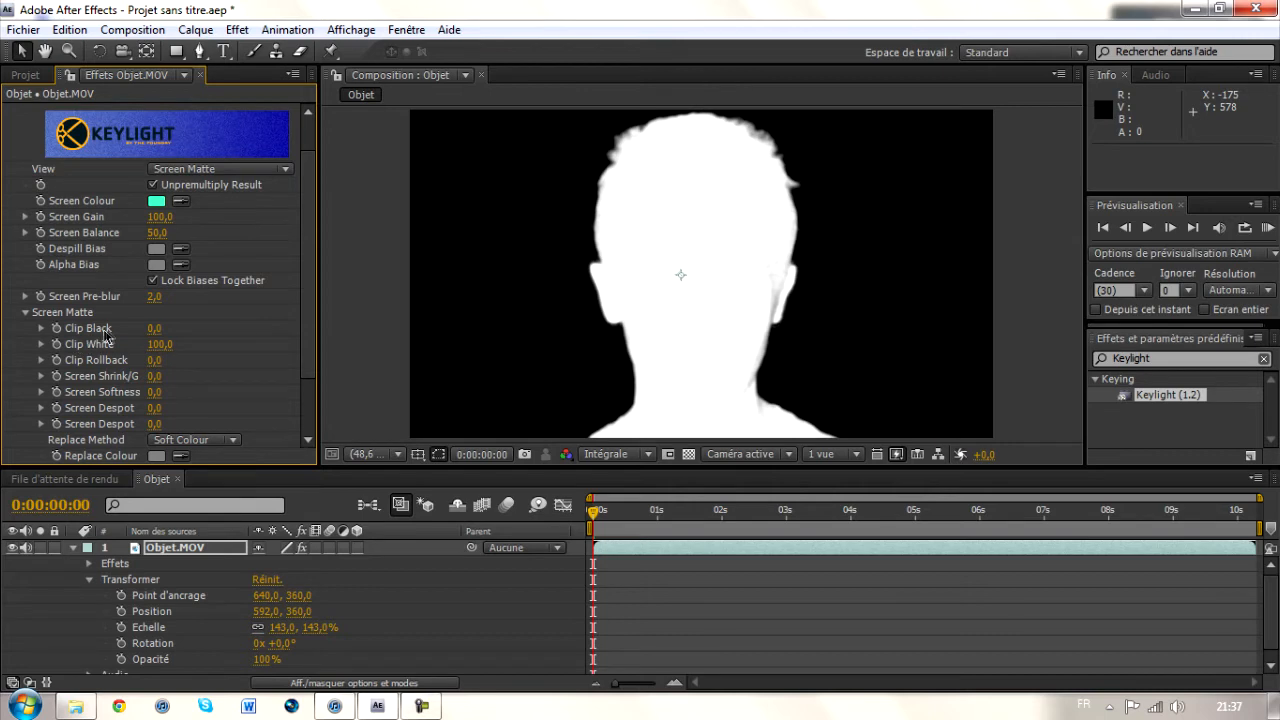
{"action": "mouse_move", "coordinate": [164, 331]}
{"action": "left_mouse_down"}
{"action": "mouse_move", "coordinate": [177, 331]}
{"action": "mouse_move", "coordinate": [144, 327]}
{"action": "left_mouse_up"}
{"action": "mouse_move", "coordinate": [310, 221]}
{"action": "left_mouse_down"}
{"action": "mouse_move", "coordinate": [304, 185]}
{"action": "mouse_move", "coordinate": [304, 212]}
{"action": "left_mouse_up"}
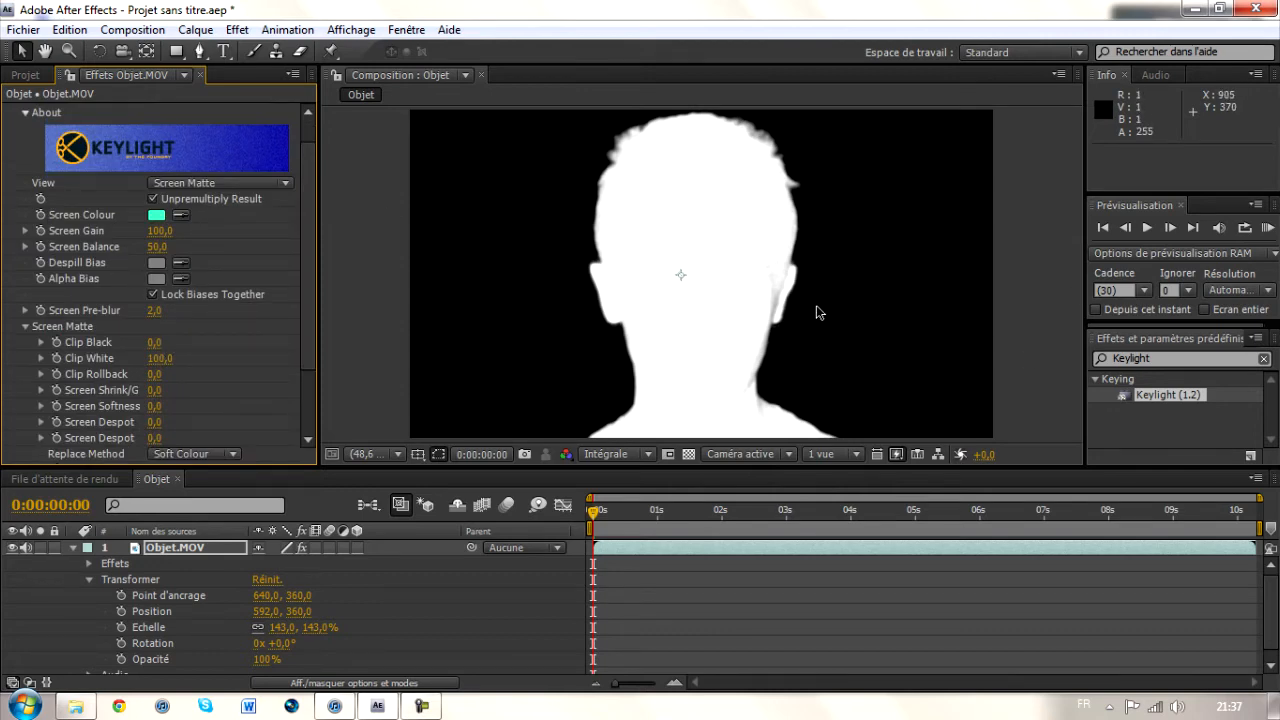
{"action": "left_click", "coordinate": [170, 186]}
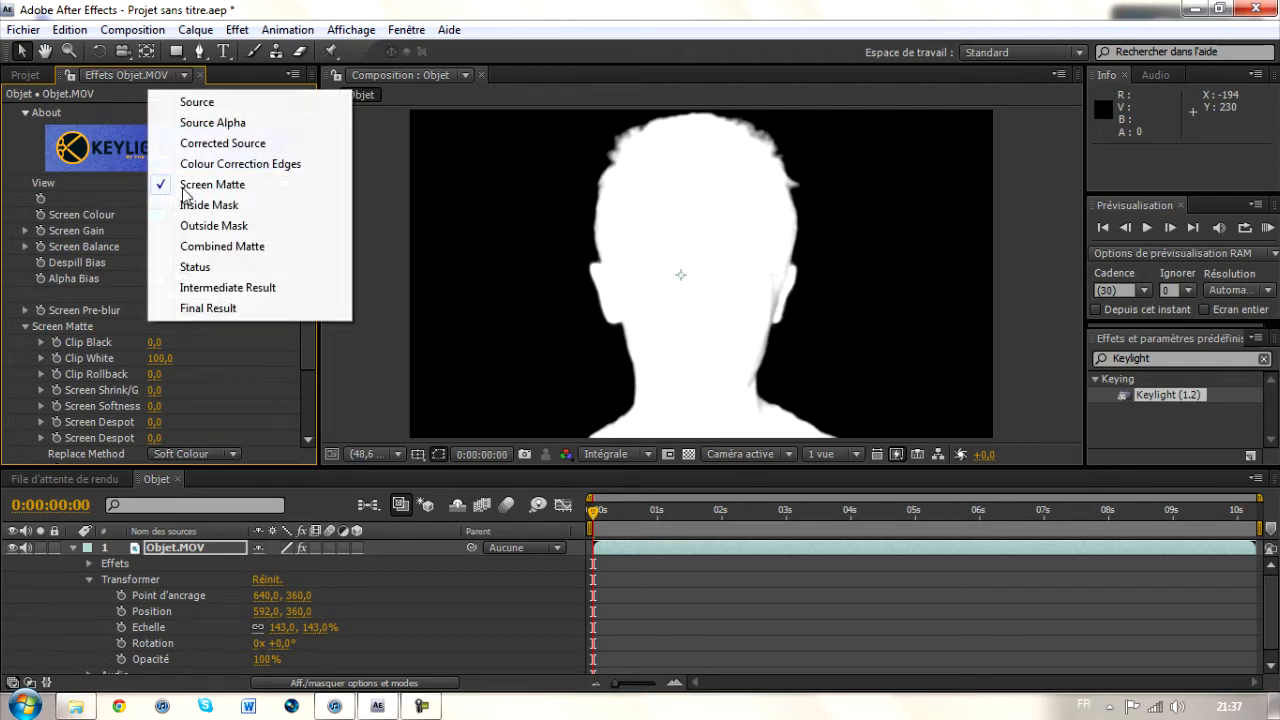
{"action": "left_click", "coordinate": [238, 310]}
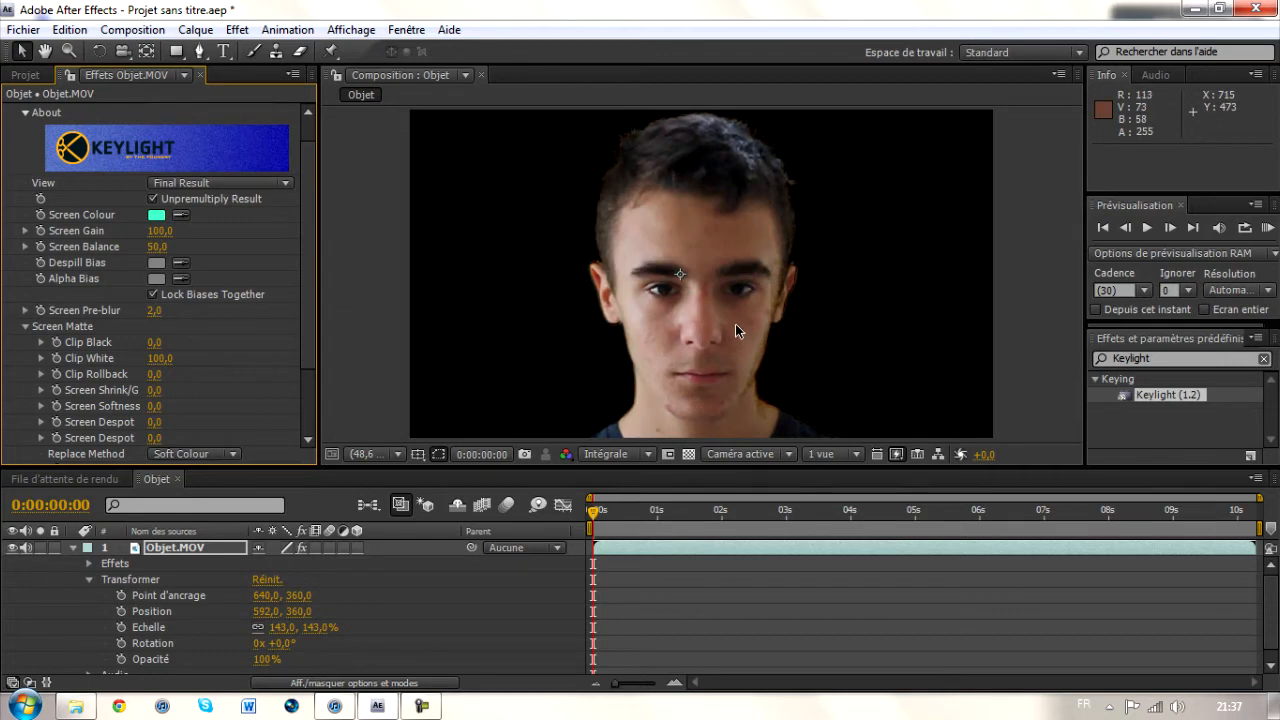
Create a composition from Decor.MOV and place the Objet composition as a layer above Decor.MOV
{"action": "left_click", "coordinate": [71, 551]}
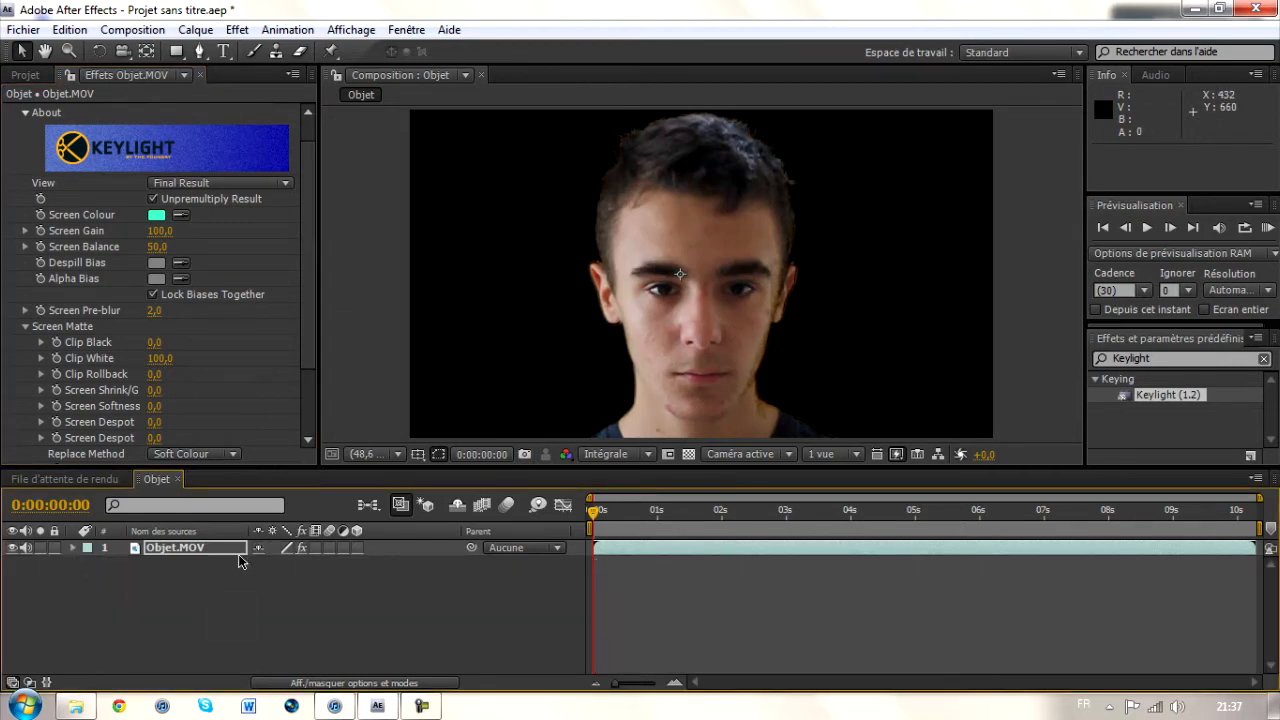
{"action": "left_click", "coordinate": [25, 75]}
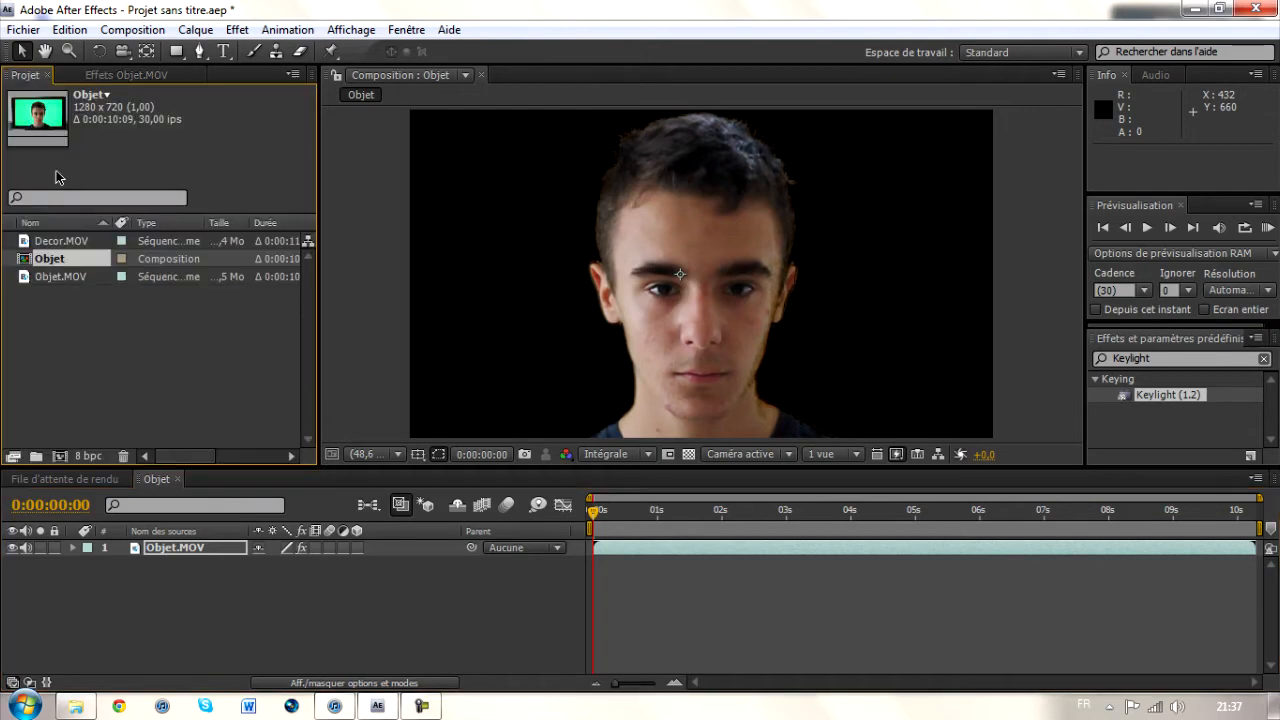
{"action": "left_click", "coordinate": [68, 243]}
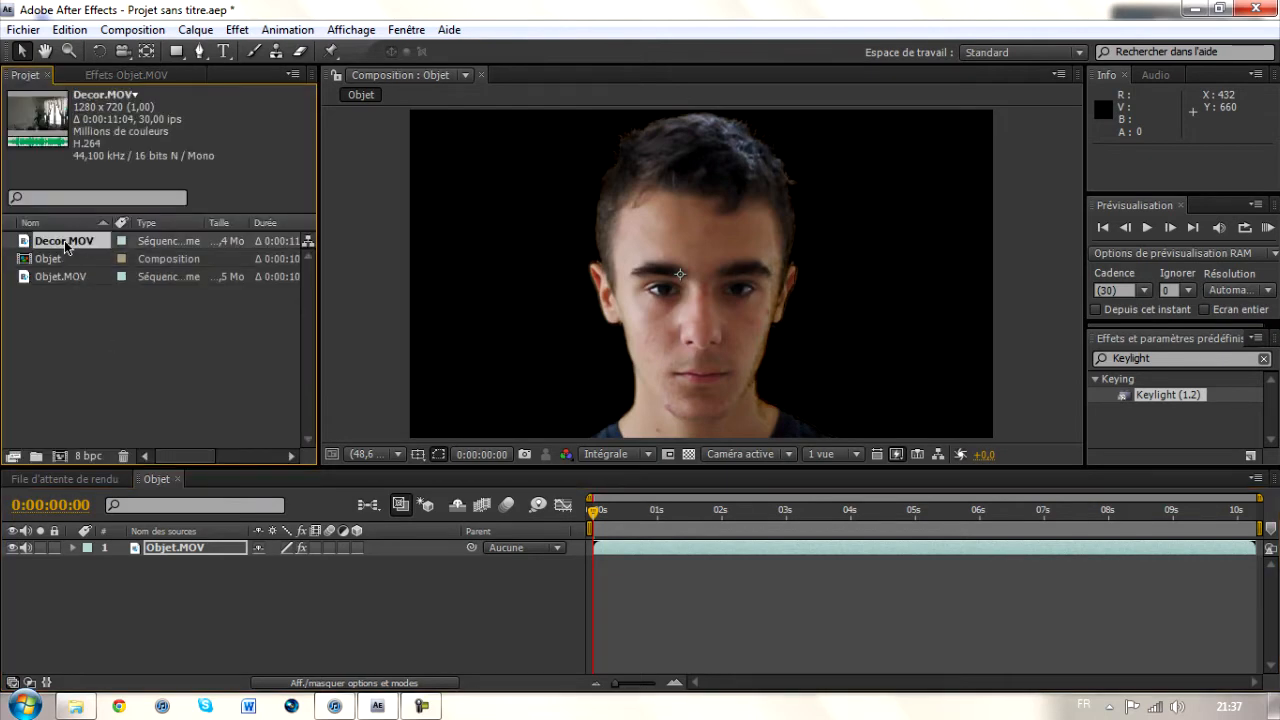
{"action": "left_click_drag", "start_coordinate": [64, 240], "coordinate": [62, 458]}
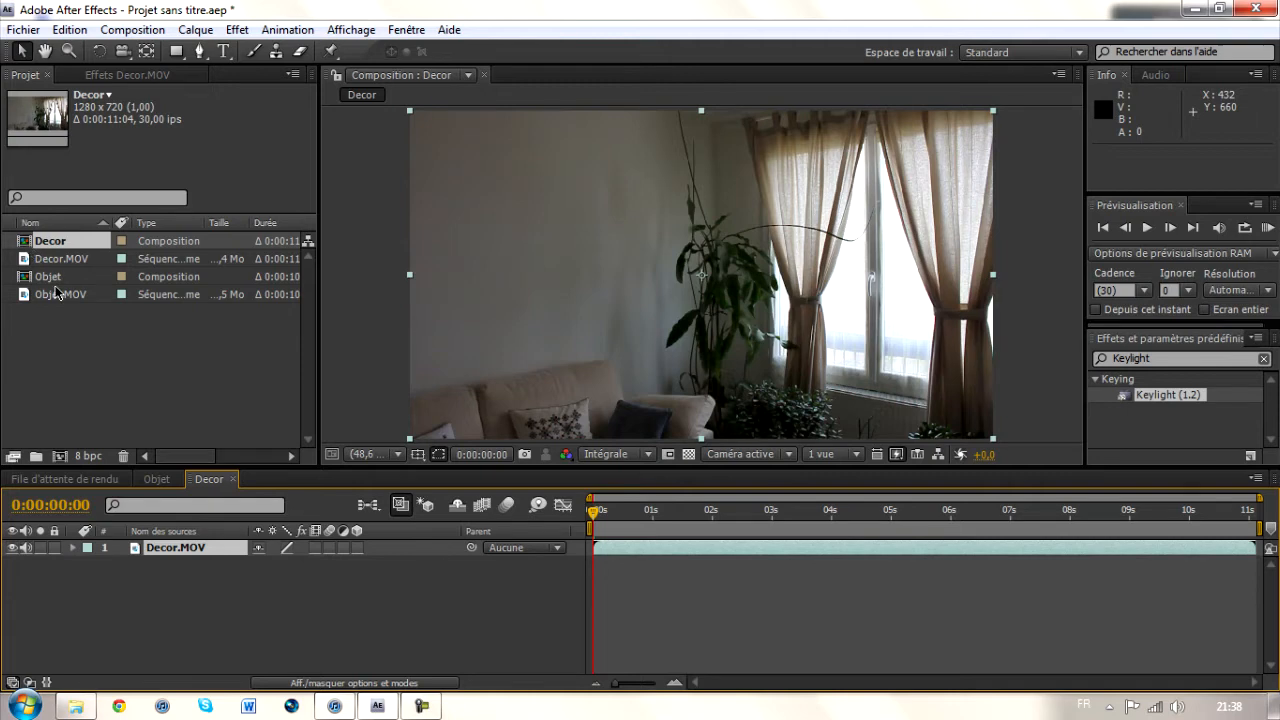
{"action": "left_click_drag", "start_coordinate": [56, 282], "coordinate": [205, 548]}
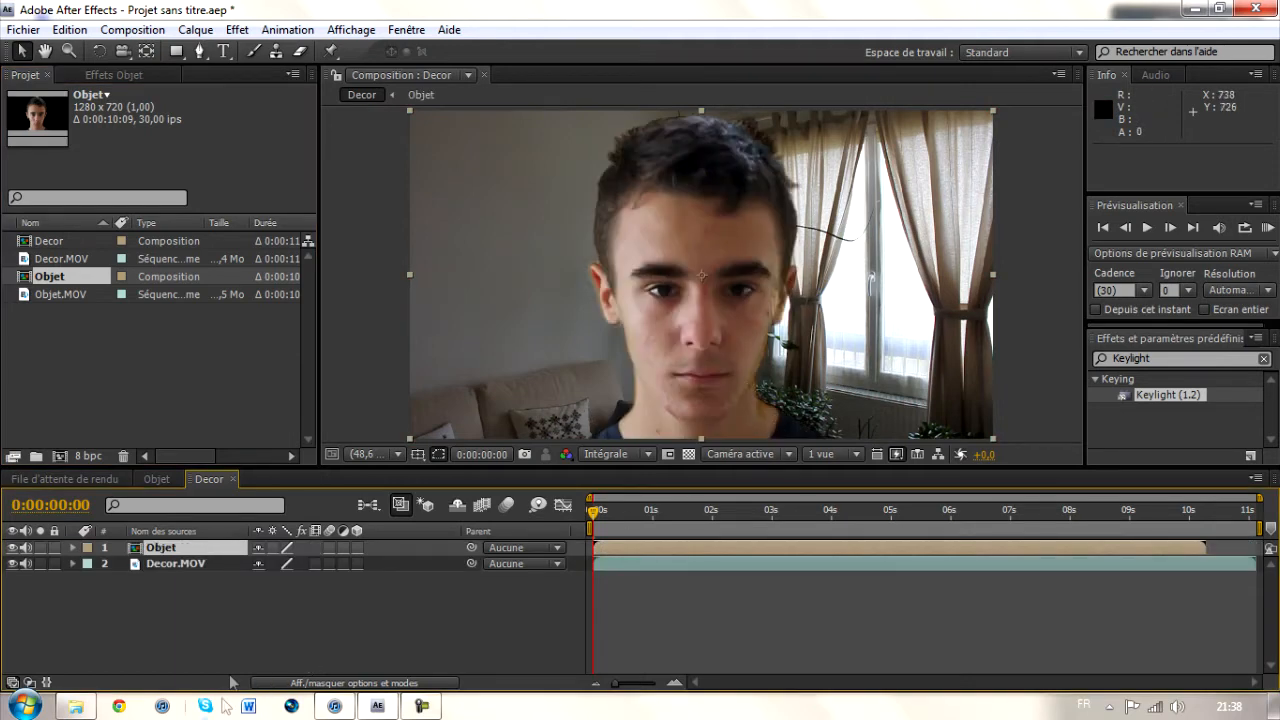
{"action": "left_click", "coordinate": [167, 566]}
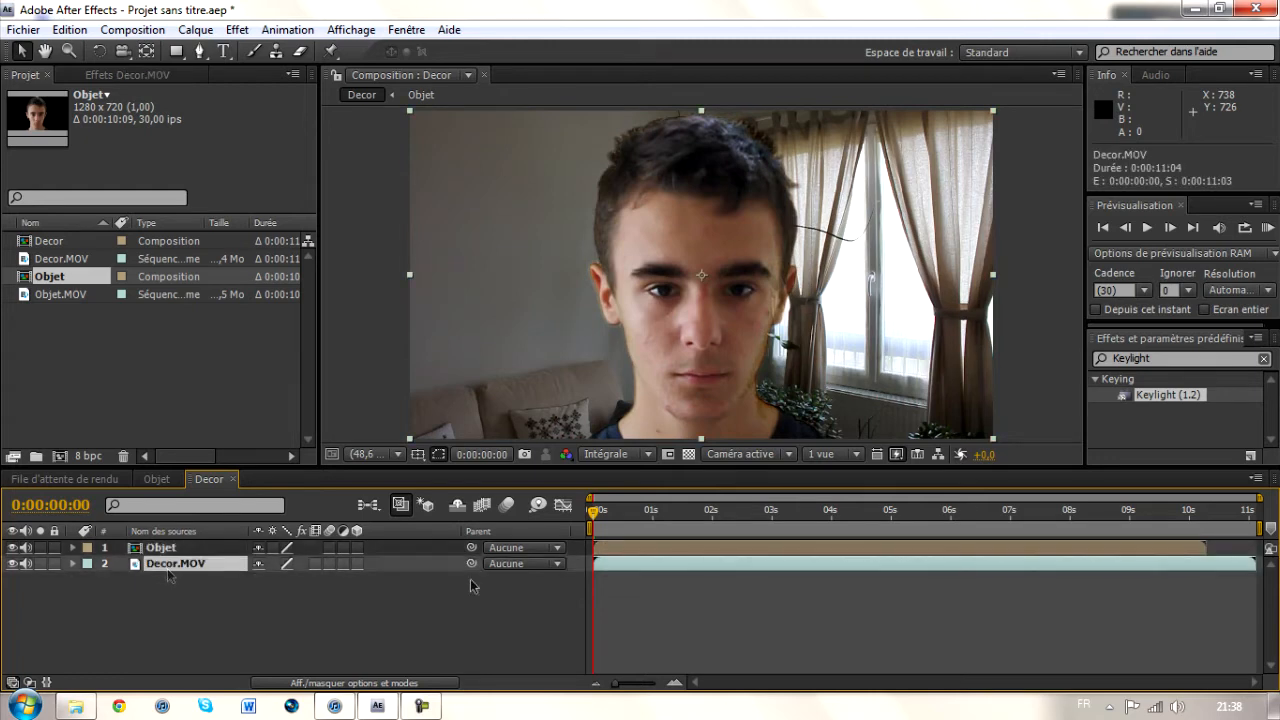
Find the Caustique effect and apply it to the Decor.MOV layer
{"action": "left_click", "coordinate": [1176, 360]}
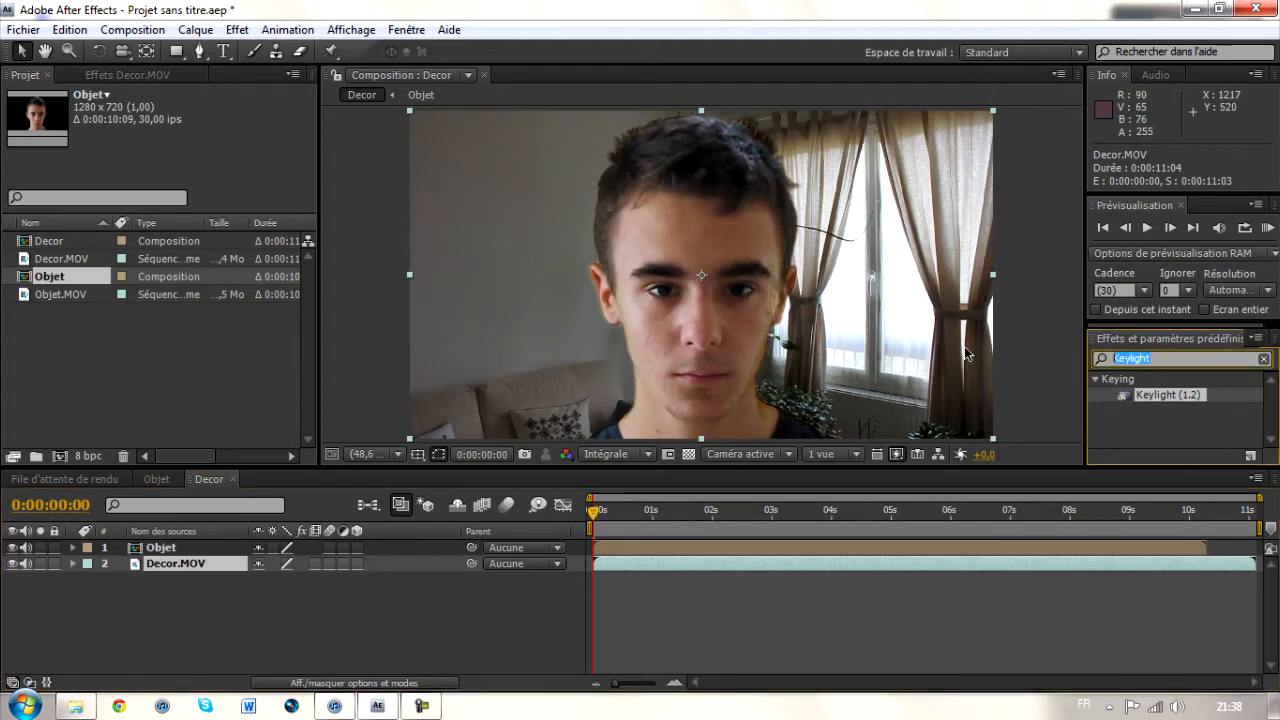
{"action": "type", "text": "caustique"}
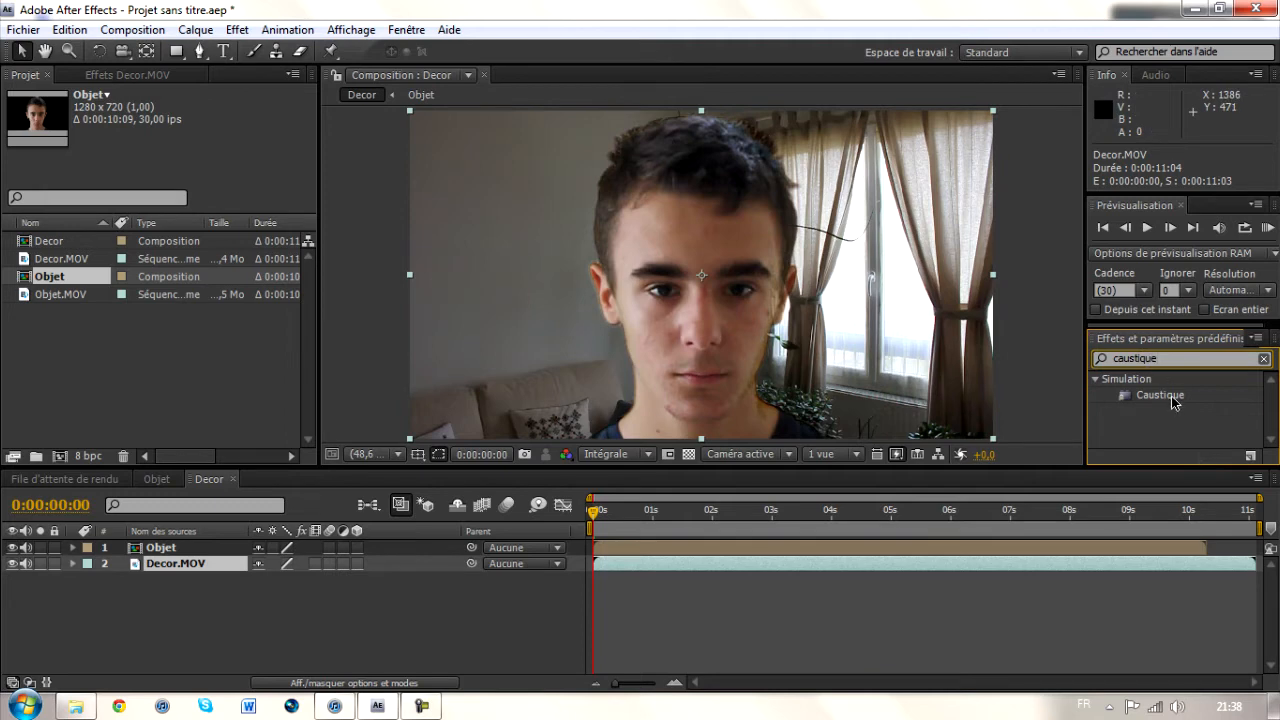
{"action": "left_click_drag", "start_coordinate": [1176, 400], "coordinate": [191, 566]}
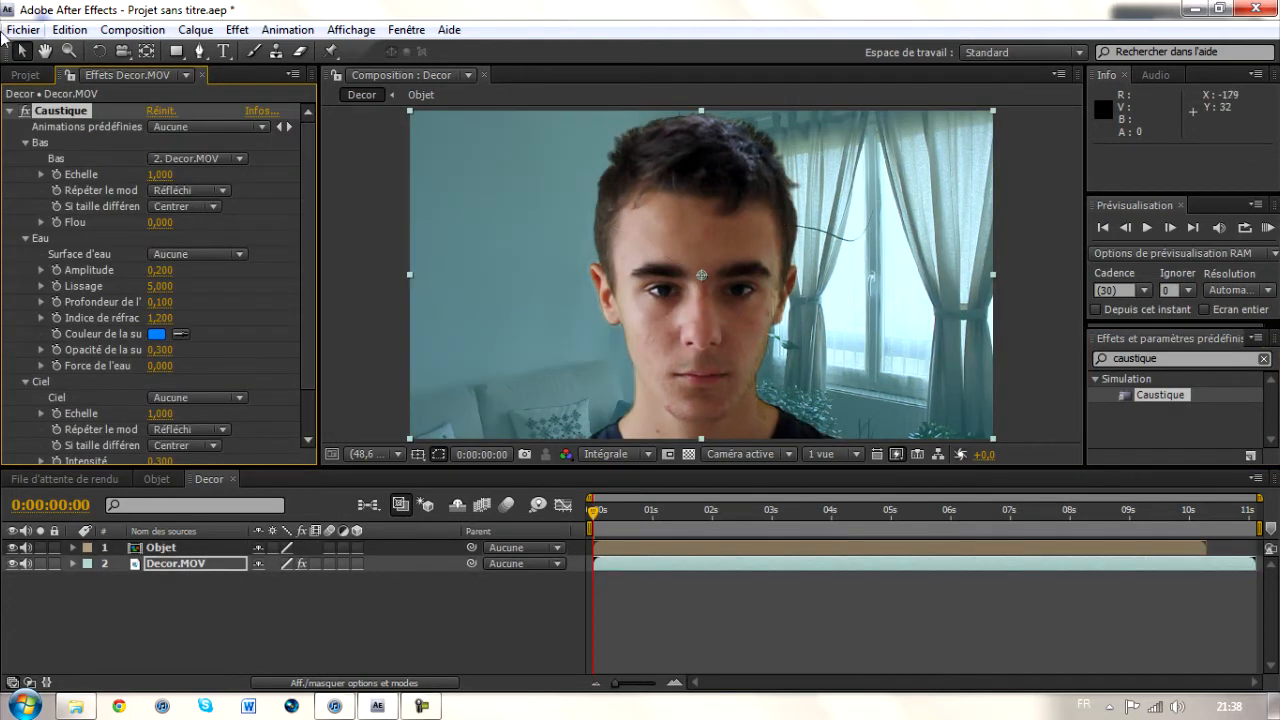
Collapse Caustique's Bas and Ciel groups, expand Eclairage, and set Surface d'eau to the Objet layer
{"action": "left_click", "coordinate": [26, 144]}
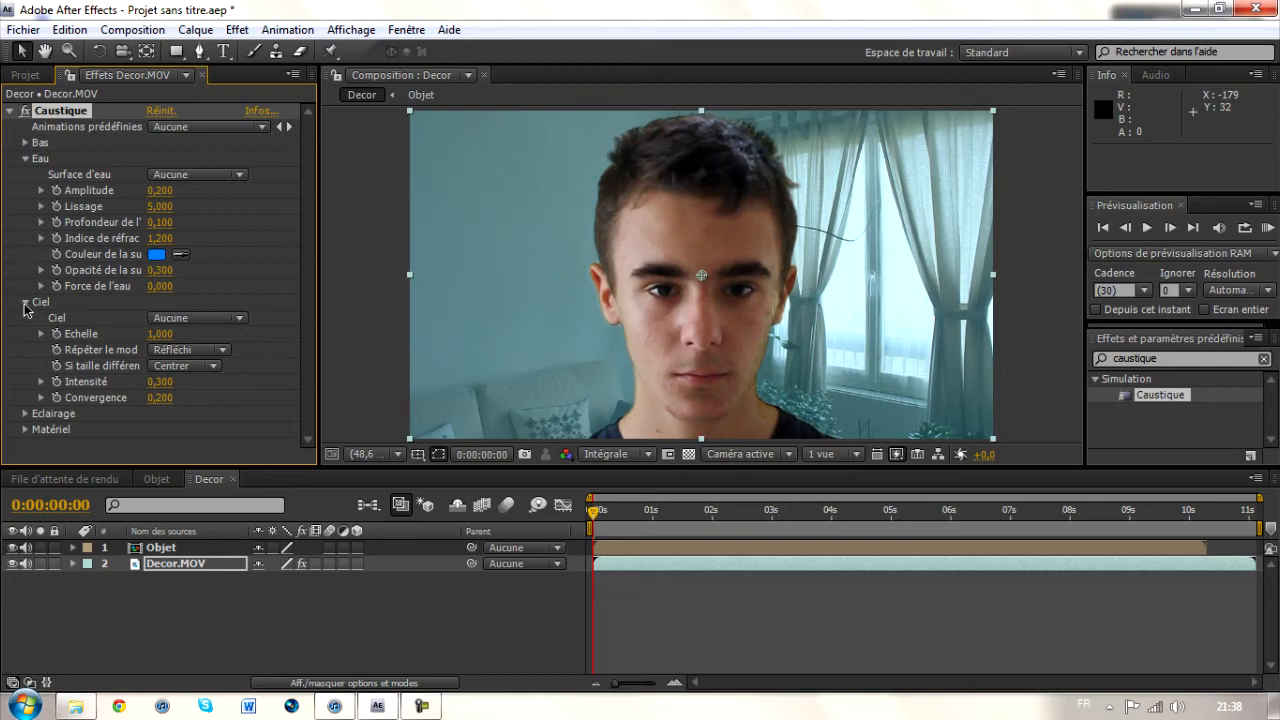
{"action": "left_click", "coordinate": [25, 304]}
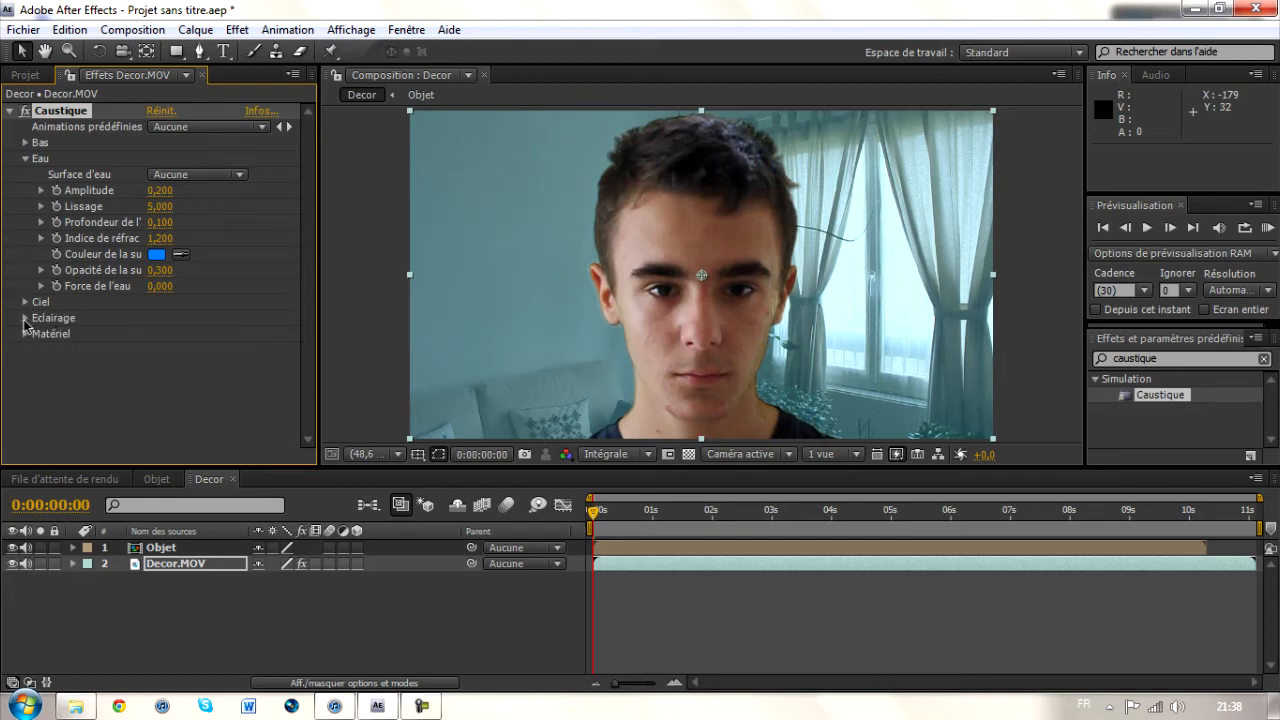
{"action": "left_click", "coordinate": [25, 318]}
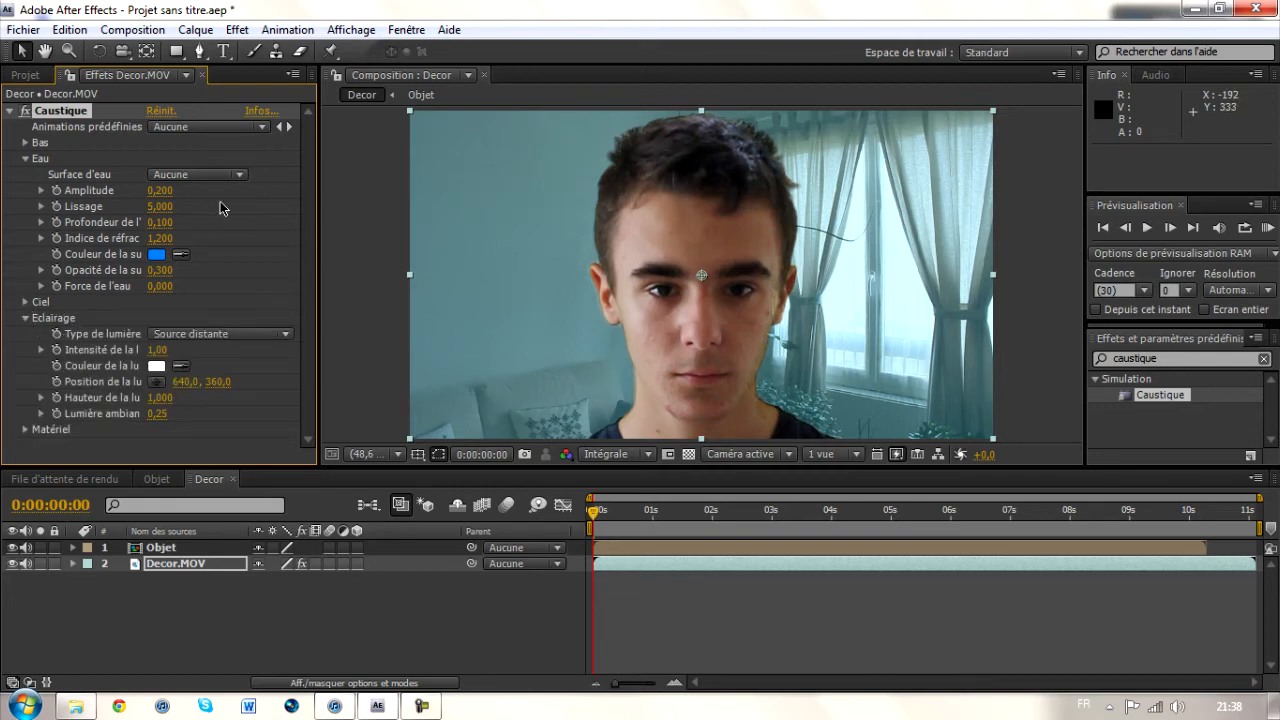
{"action": "left_click", "coordinate": [170, 176]}
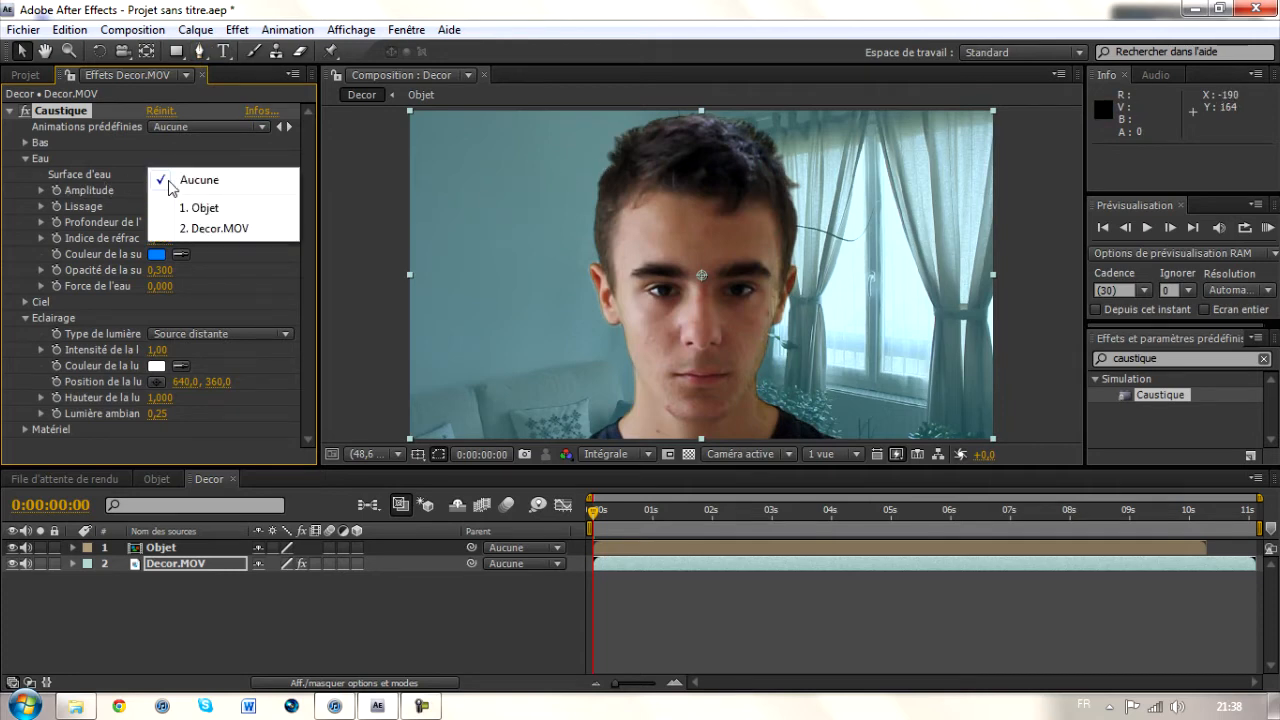
{"action": "left_click", "coordinate": [222, 209]}
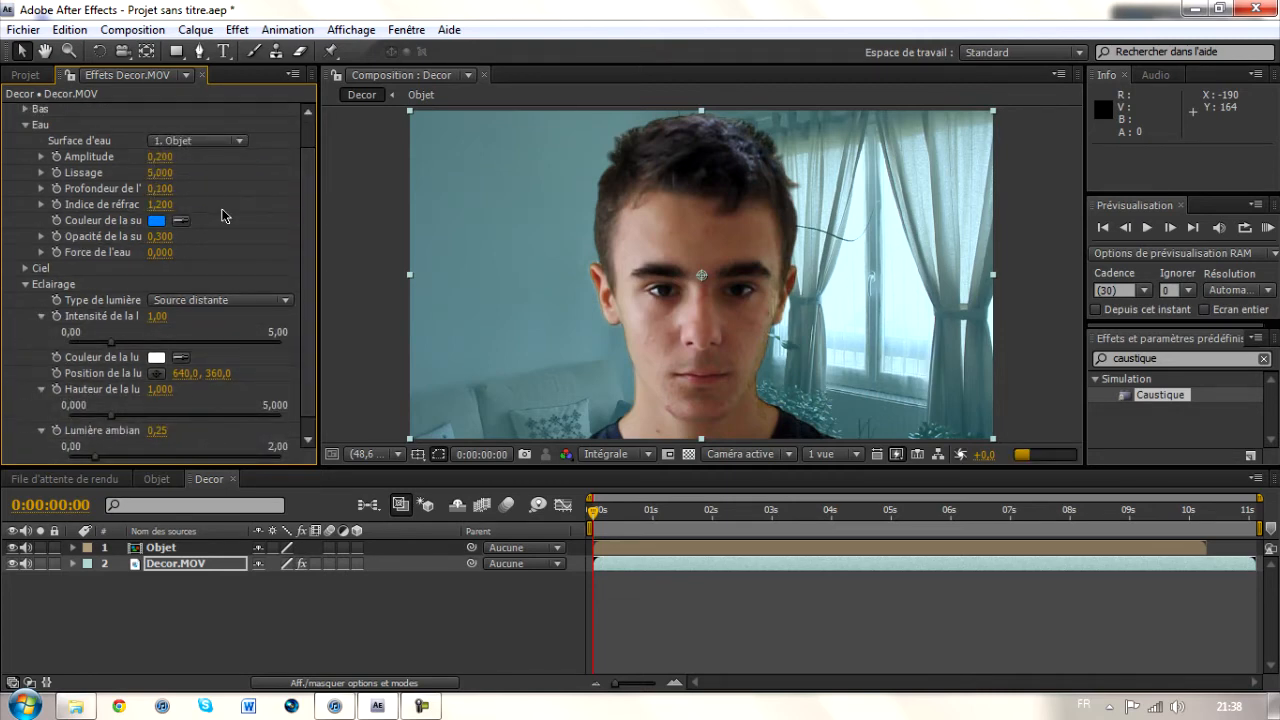
Set Caustique's water Amplitude to 0.1 and the water depth (Profondeur de l'eau) to 0.16
{"action": "left_click", "coordinate": [165, 159]}
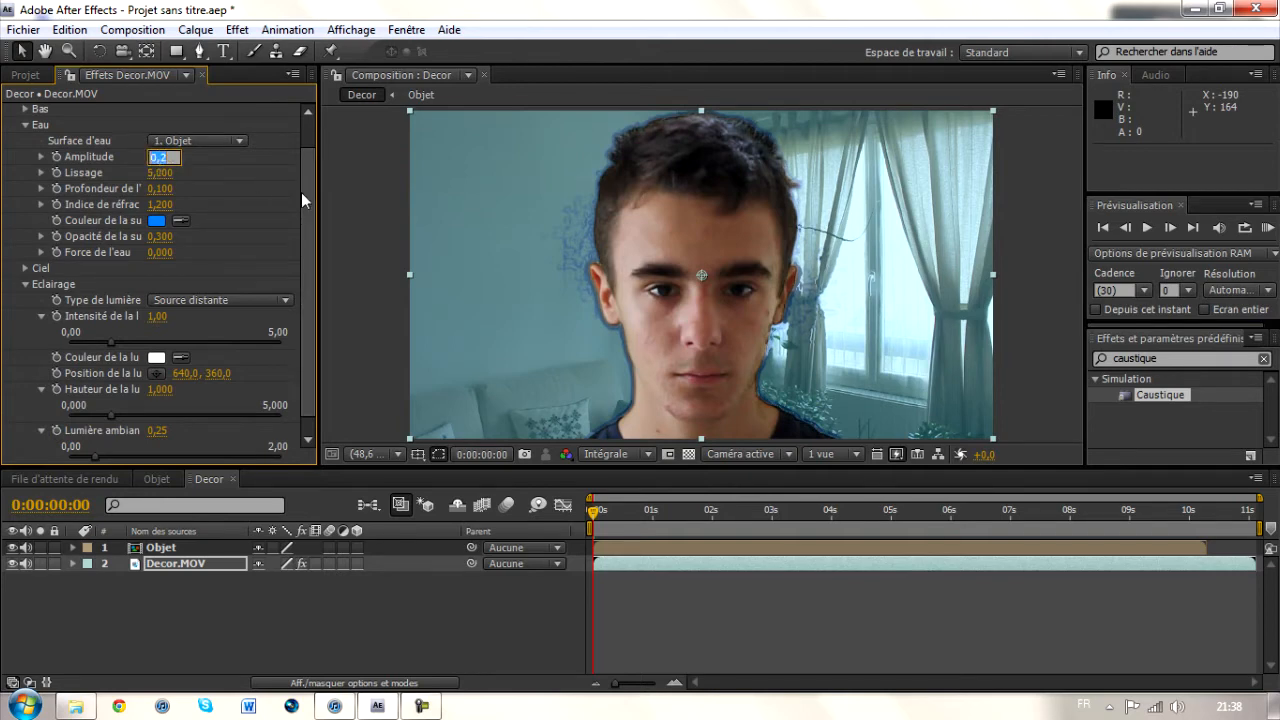
{"action": "type", "text": "0.1"}
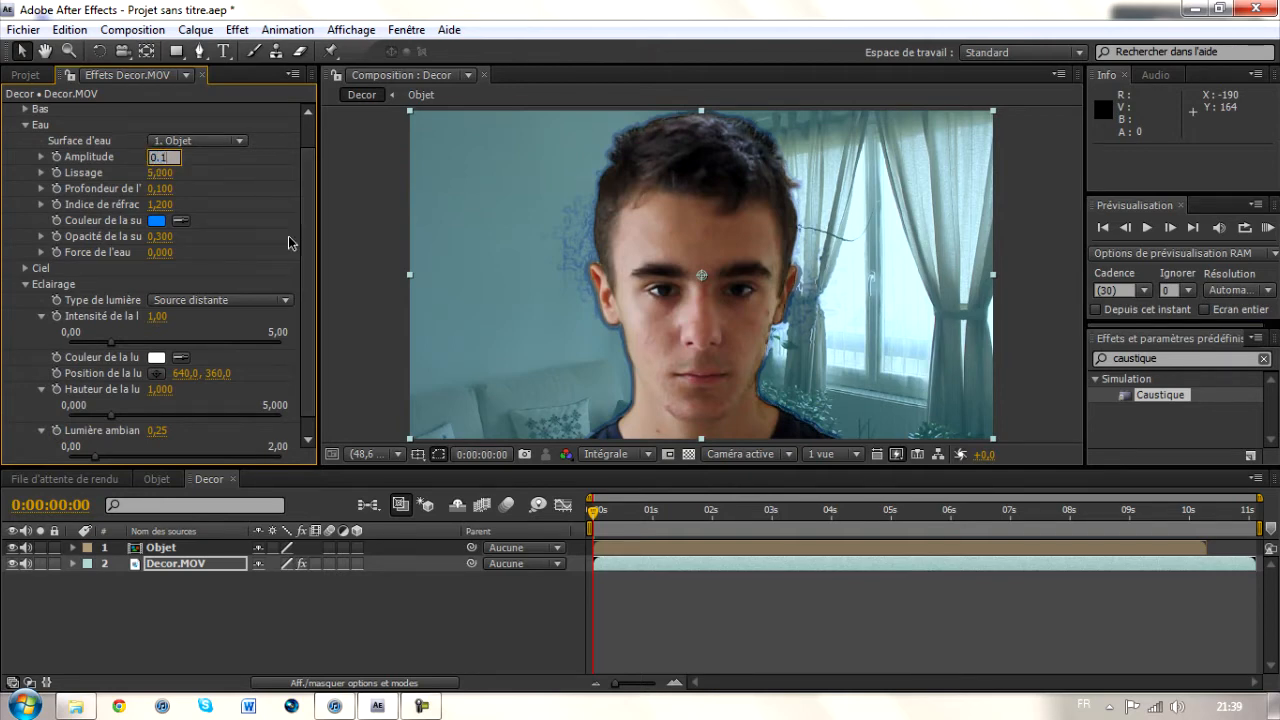
{"action": "key", "text": "Return"}
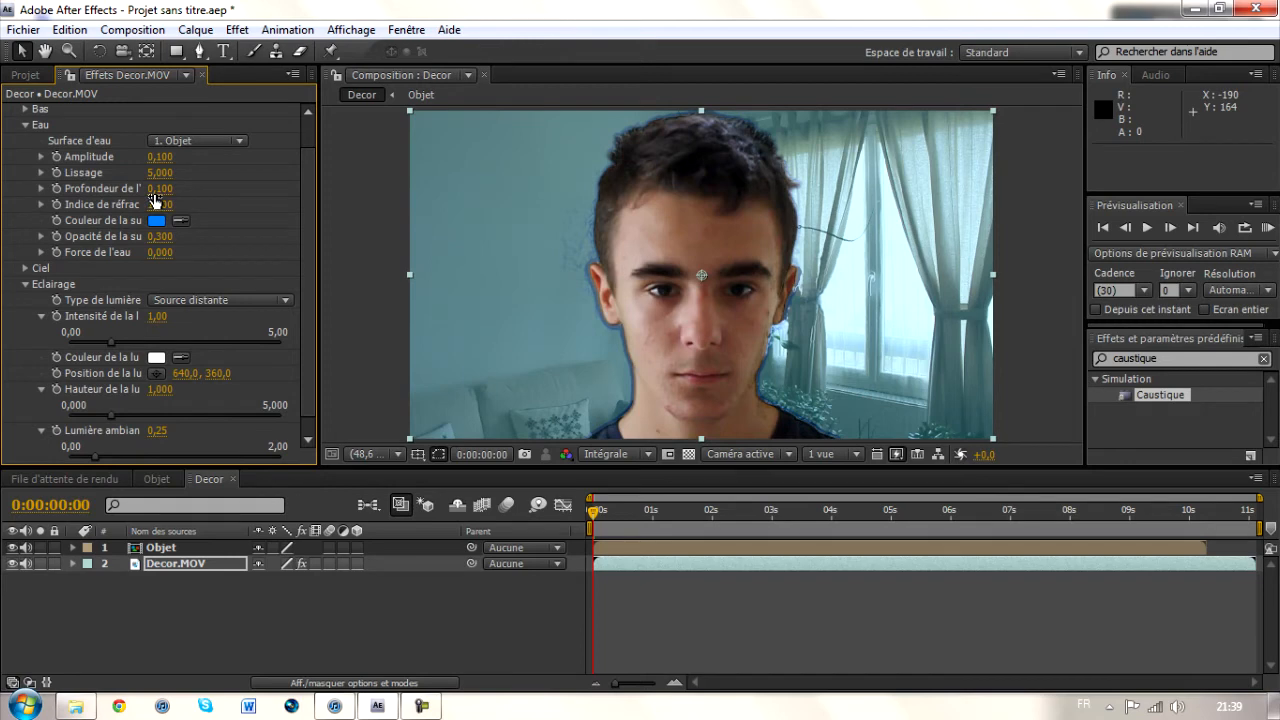
{"action": "left_click", "coordinate": [163, 193]}
{"action": "type", "text": "0.16"}
{"action": "key", "text": "Return"}
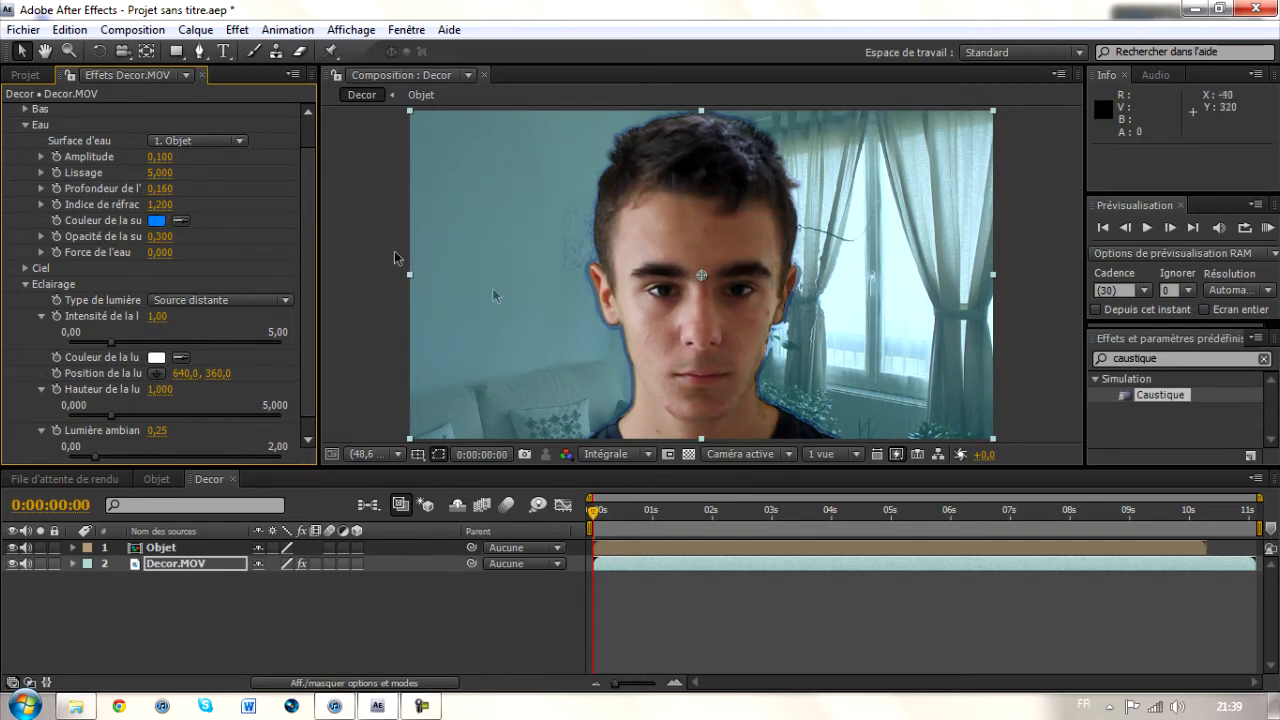
Set Caustique's water surface colour to white (FFFFFF) and the surface opacity to 0.15
{"action": "left_click", "coordinate": [157, 220]}
{"action": "left_click", "coordinate": [322, 338]}
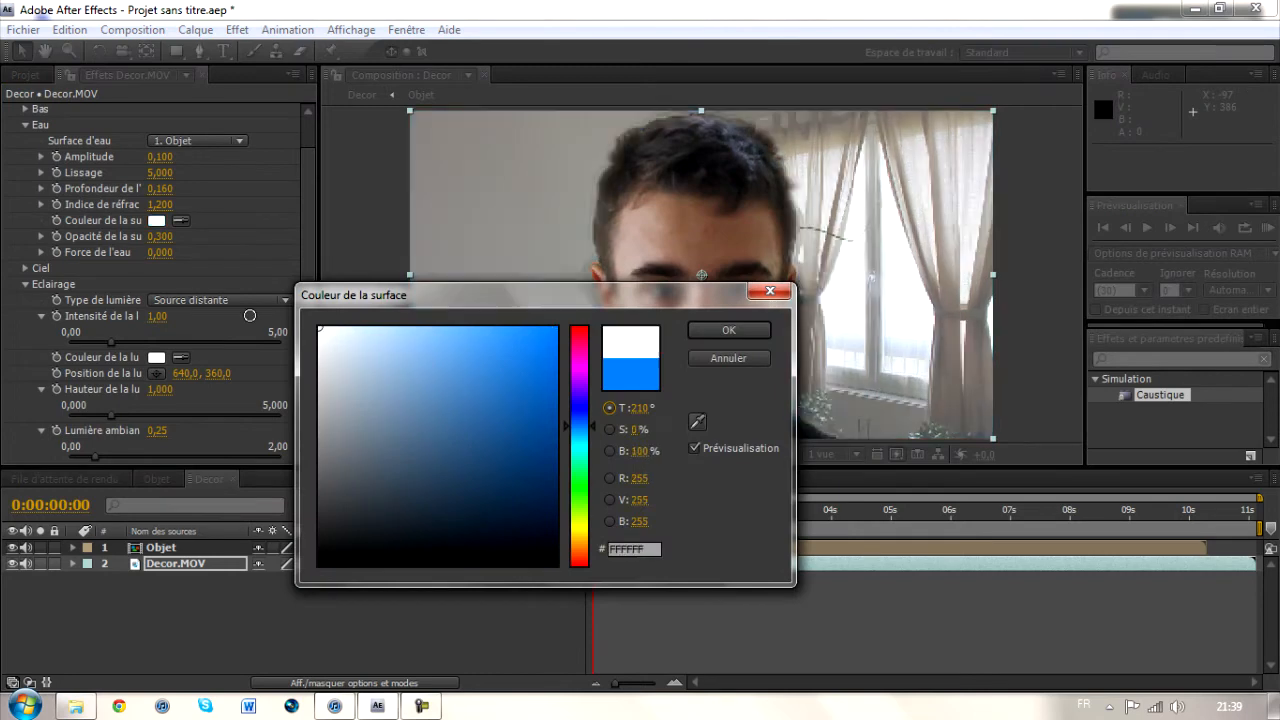
{"action": "left_click", "coordinate": [728, 330]}
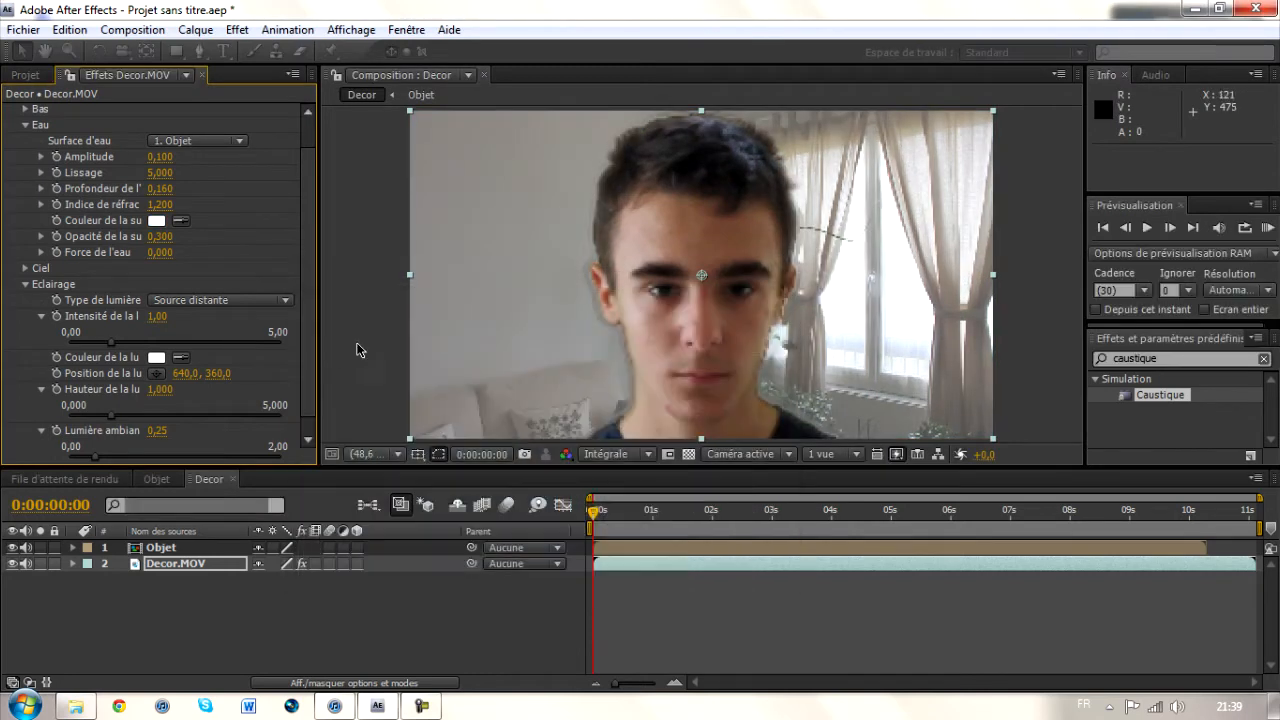
{"action": "left_click", "coordinate": [163, 237]}
{"action": "type", "text": "0."}
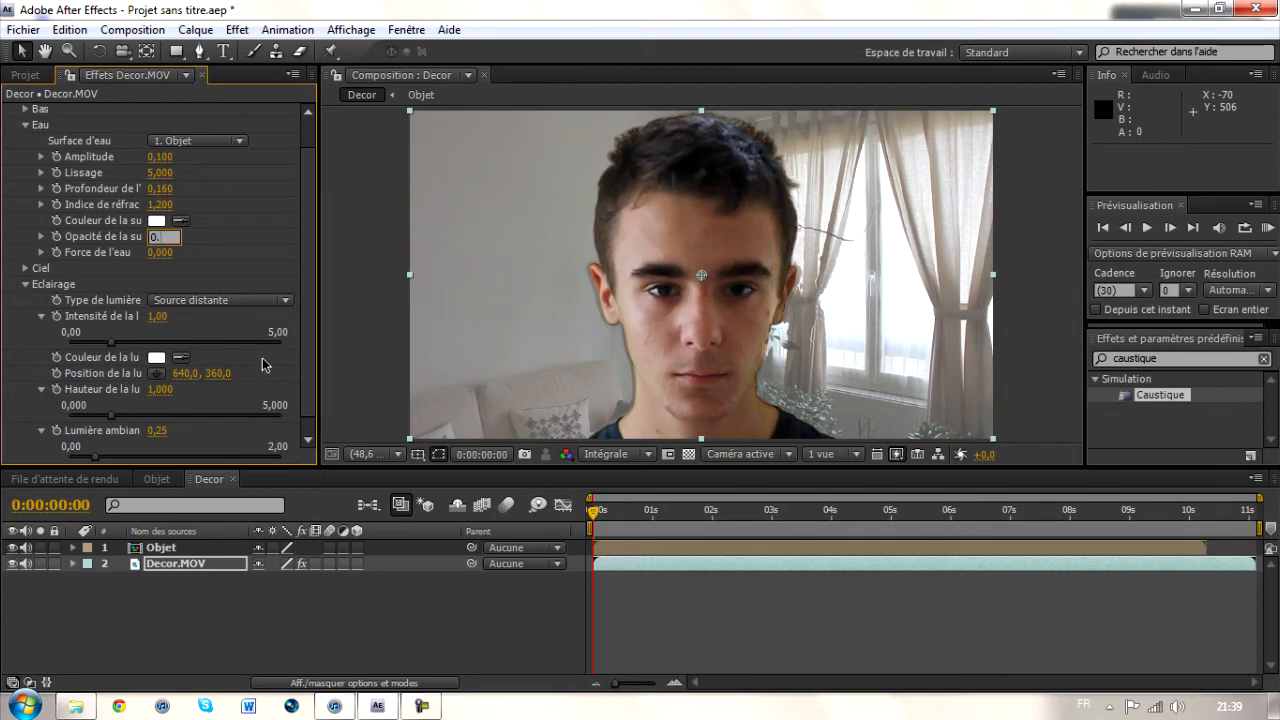
{"action": "type", "text": "15"}
{"action": "key", "text": "Return"}
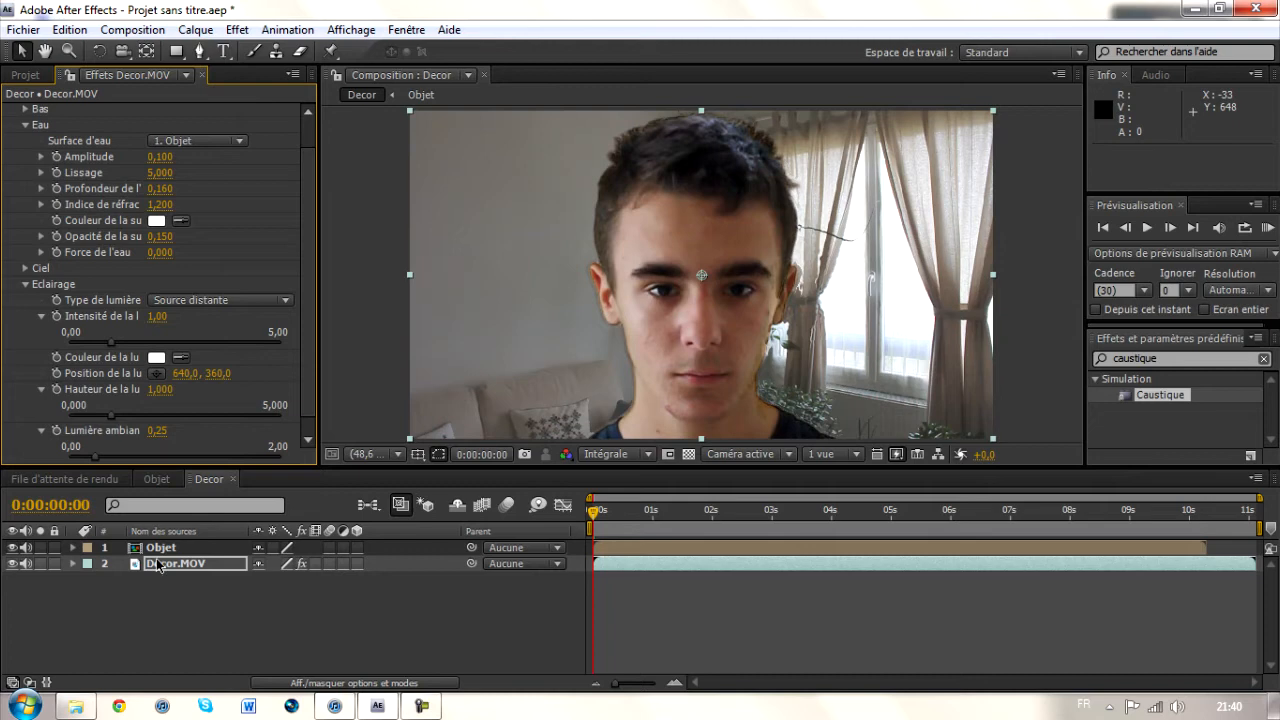
Move the Objet layer below Decor.MOV and check the transparent figure at frame 0:00:00:04
{"action": "left_click_drag", "start_coordinate": [157, 550], "coordinate": [173, 577]}
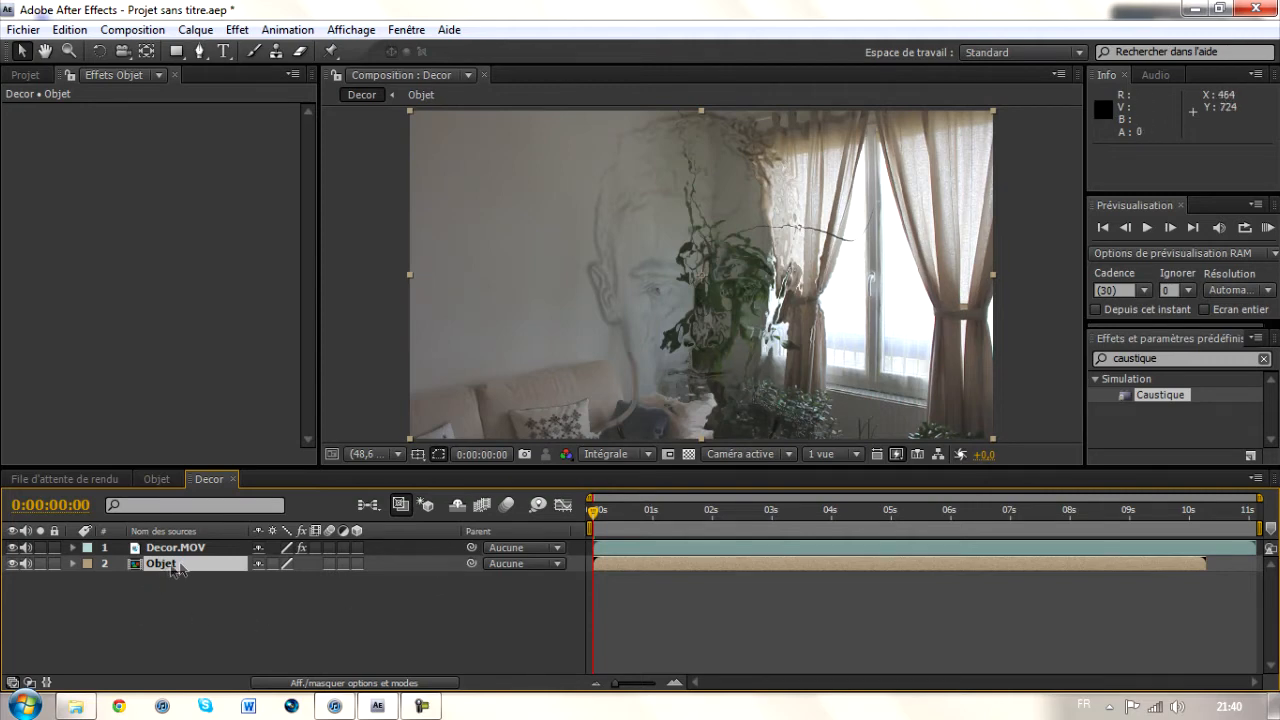
{"action": "left_click", "coordinate": [628, 512]}
{"action": "left_click", "coordinate": [601, 512]}
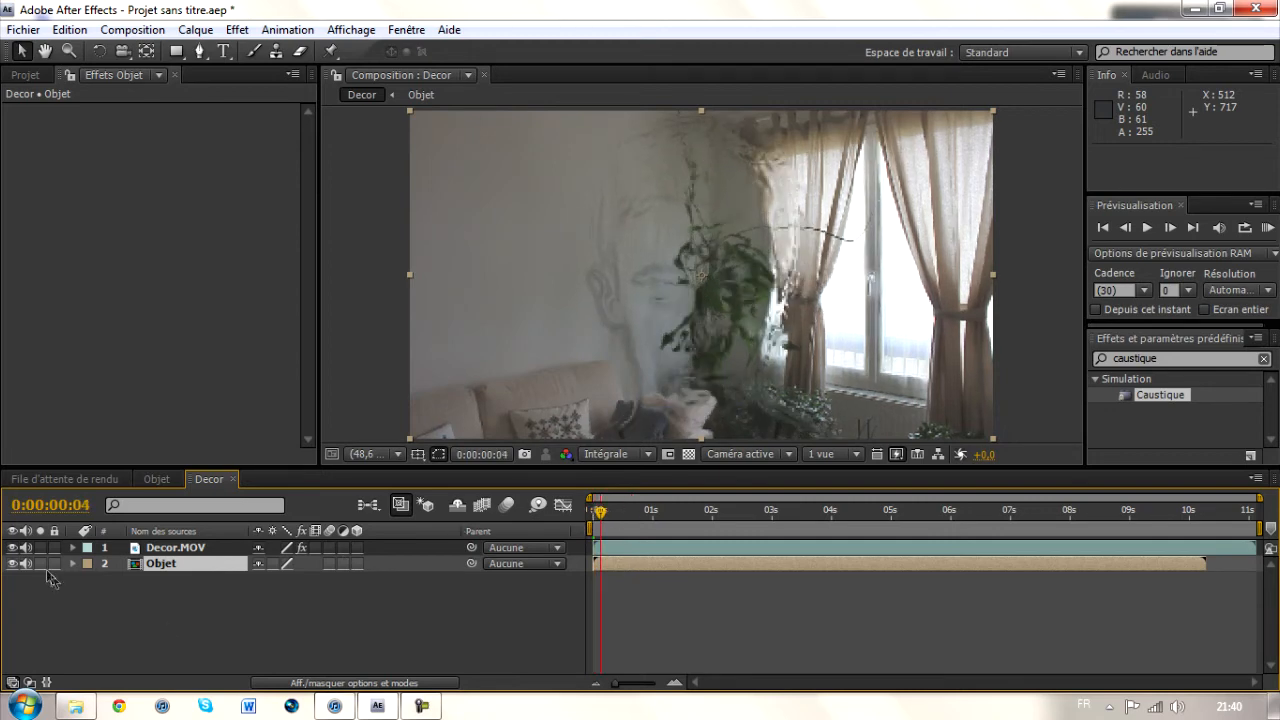
Compare Decor.MOV with and without the distortion by switching Caustique's Surface d'eau to Aucune and back to Objet
{"action": "left_click", "coordinate": [148, 549]}
{"action": "left_click", "coordinate": [200, 174]}
{"action": "left_click", "coordinate": [200, 177]}
{"action": "left_click", "coordinate": [200, 174]}
{"action": "left_click", "coordinate": [230, 127]}
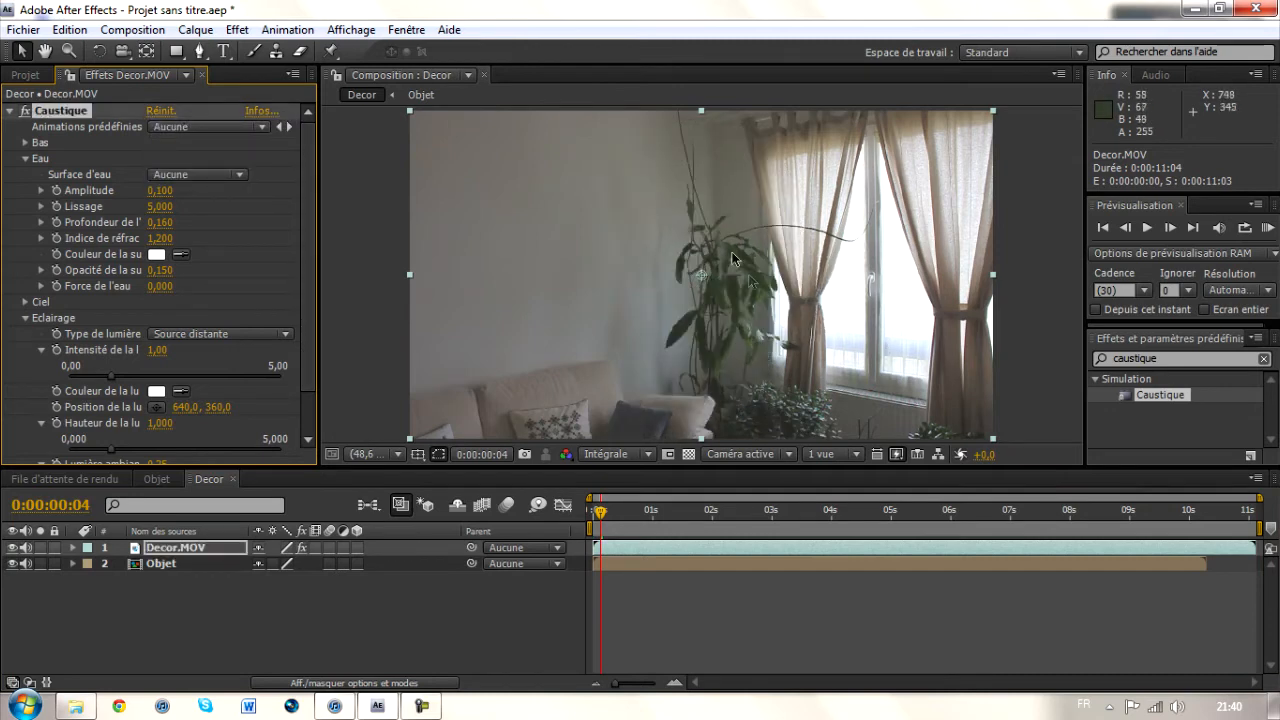
{"action": "left_click", "coordinate": [176, 181]}
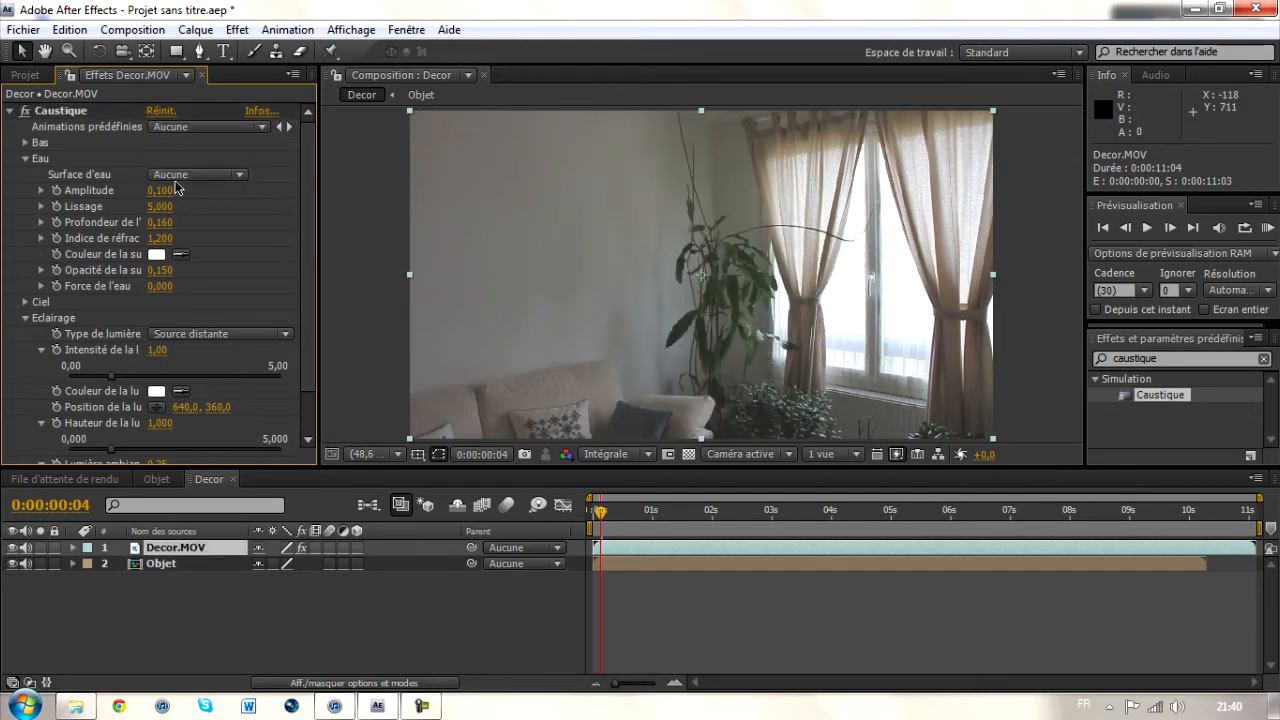
{"action": "left_click", "coordinate": [176, 181]}
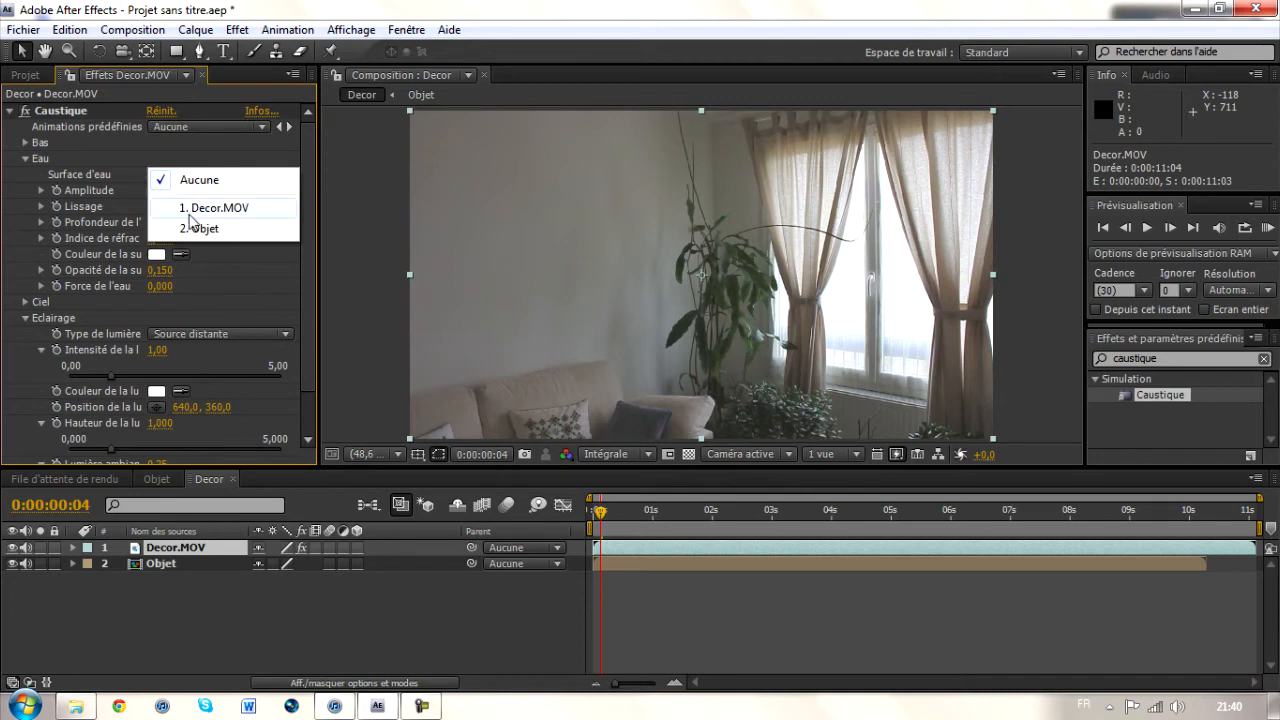
{"action": "left_click", "coordinate": [198, 228]}
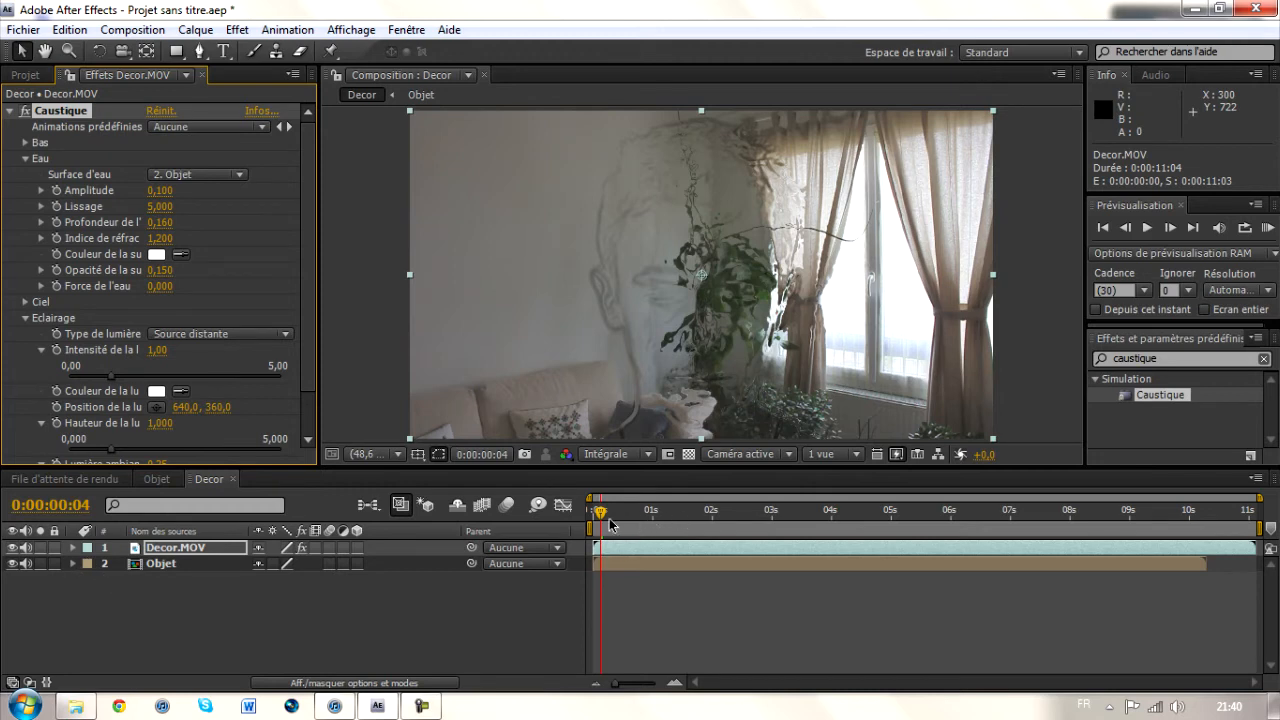
Return the playhead to 0:00:00:00, duplicate the Objet layer and place the copy above Decor.MOV
{"action": "left_click_drag", "start_coordinate": [600, 520], "coordinate": [572, 518]}
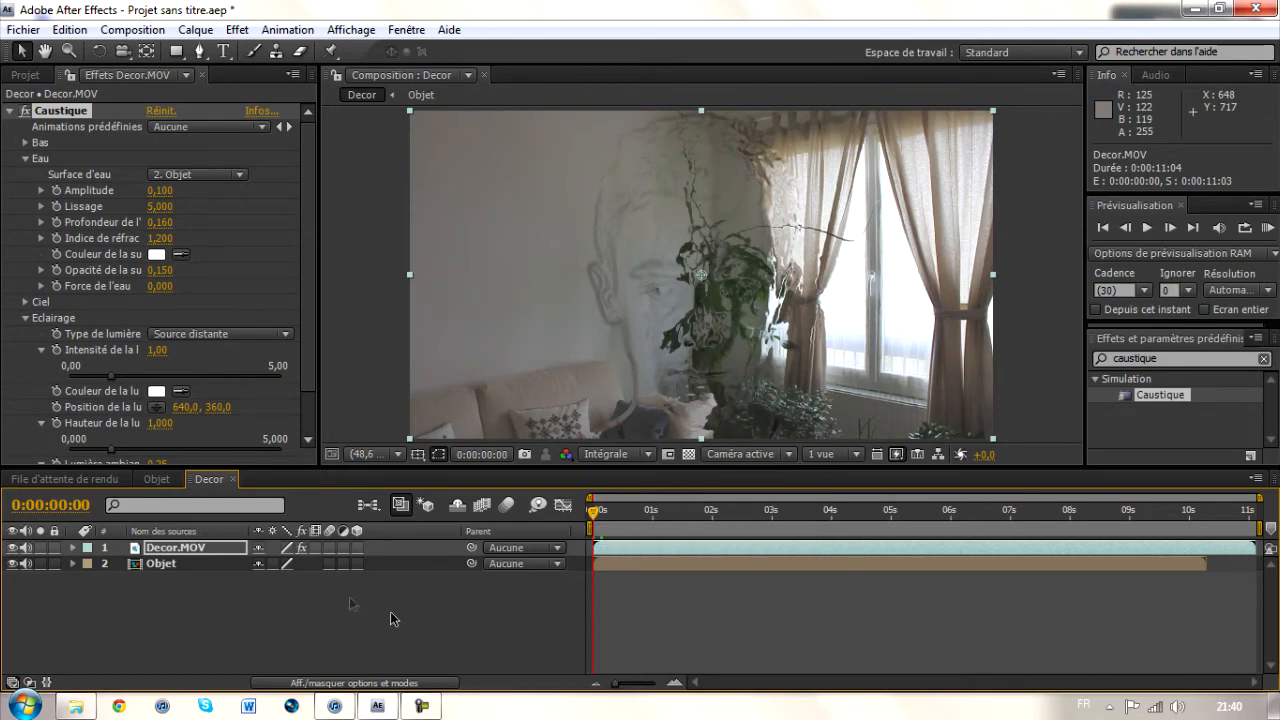
{"action": "left_click", "coordinate": [185, 565]}
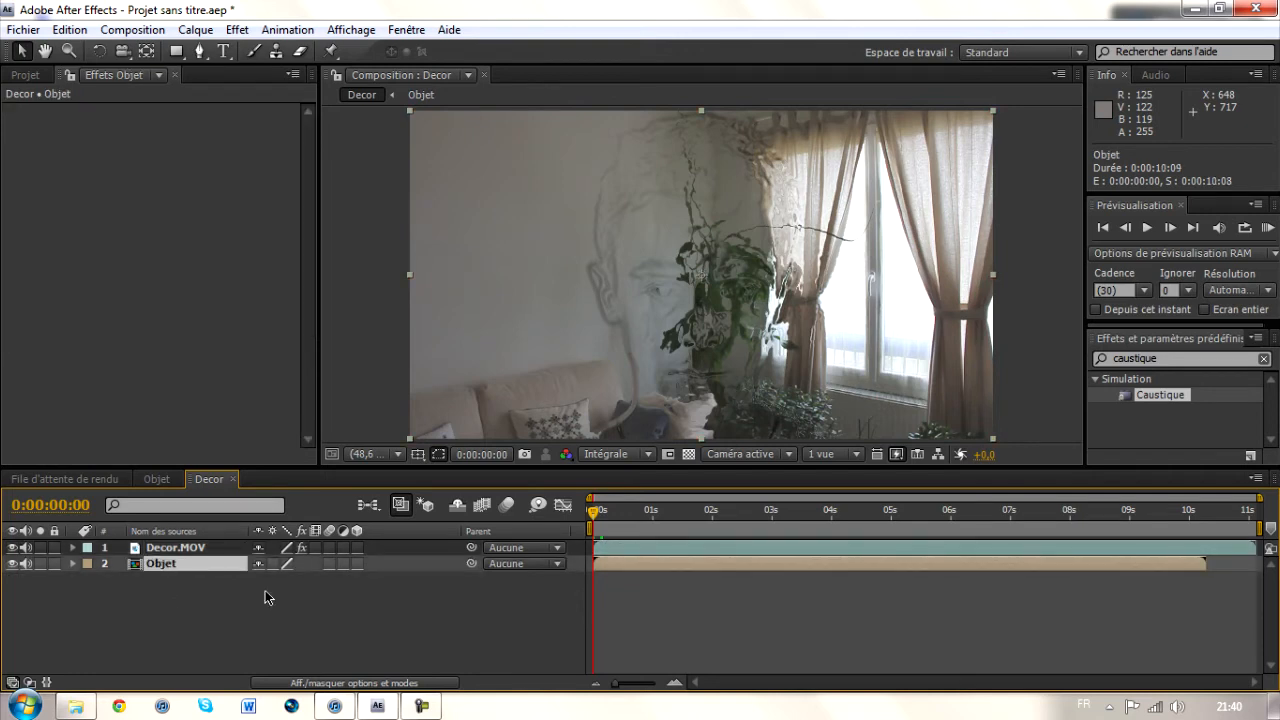
{"action": "key", "text": "ctrl+c"}
{"action": "key", "text": "ctrl+v"}
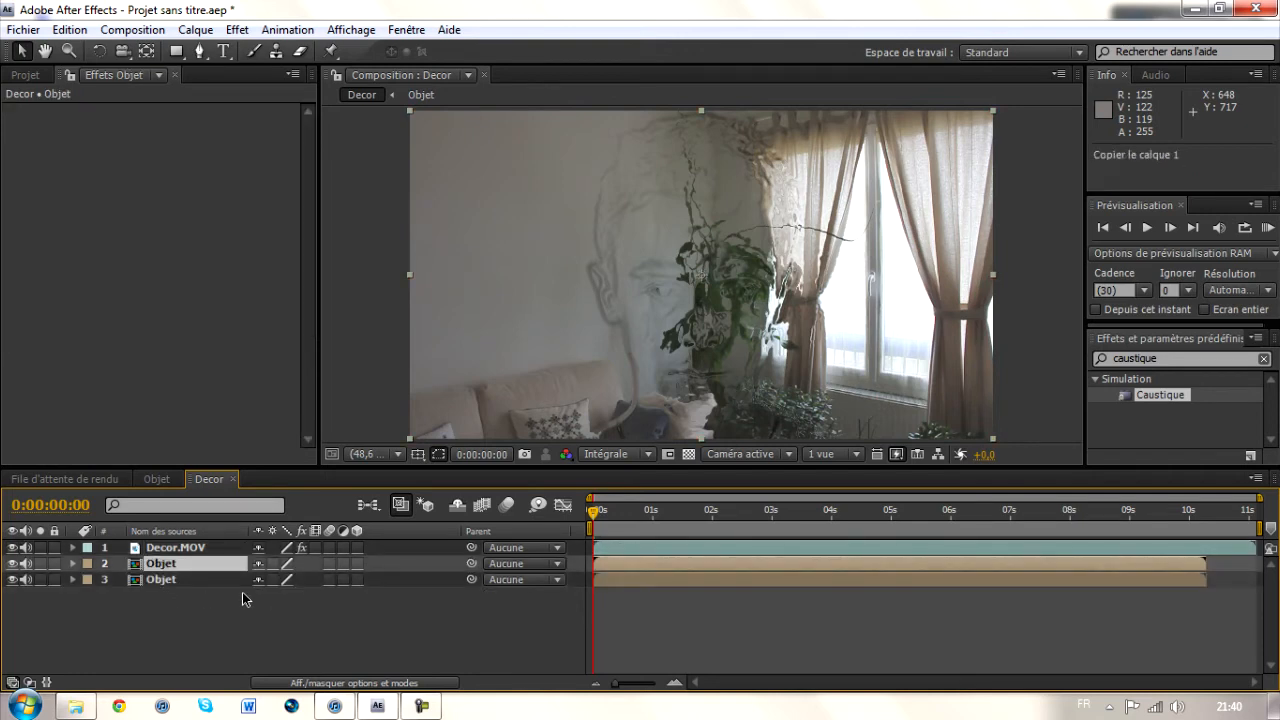
{"action": "left_click", "coordinate": [167, 585]}
{"action": "left_click_drag", "start_coordinate": [168, 566], "coordinate": [170, 556]}
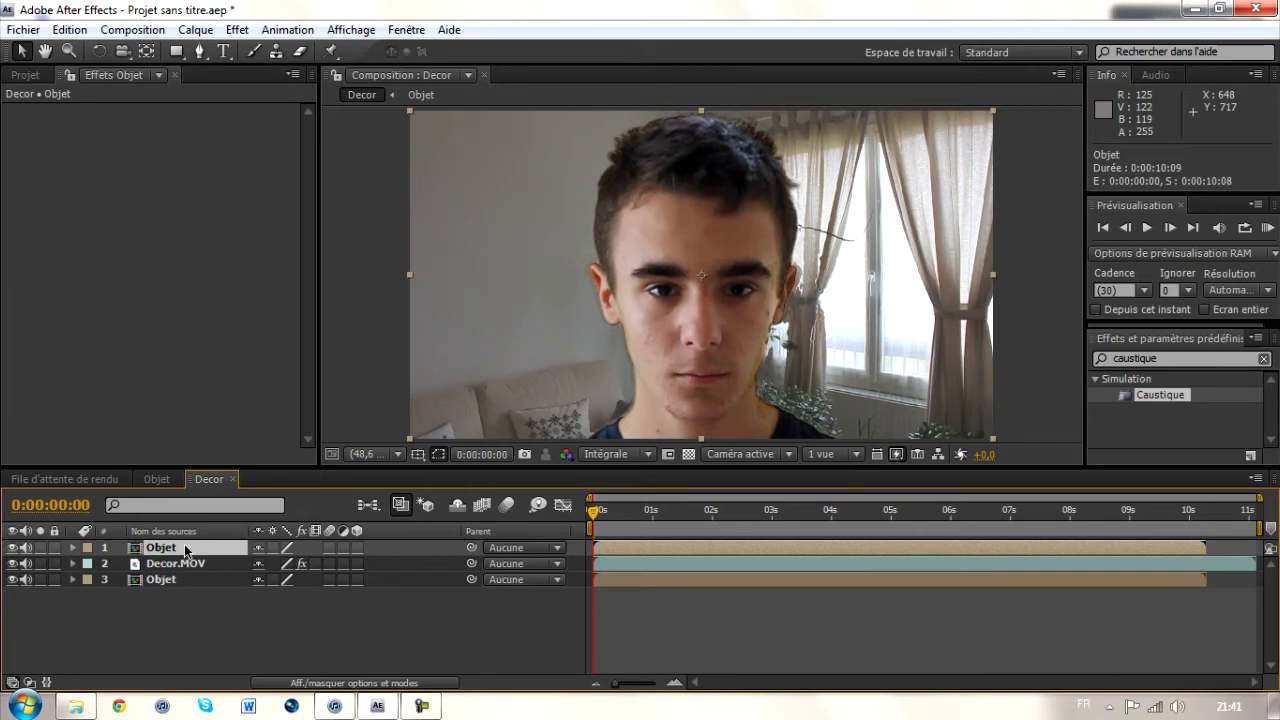
Rename the topmost Objet layer as Normal
{"action": "key", "text": "Return"}
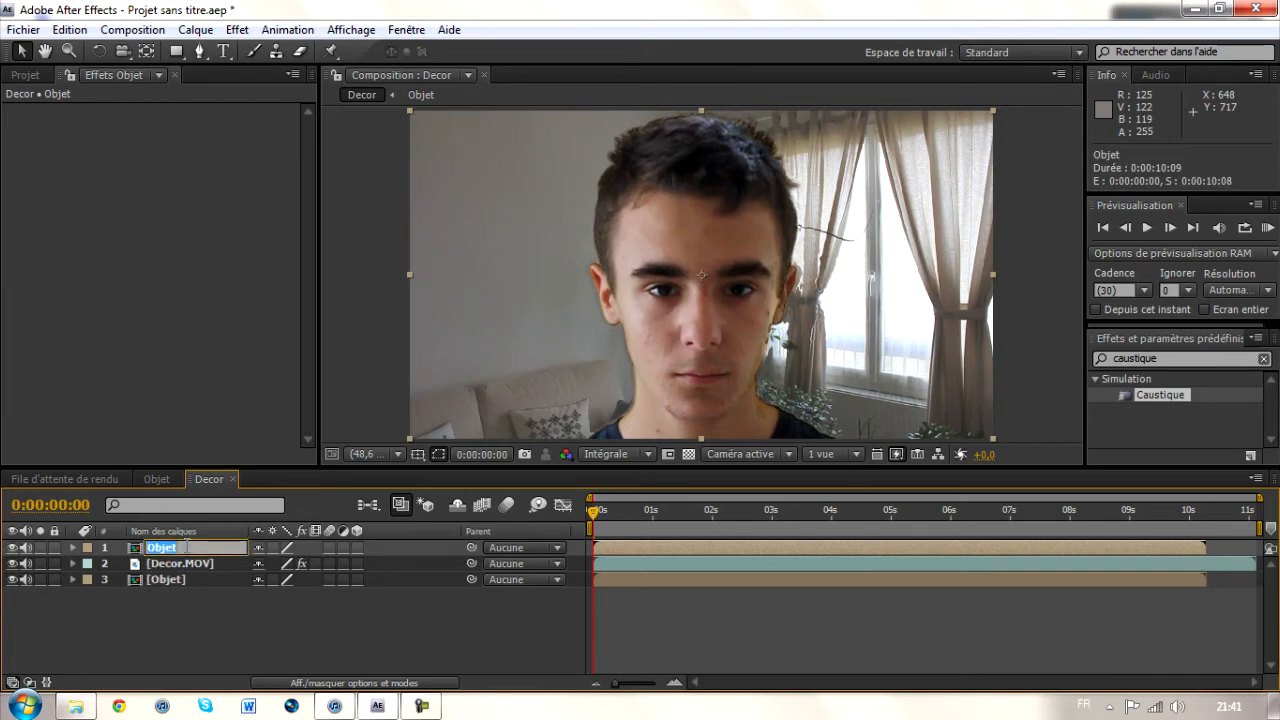
{"action": "type", "text": "Normal"}
{"action": "key", "text": "Return"}
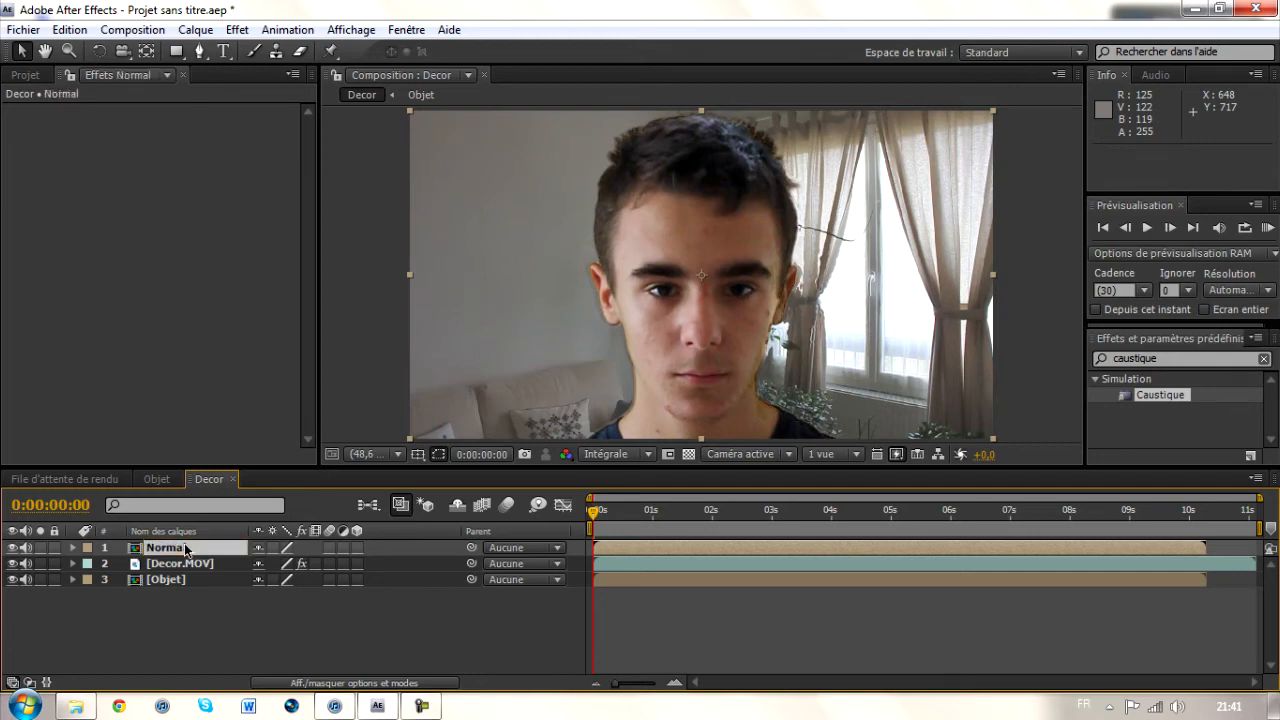
Reveal the Normal layer's Transform properties and add a 100% Opacity keyframe at 0:00:00:00
{"action": "left_click", "coordinate": [73, 547]}
{"action": "left_click", "coordinate": [89, 564]}
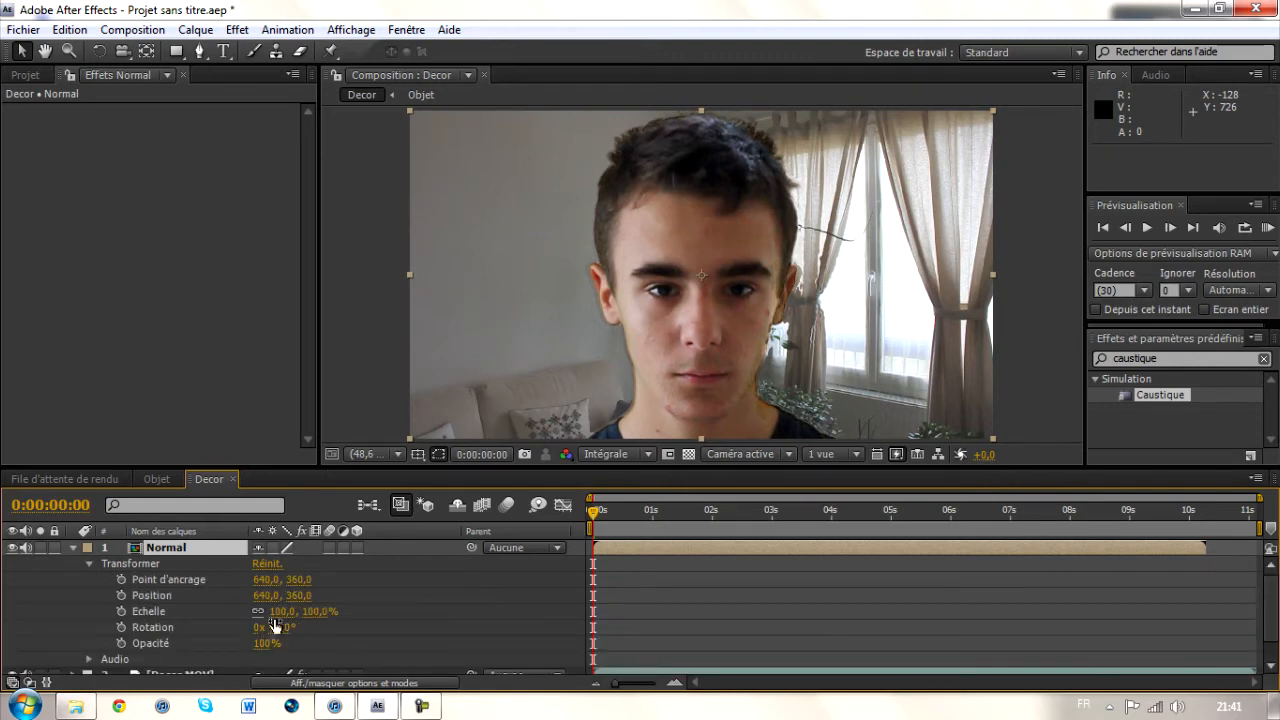
{"action": "left_click", "coordinate": [121, 644]}
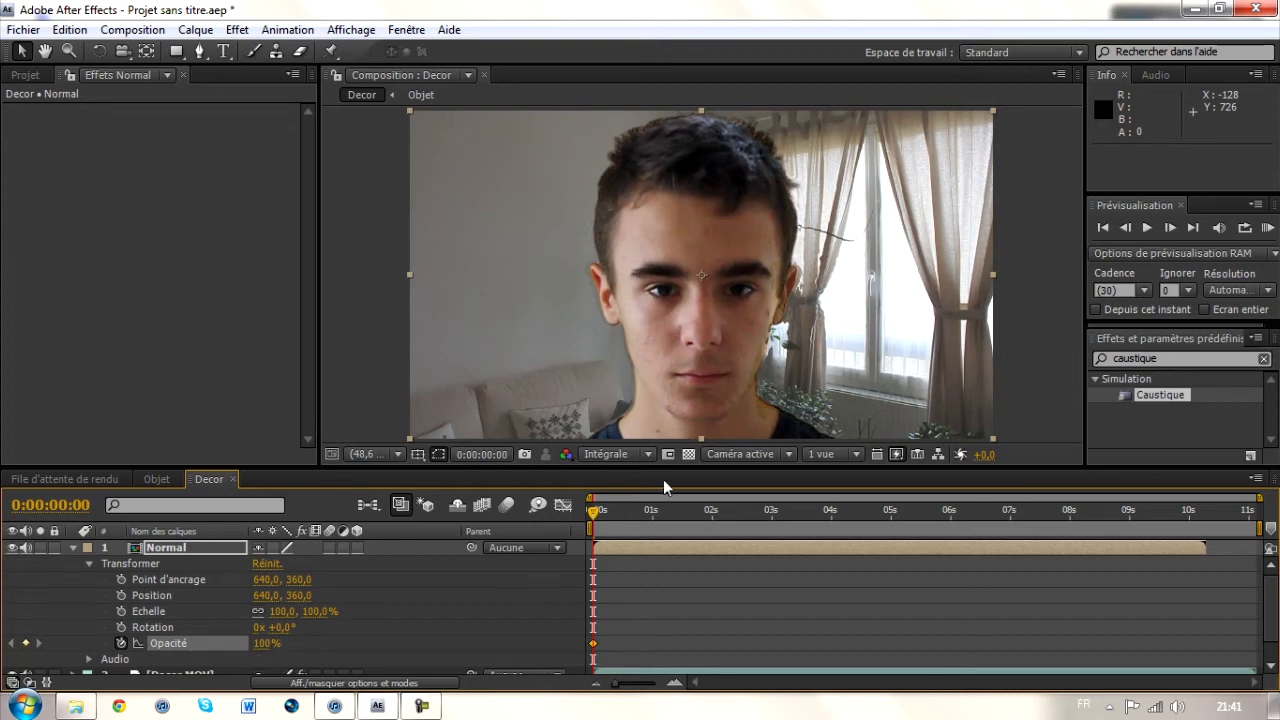
Add an Opacity keyframe of 0% to the Normal layer at 0:00:02:01
{"action": "left_click", "coordinate": [668, 519]}
{"action": "left_click", "coordinate": [708, 519]}
{"action": "left_click", "coordinate": [712, 519]}
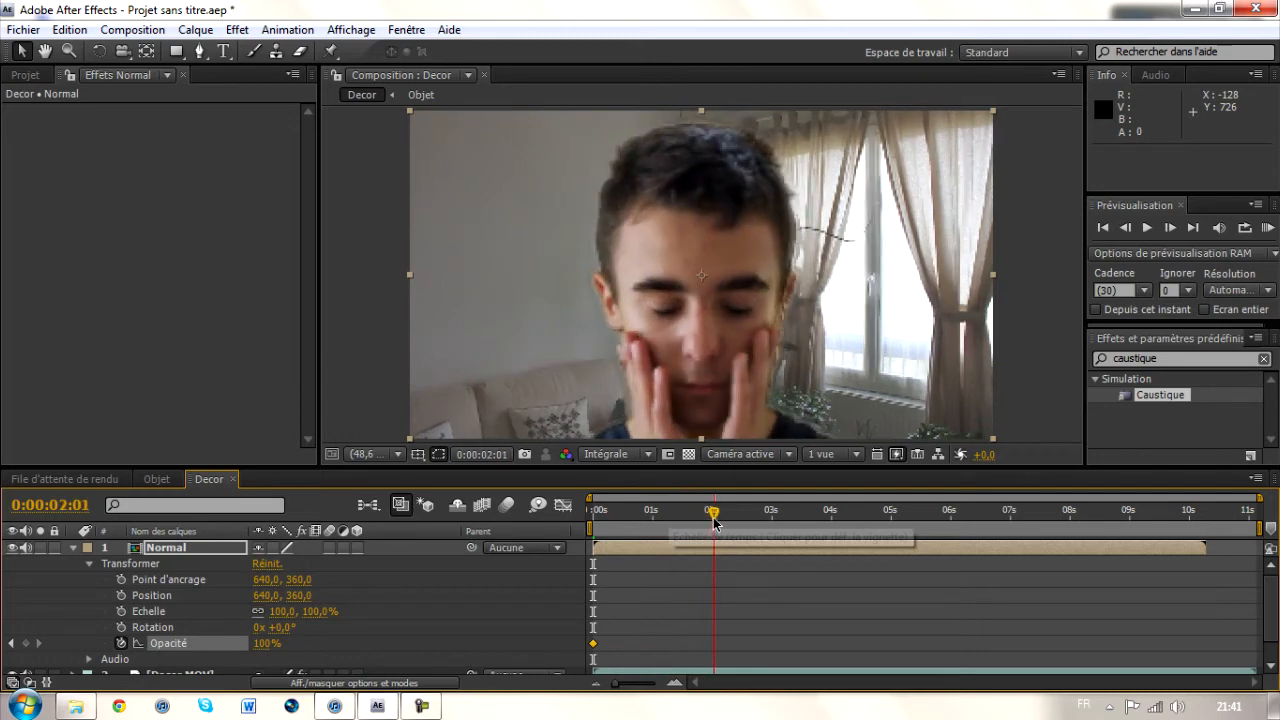
{"action": "left_click", "coordinate": [267, 643]}
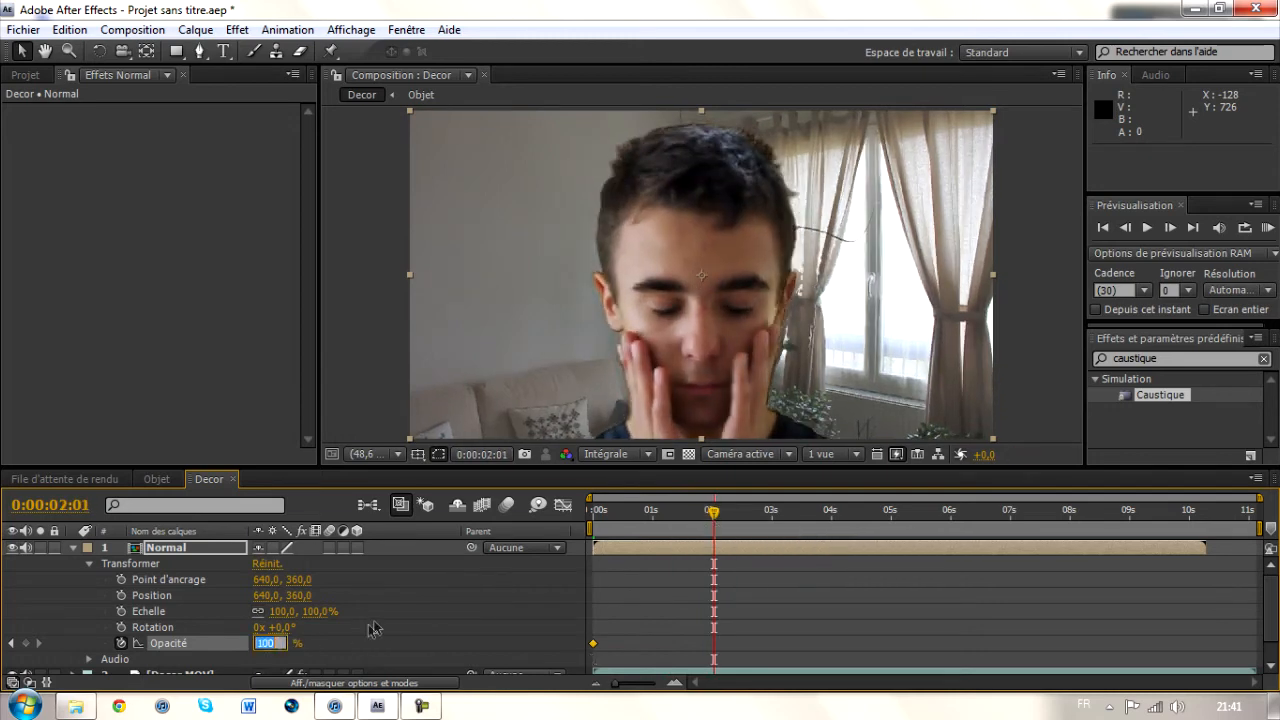
{"action": "key", "text": "Return"}
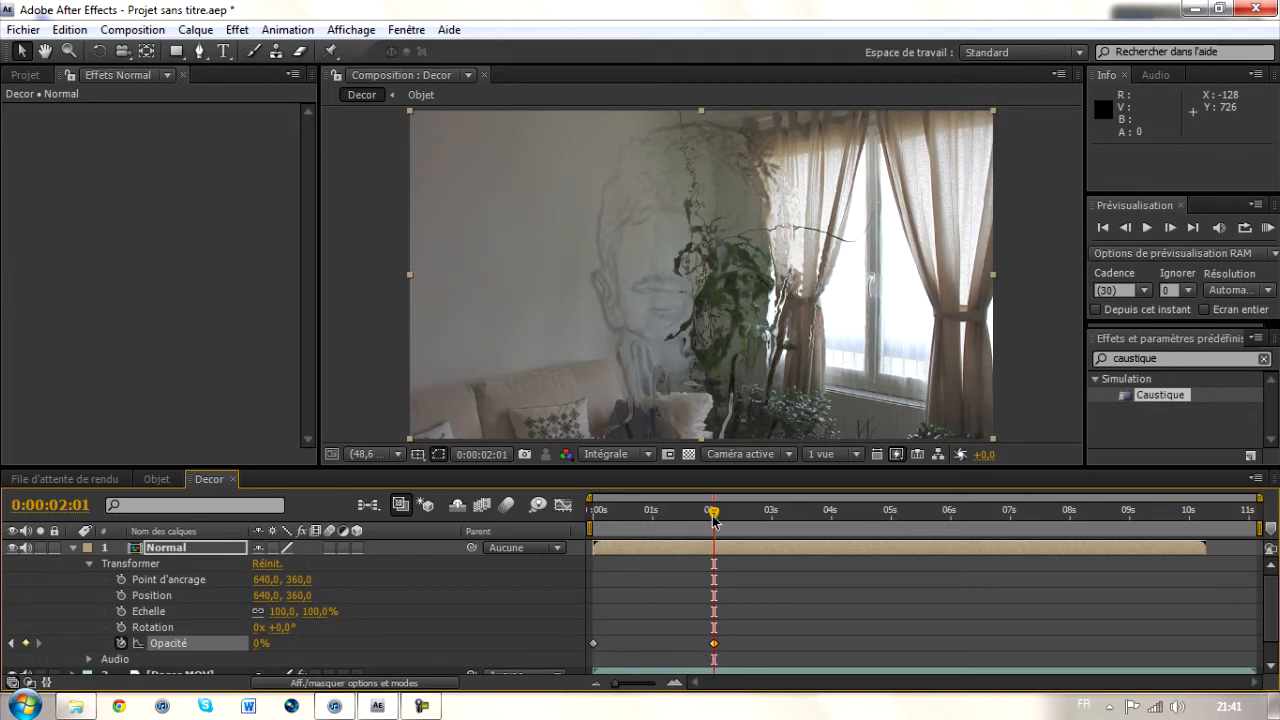
Add a 100% Opacity keyframe to the Normal layer at 0:00:00:20
{"action": "left_click_drag", "start_coordinate": [714, 515], "coordinate": [633, 515]}
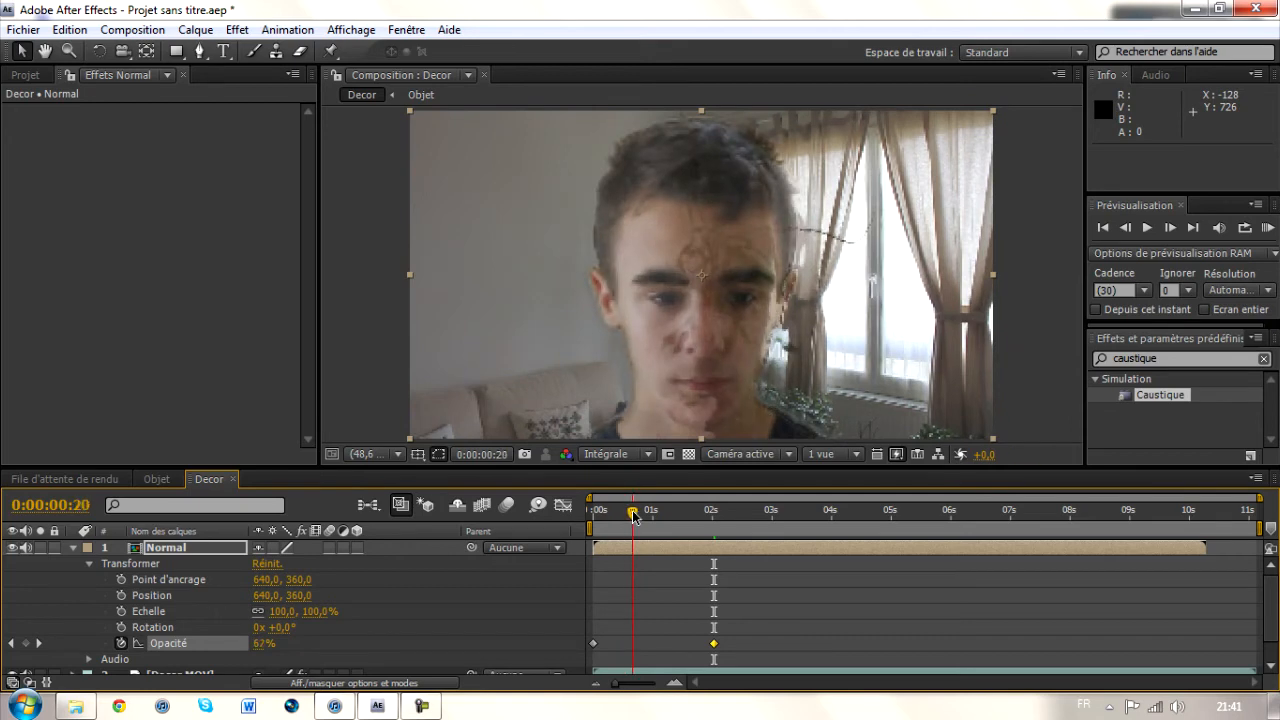
{"action": "left_click", "coordinate": [263, 643]}
{"action": "type", "text": "10"}
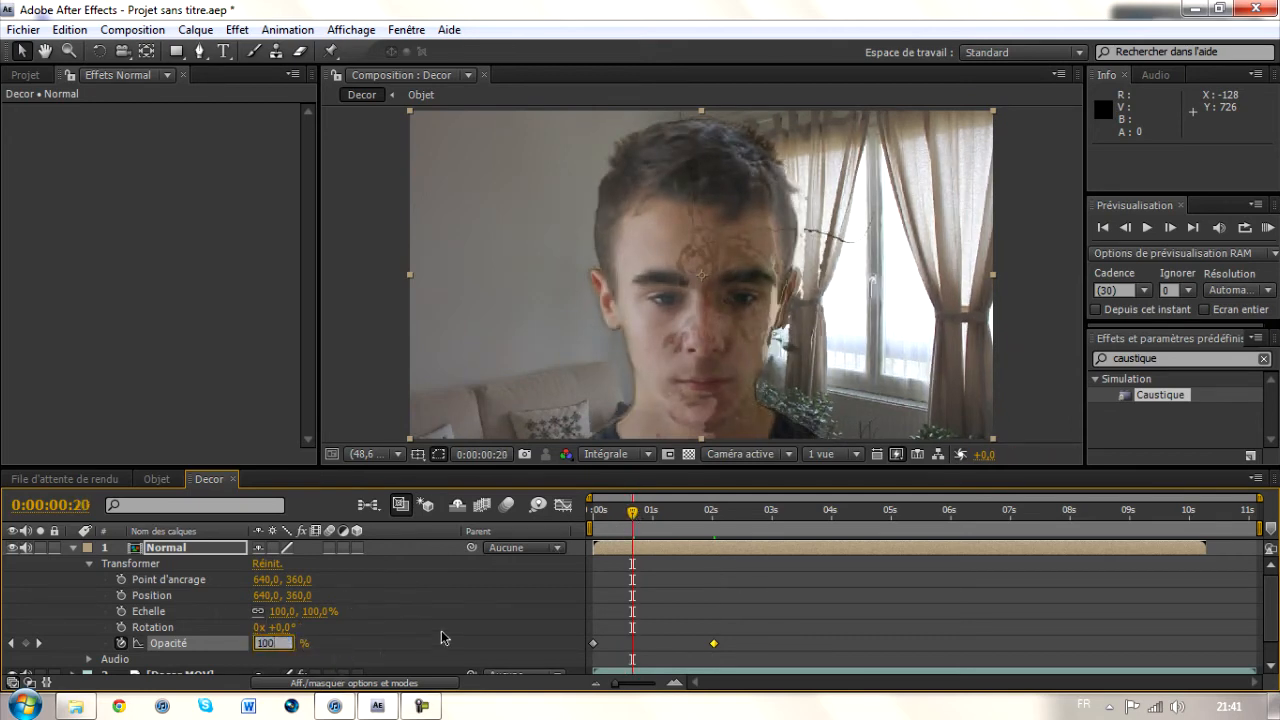
{"action": "type", "text": "0"}
{"action": "key", "text": "Return"}
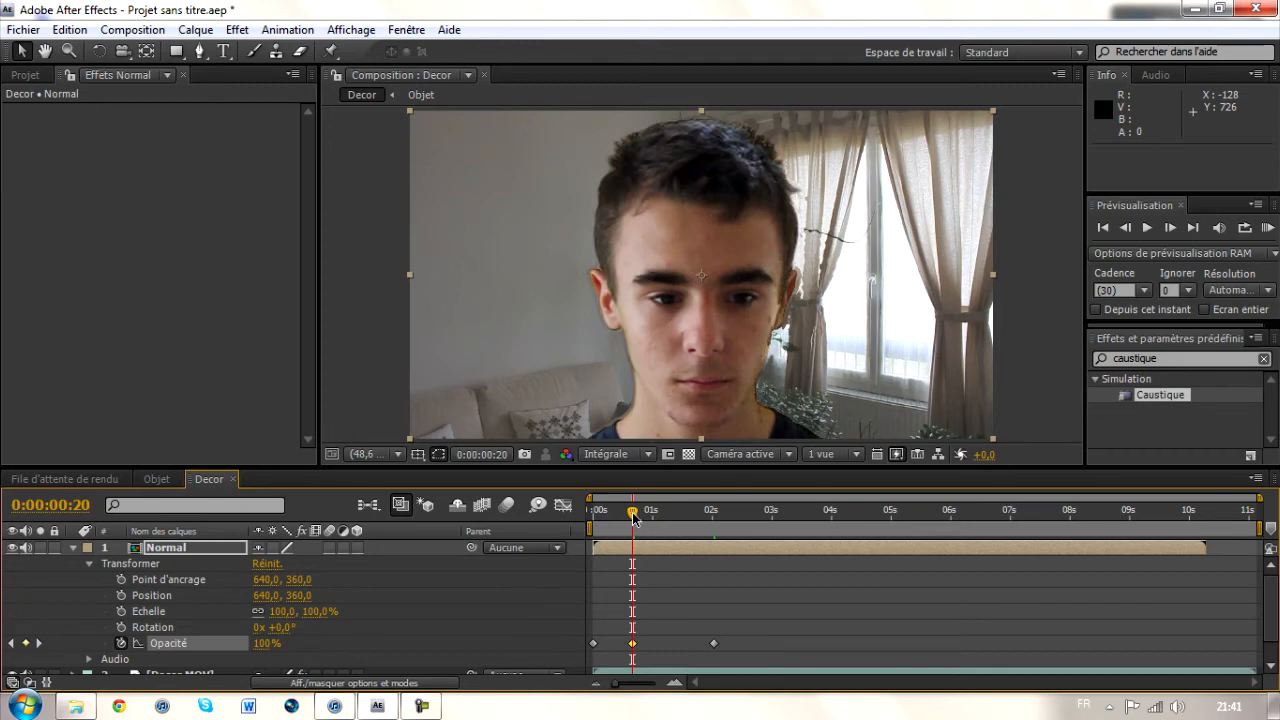
Add Opacity keyframes to the Normal layer, holding 0% at 0:00:08:21 and reaching 100% at 0:00:09:20
{"action": "left_click_drag", "start_coordinate": [637, 515], "coordinate": [1113, 544]}
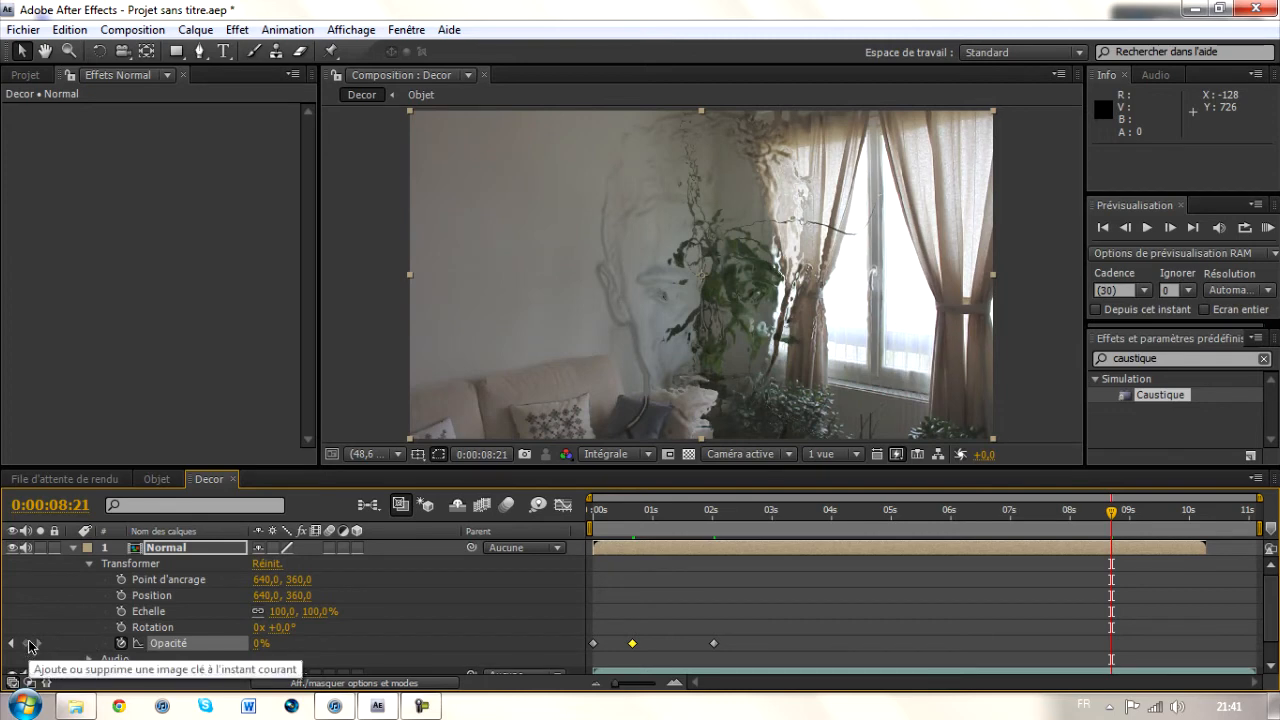
{"action": "left_click", "coordinate": [27, 645]}
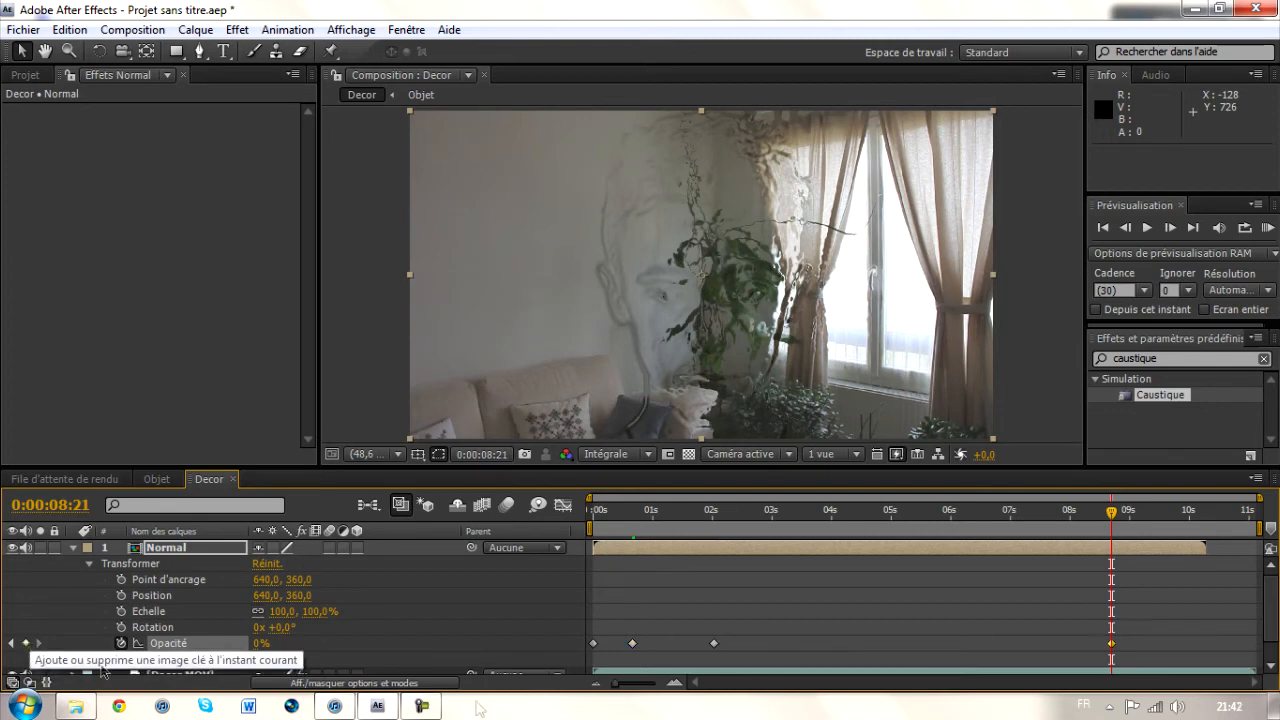
{"action": "left_click_drag", "start_coordinate": [1113, 518], "coordinate": [1177, 527]}
{"action": "left_click", "coordinate": [262, 643]}
{"action": "type", "text": "100"}
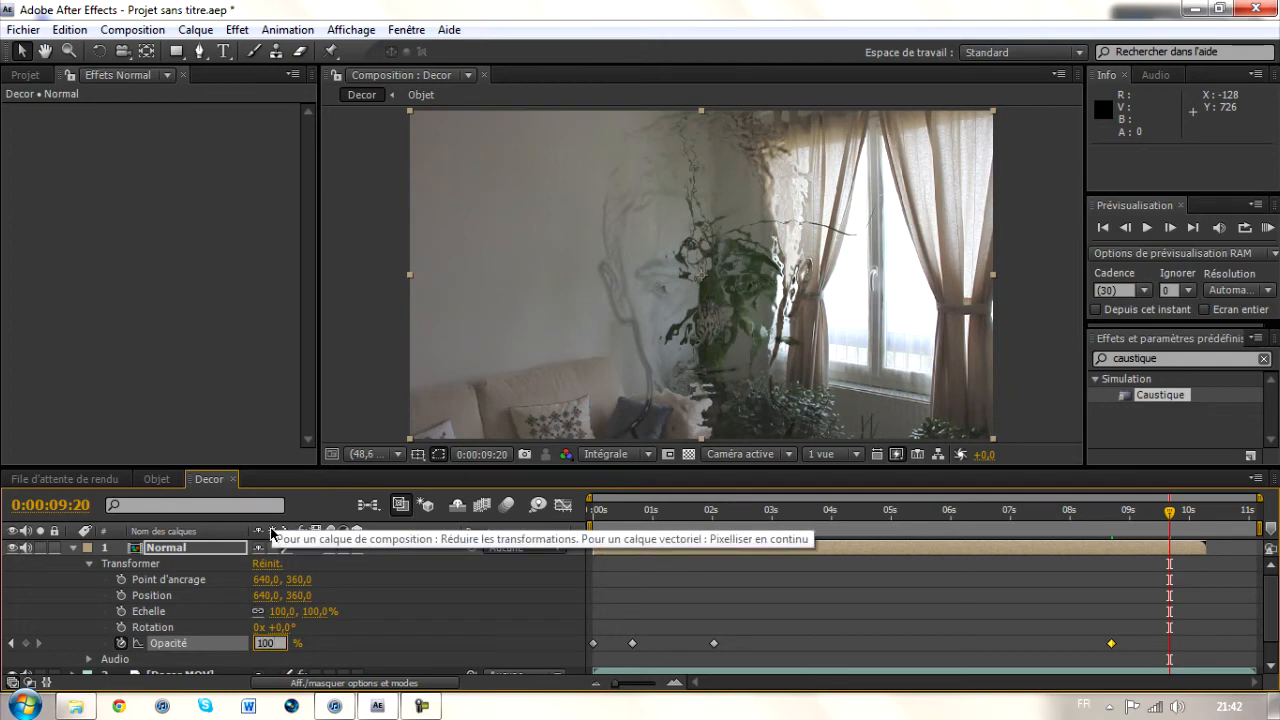
{"action": "key", "text": "Return"}
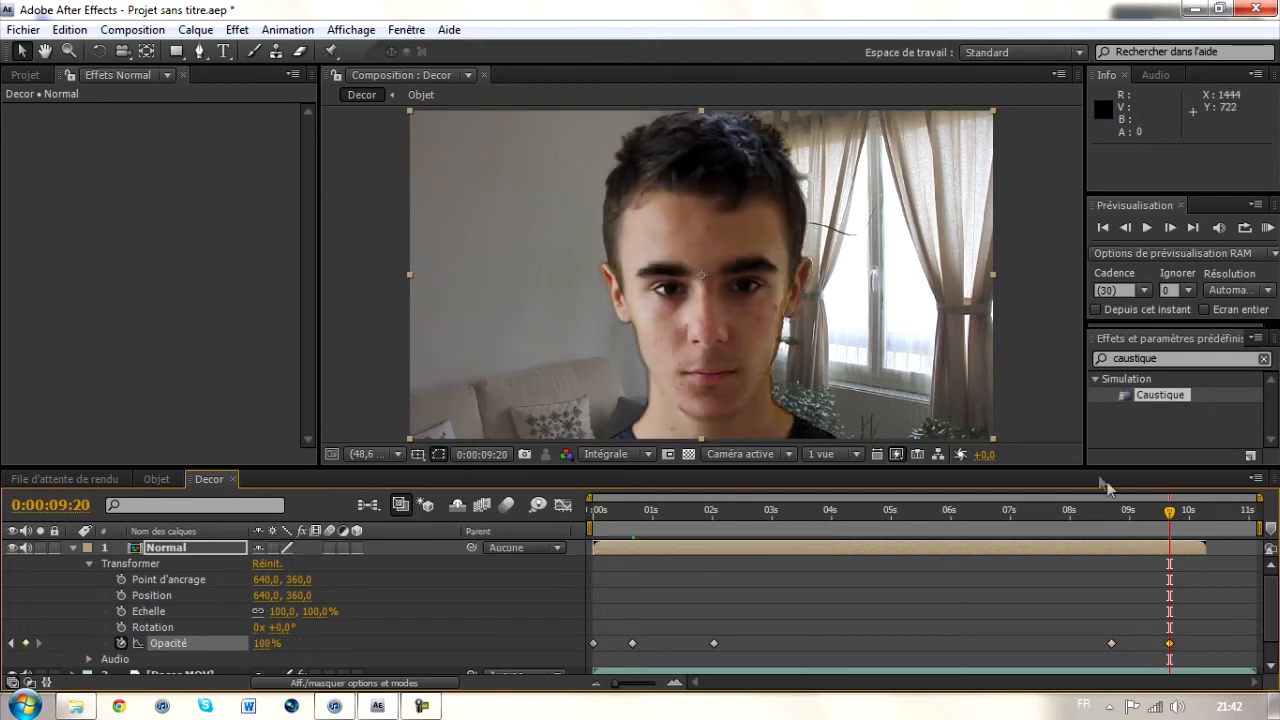
Return the playhead to 0:00:00:00 and reveal the Transform properties of the Objet layer below Decor.MOV
{"action": "left_click_drag", "start_coordinate": [1173, 514], "coordinate": [696, 514]}
{"action": "left_click_drag", "start_coordinate": [657, 562], "coordinate": [589, 517]}
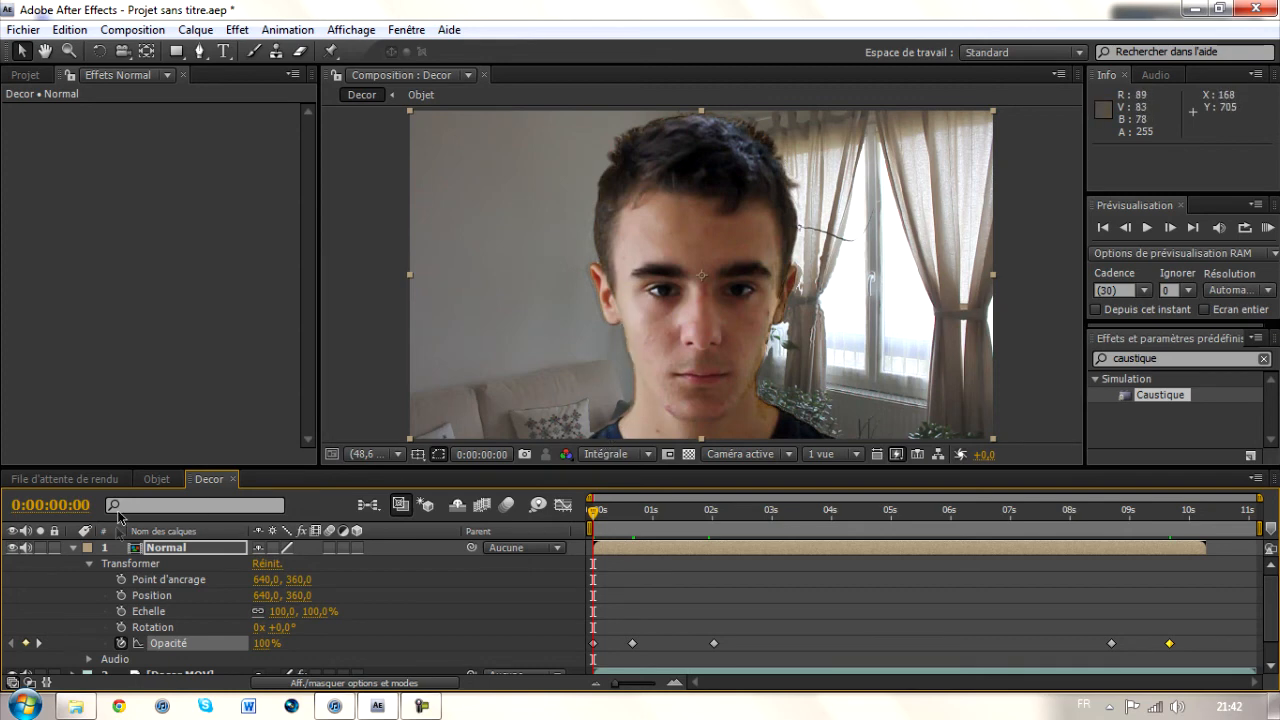
{"action": "left_click", "coordinate": [72, 549]}
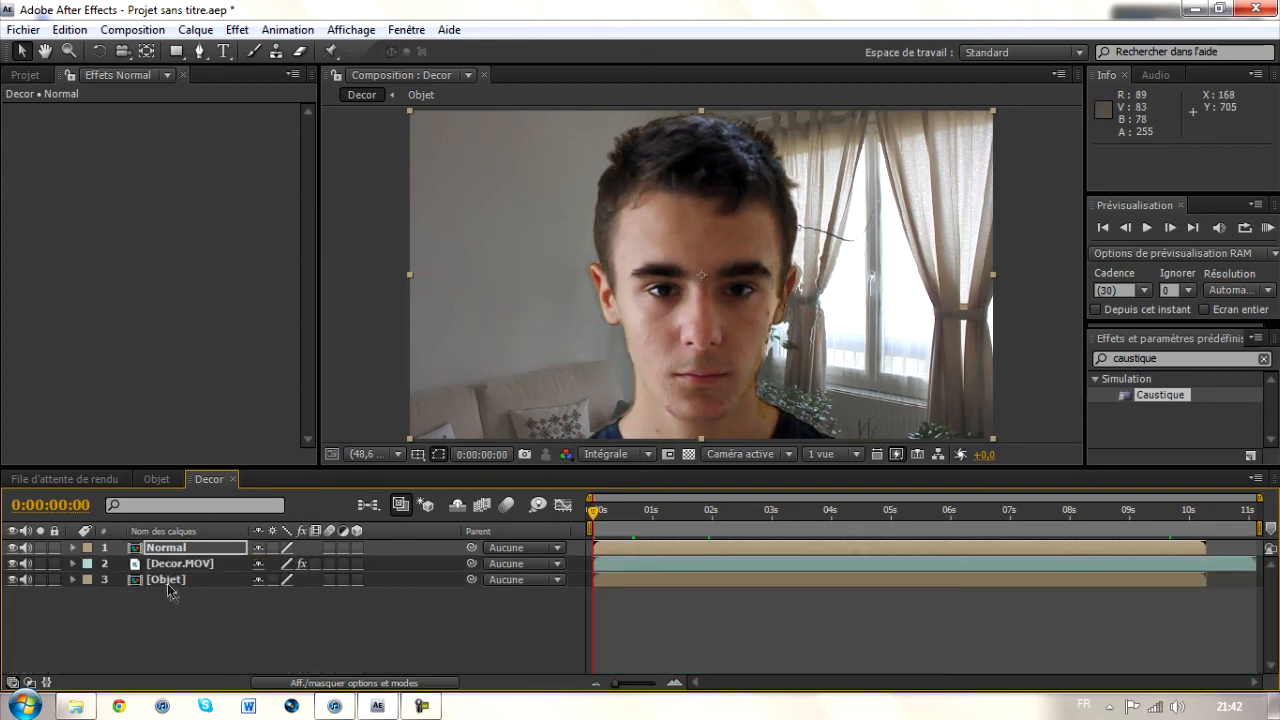
{"action": "left_click", "coordinate": [168, 580]}
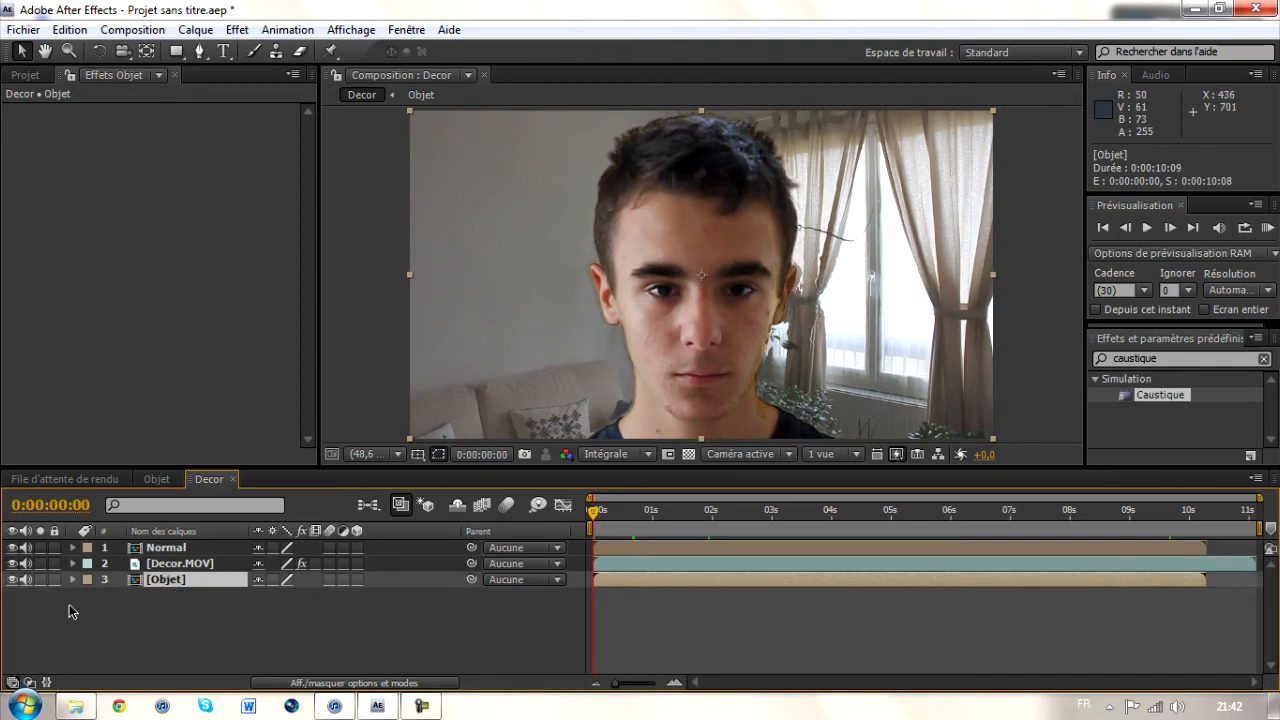
{"action": "left_click", "coordinate": [72, 548]}
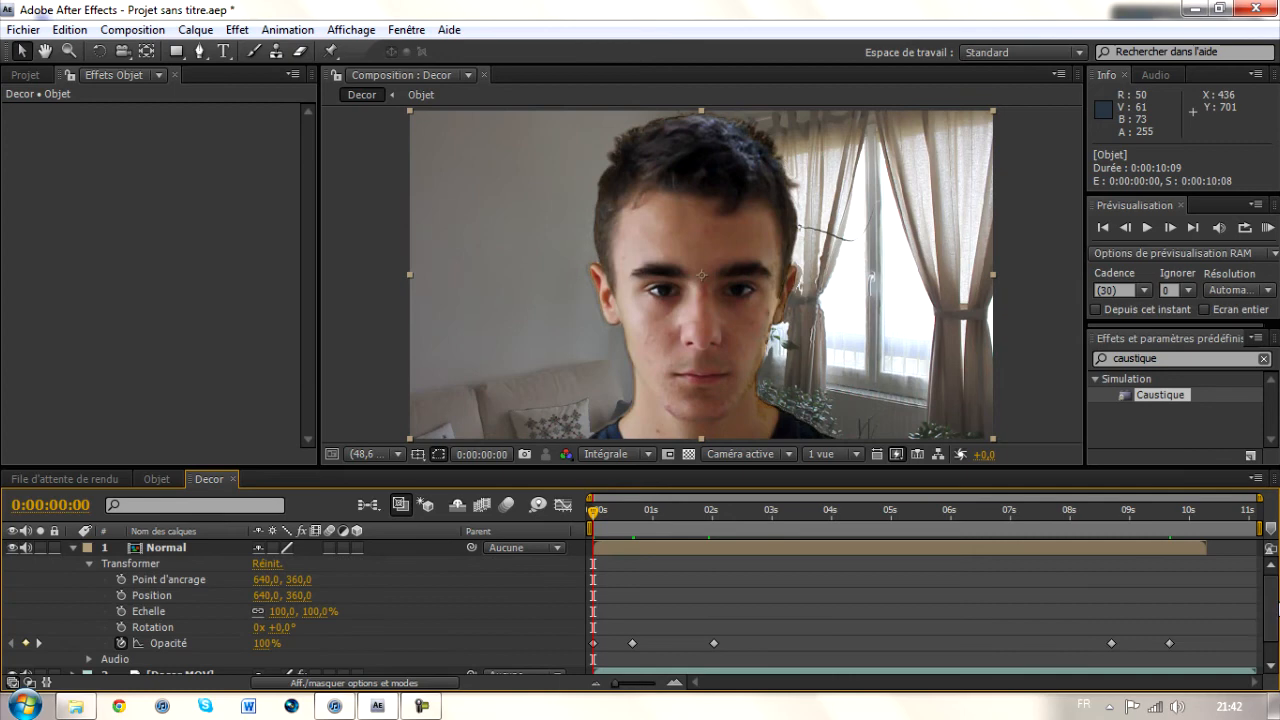
{"action": "scroll", "coordinate": [1274, 645], "scroll_direction": "down", "scroll_amount": 2}
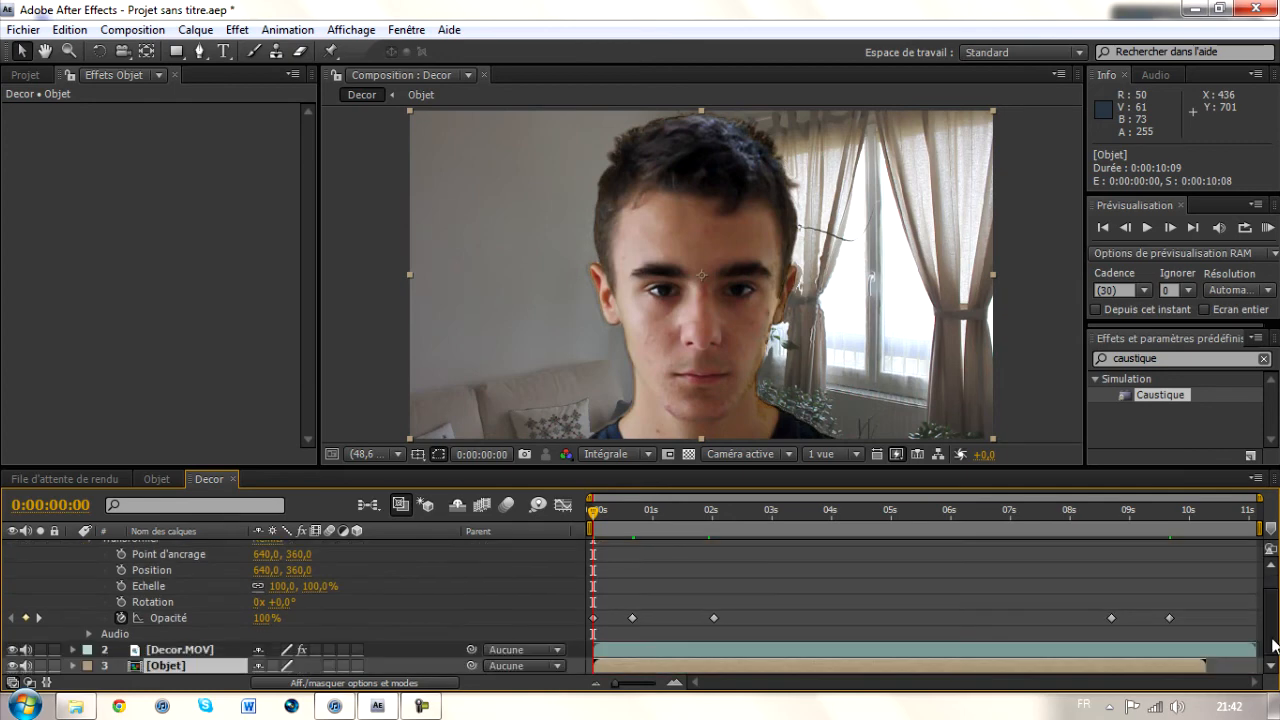
{"action": "left_click", "coordinate": [72, 665]}
{"action": "scroll", "coordinate": [75, 670], "scroll_direction": "down", "scroll_amount": 2}
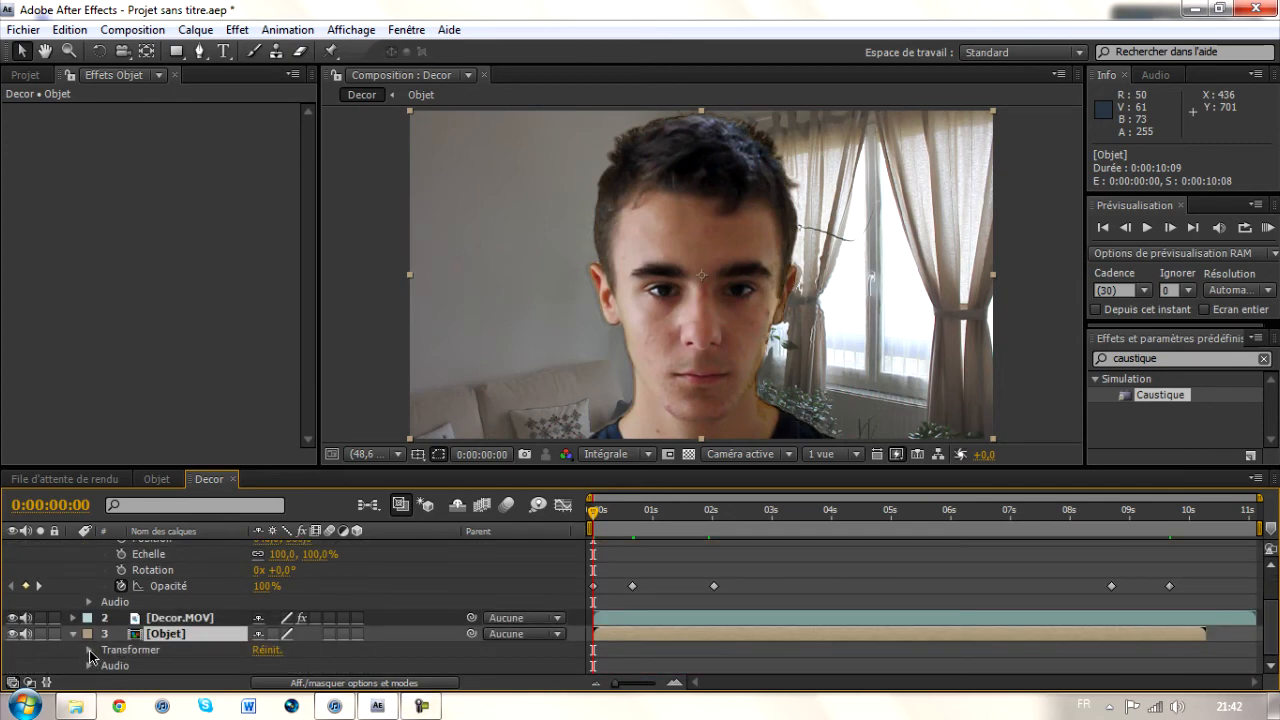
{"action": "left_click", "coordinate": [90, 655]}
{"action": "scroll", "coordinate": [90, 655], "scroll_direction": "down", "scroll_amount": 3}
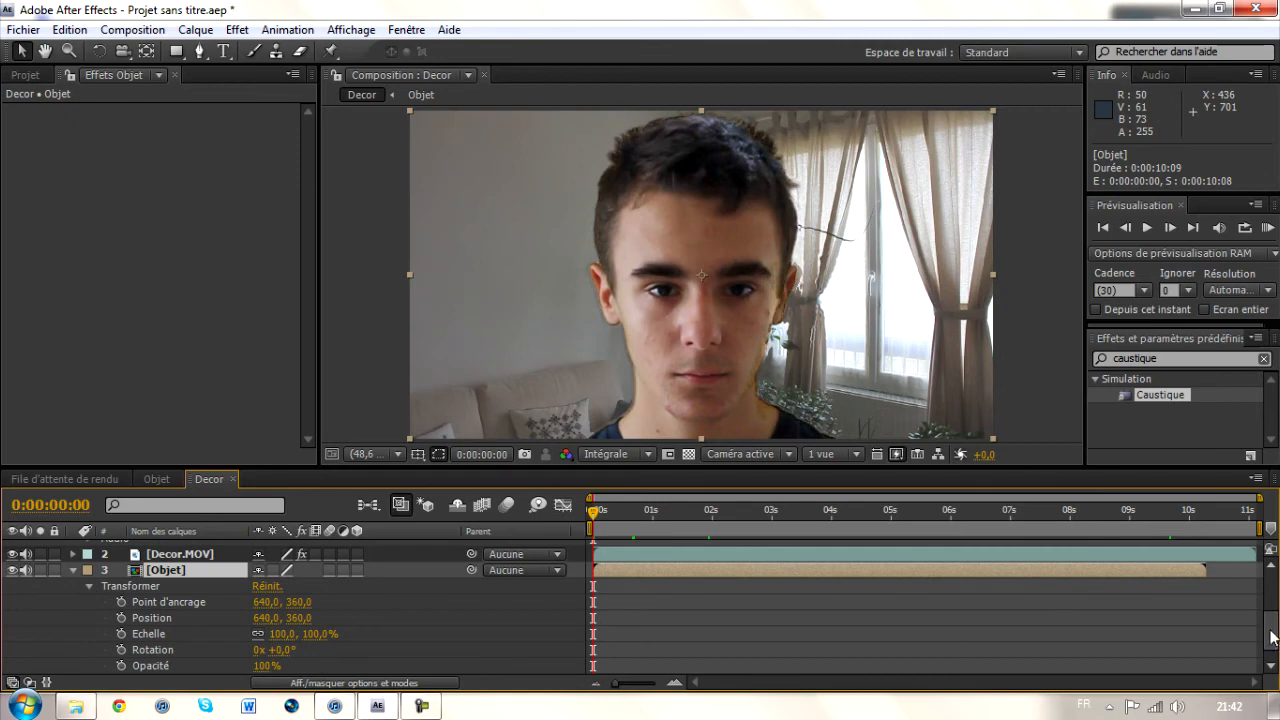
Set the Objet layer's Opacity to 0% and keyframe it at 0:00:00:00
{"action": "left_click", "coordinate": [260, 668]}
{"action": "type", "text": "0"}
{"action": "left_click", "coordinate": [152, 671]}
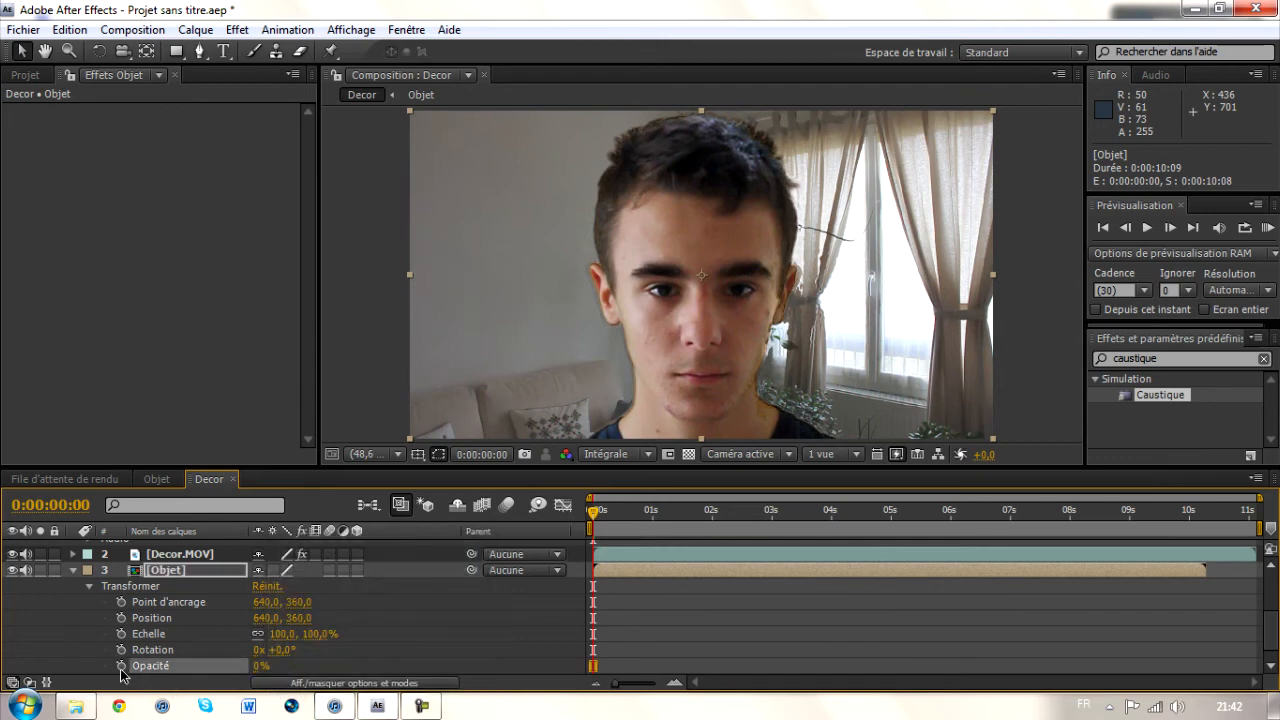
{"action": "left_click", "coordinate": [121, 673]}
{"action": "left_click", "coordinate": [121, 666]}
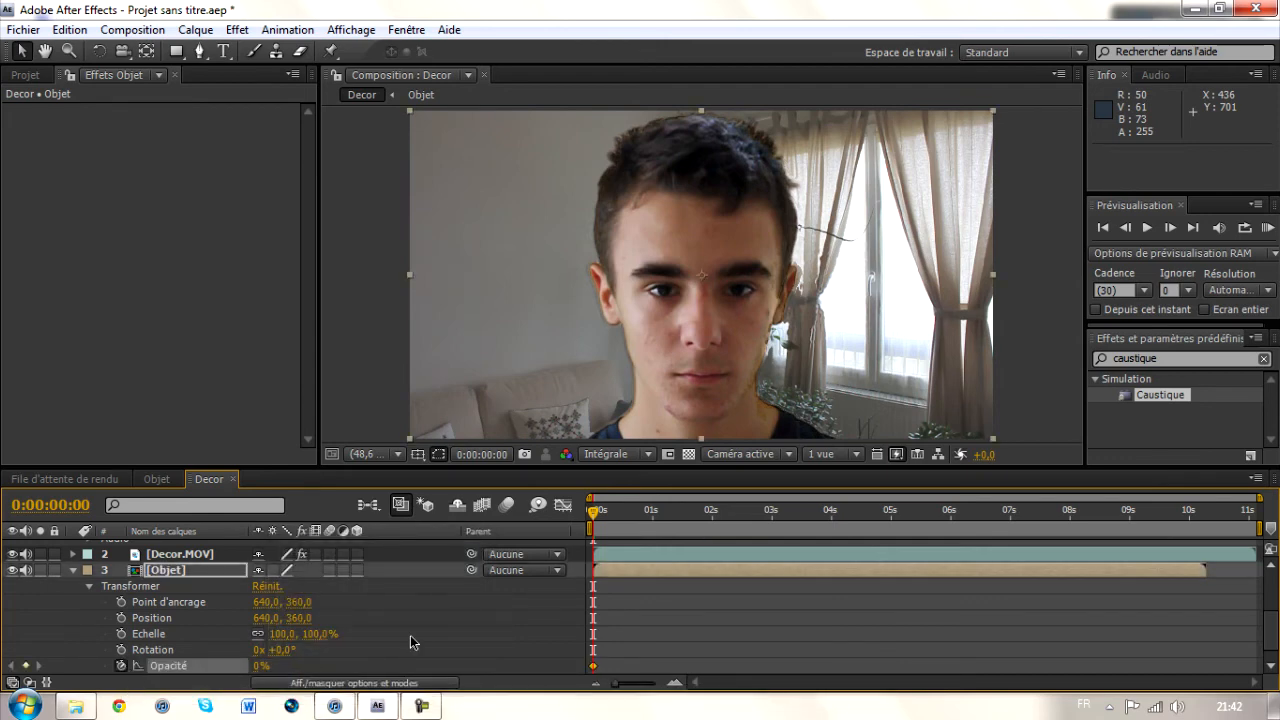
Add a holding 0% Opacity keyframe to the Objet layer at 0:00:00:20, in line with the Normal layer's second keyframe
{"action": "scroll", "coordinate": [1270, 610], "scroll_direction": "up", "scroll_amount": 5}
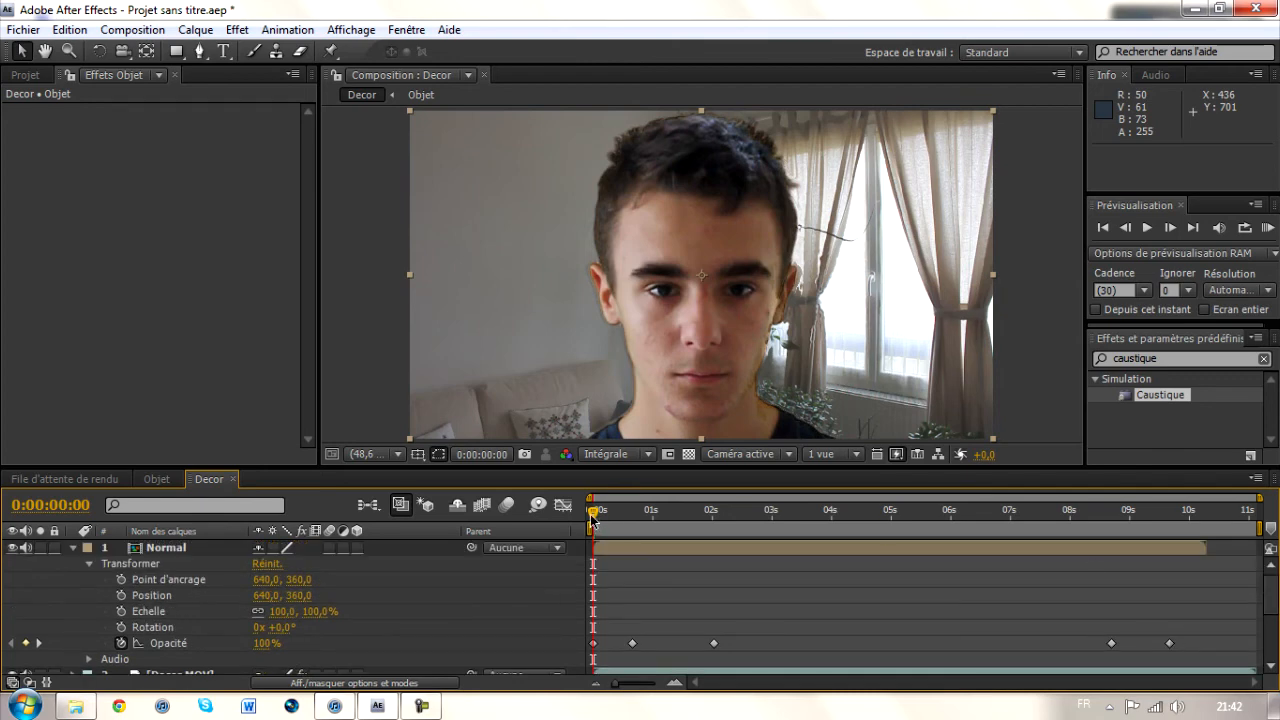
{"action": "left_click_drag", "start_coordinate": [593, 515], "coordinate": [632, 515]}
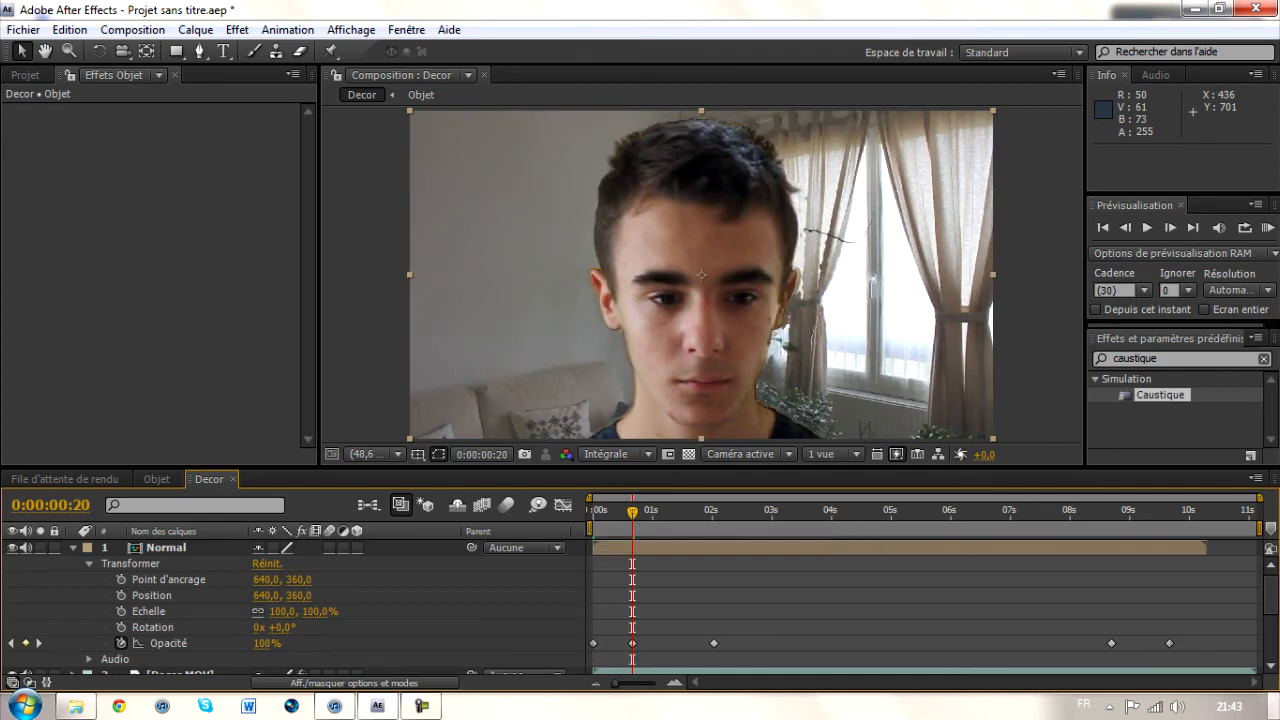
{"action": "scroll", "coordinate": [1270, 615], "scroll_direction": "down", "scroll_amount": 5}
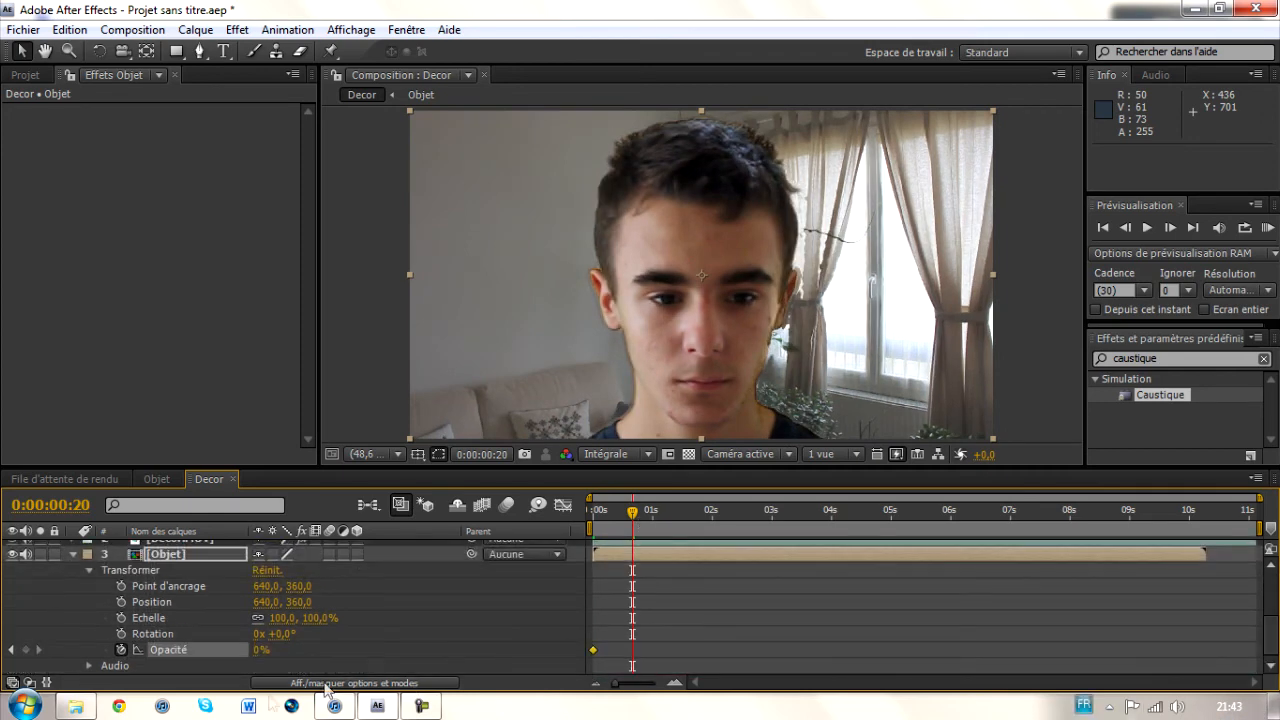
{"action": "left_click", "coordinate": [25, 650]}
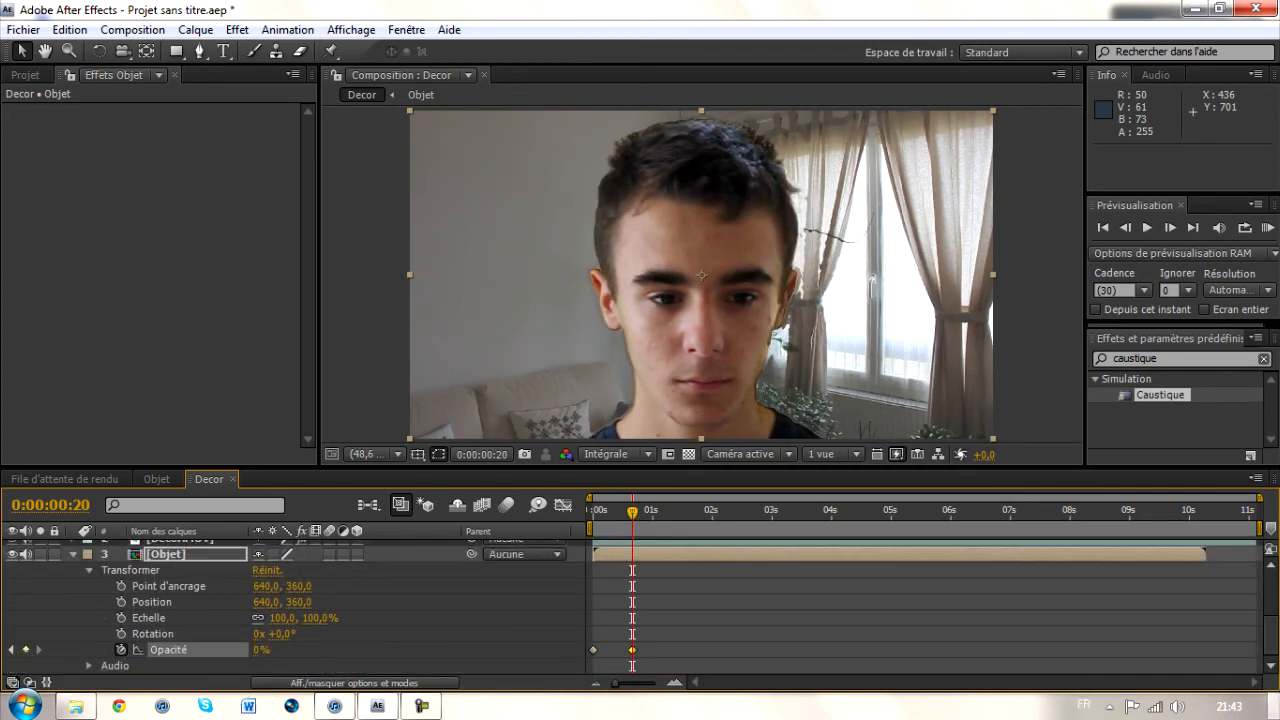
Add a 100% Opacity keyframe to the Objet layer at 0:00:02:01
{"action": "scroll", "coordinate": [1272, 630], "scroll_direction": "up", "scroll_amount": 5}
{"action": "left_click_drag", "start_coordinate": [632, 517], "coordinate": [713, 517]}
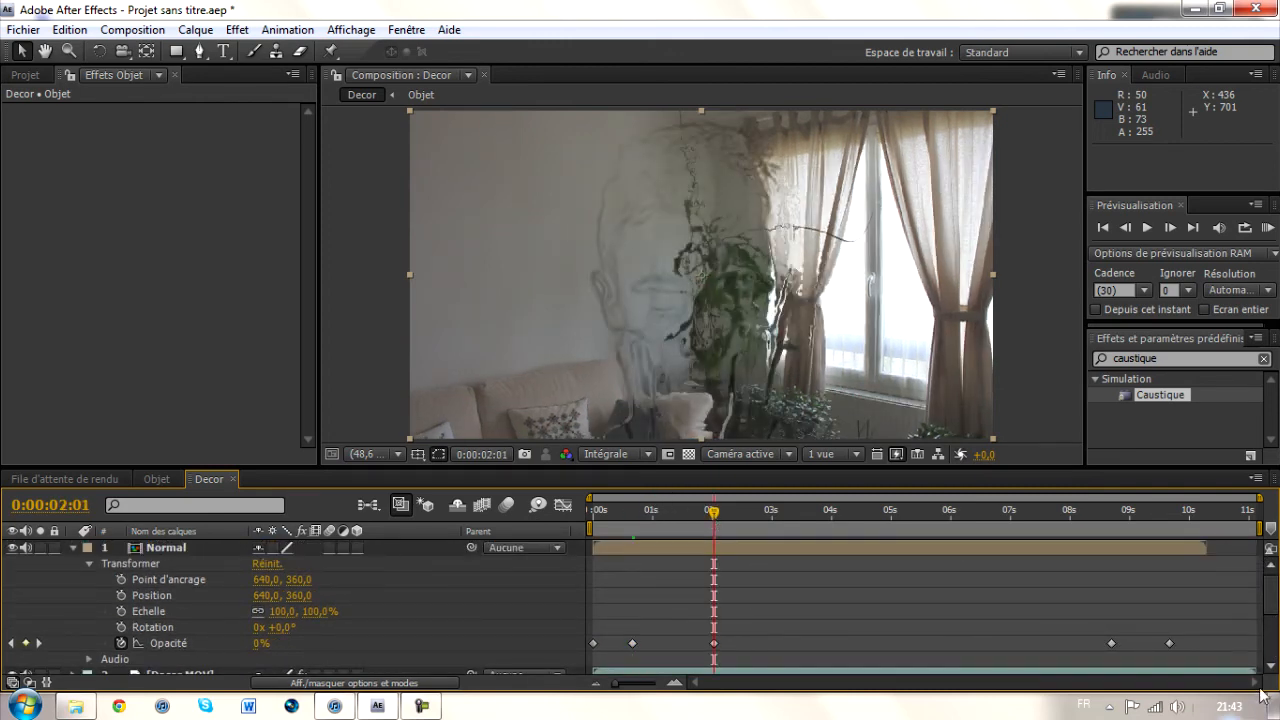
{"action": "scroll", "coordinate": [1270, 600], "scroll_direction": "down", "scroll_amount": 5}
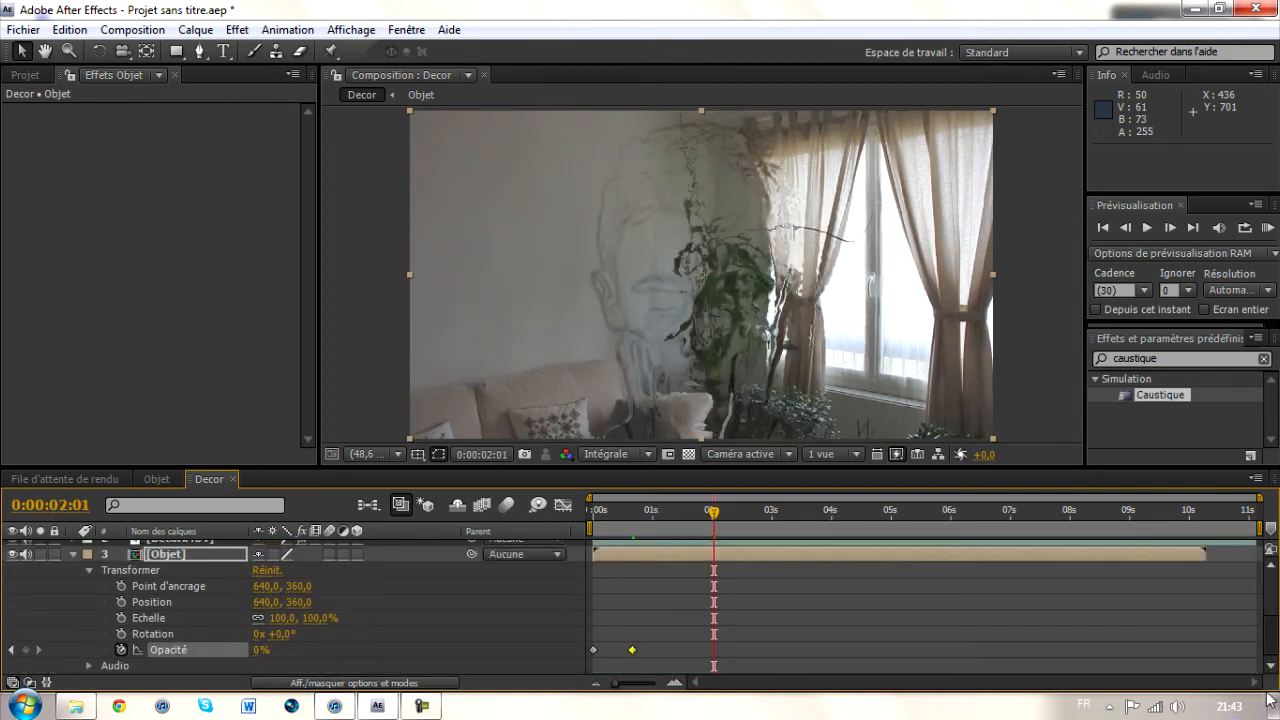
{"action": "left_click", "coordinate": [263, 651]}
{"action": "type", "text": "100"}
{"action": "key", "text": "Return"}
Add a holding 100% Opacity keyframe to the Objet layer at 0:00:08:21
{"action": "scroll", "coordinate": [1006, 555], "scroll_direction": "up", "scroll_amount": 5}
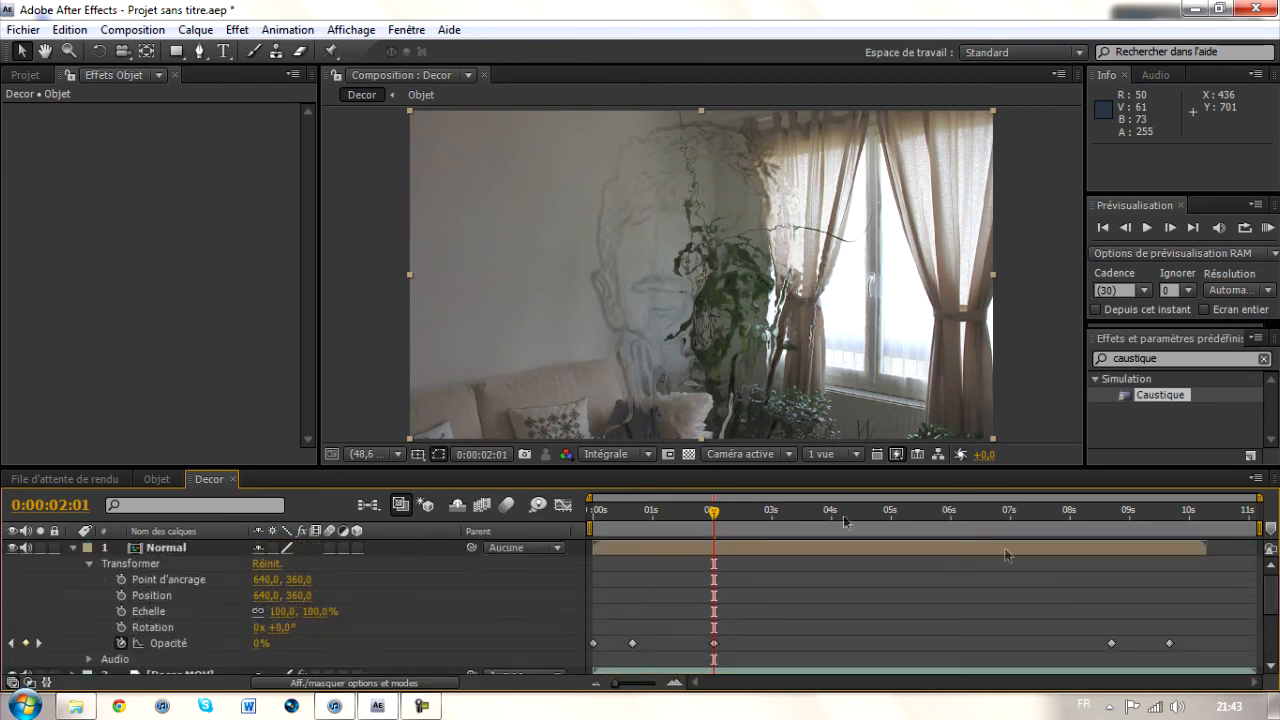
{"action": "left_click_drag", "start_coordinate": [714, 514], "coordinate": [1112, 548]}
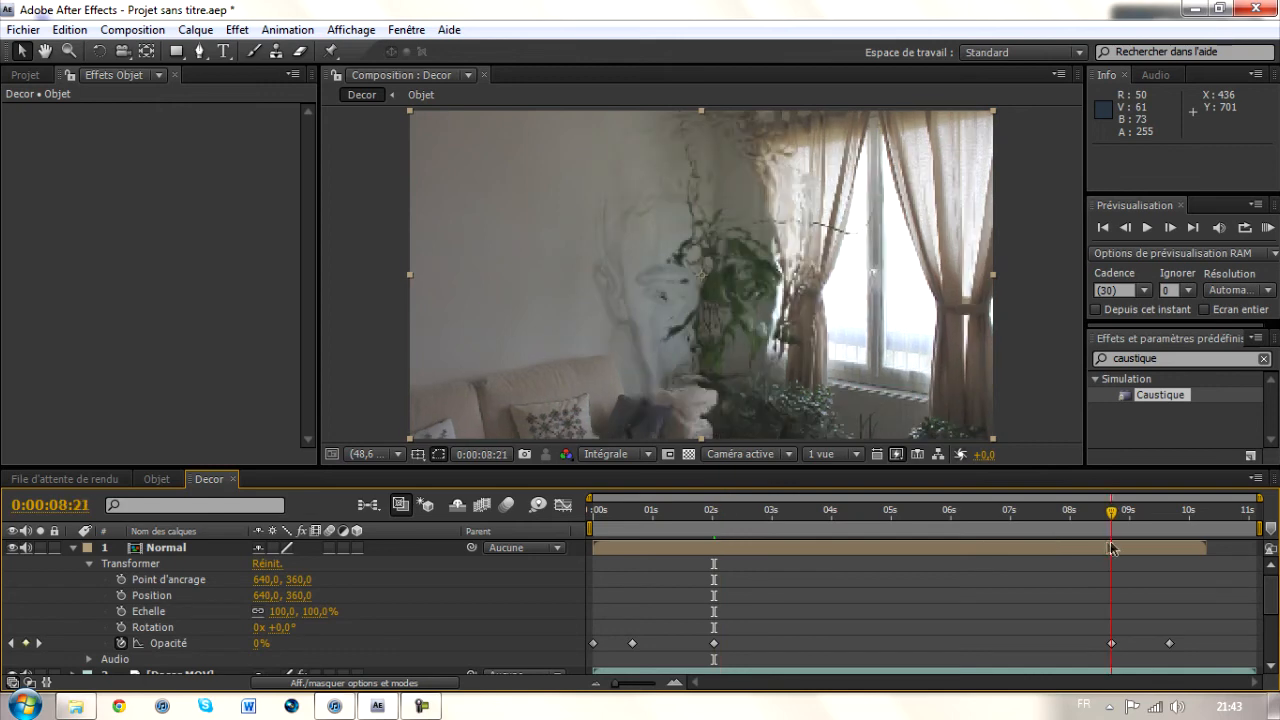
{"action": "scroll", "coordinate": [1270, 592], "scroll_direction": "down", "scroll_amount": 5}
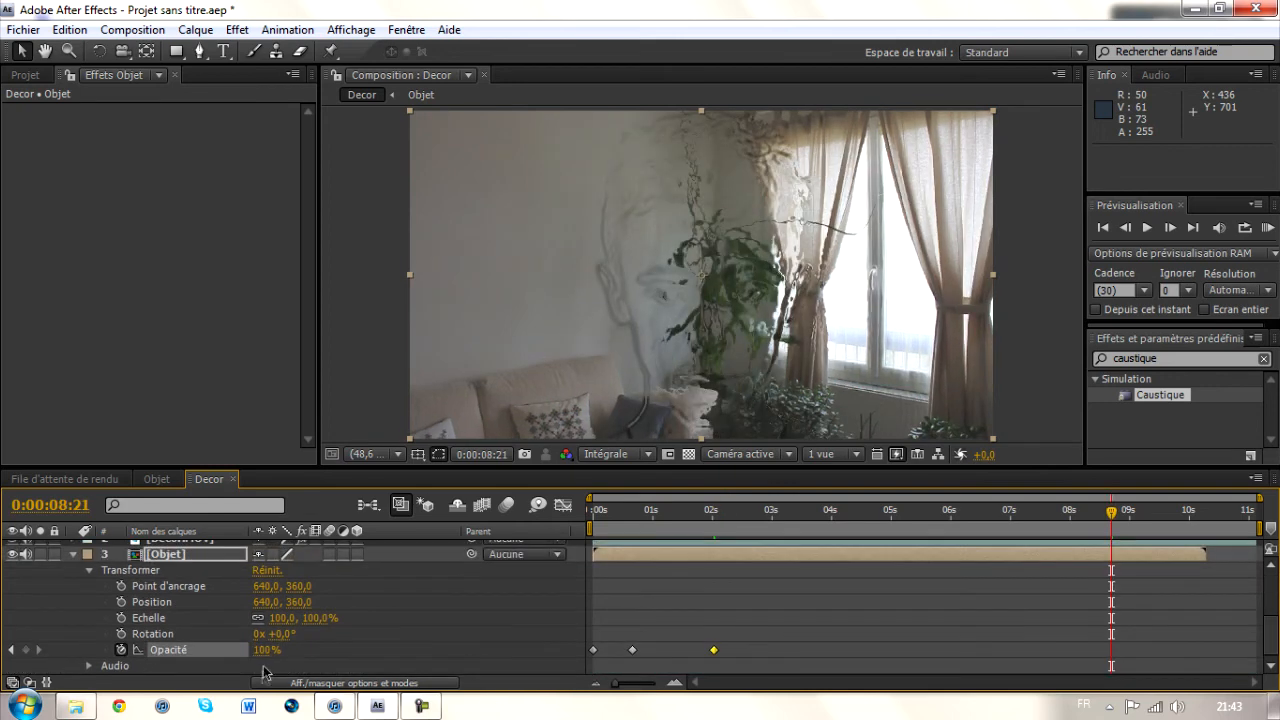
{"action": "left_click", "coordinate": [26, 651]}
Enter the Objet layer's final Opacity value at 0:00:09:20, in line with the Normal layer's last keyframe
{"action": "left_click_drag", "start_coordinate": [1271, 628], "coordinate": [1272, 587]}
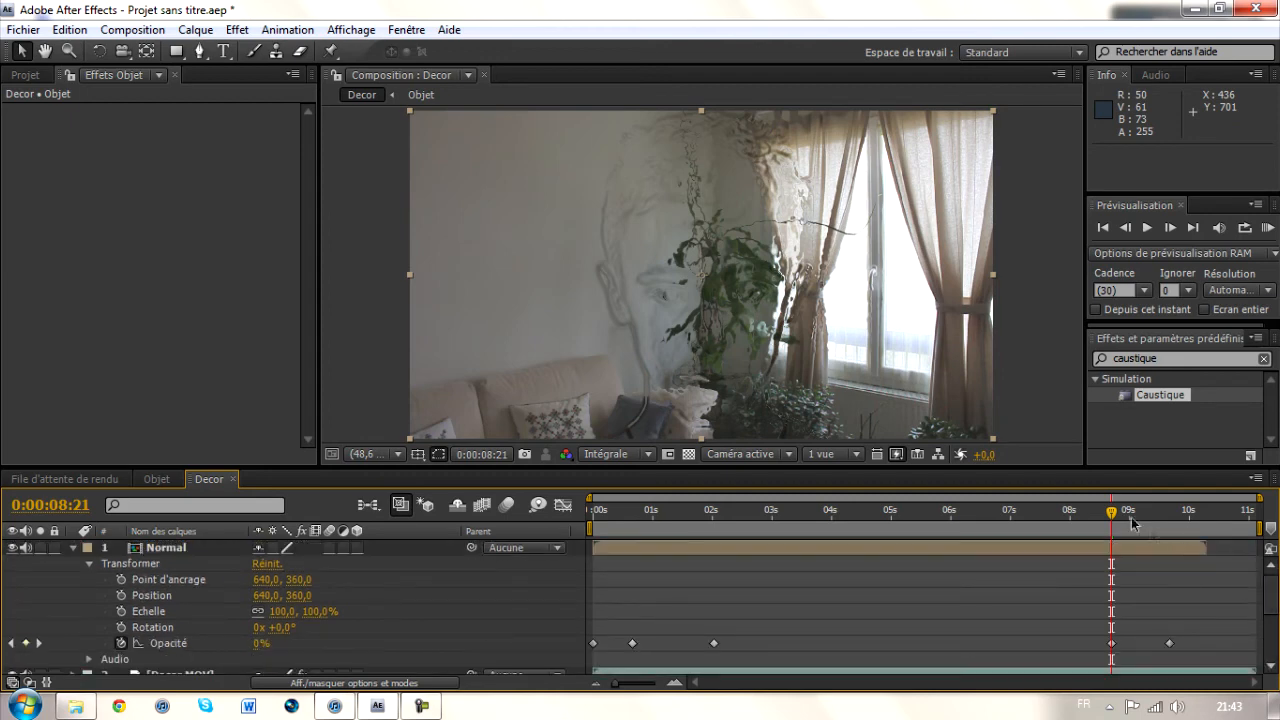
{"action": "left_click_drag", "start_coordinate": [1124, 515], "coordinate": [1170, 513]}
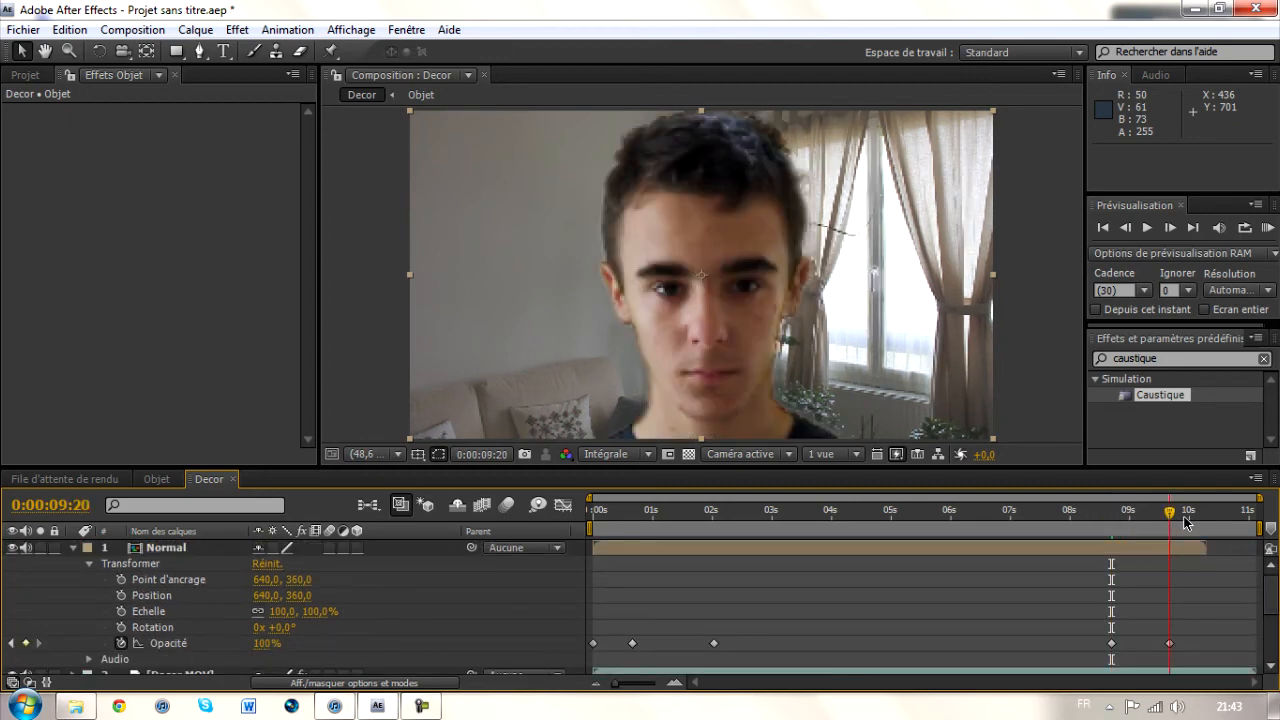
{"action": "left_click_drag", "start_coordinate": [1274, 604], "coordinate": [1273, 640]}
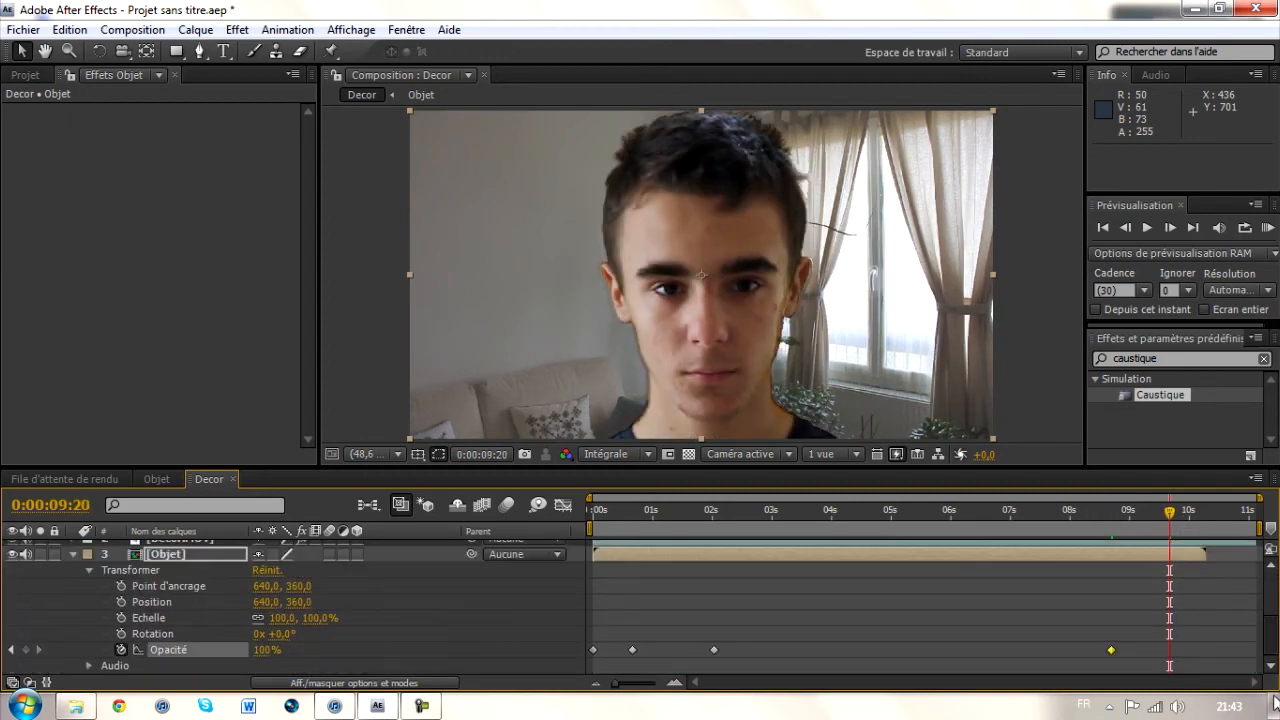
{"action": "left_click", "coordinate": [262, 650]}
{"action": "key", "text": "Return"}
End the work area at 0:00:09:22 and add the Decor composition to the render queue
{"action": "left_click_drag", "start_coordinate": [1275, 641], "coordinate": [1275, 611]}
{"action": "left_click_drag", "start_coordinate": [1260, 532], "coordinate": [580, 530]}
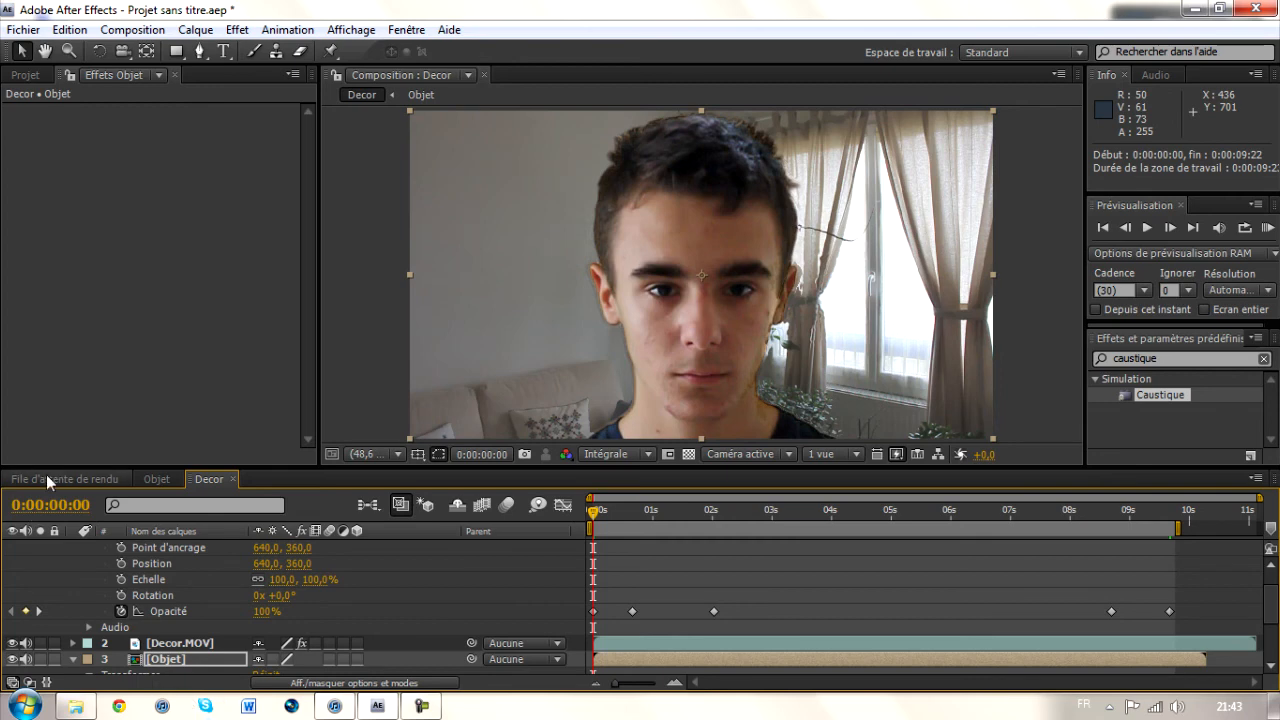
{"action": "left_click", "coordinate": [134, 30]}
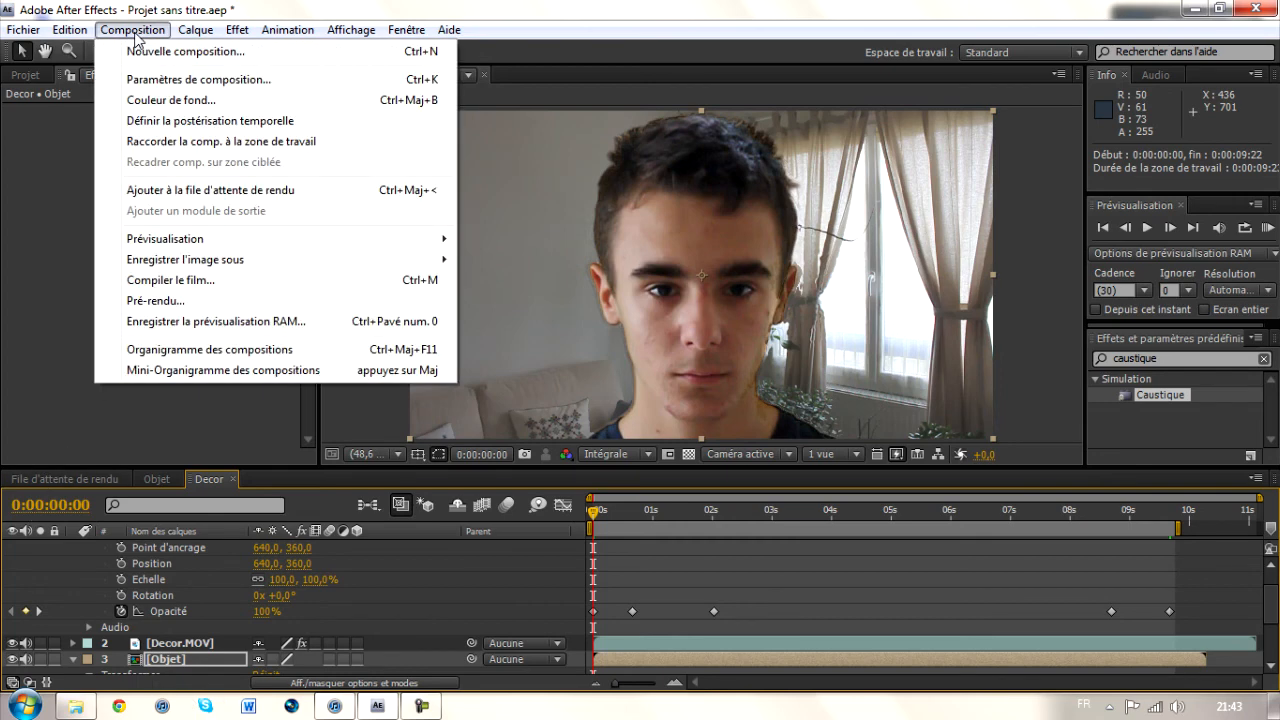
{"action": "left_click", "coordinate": [174, 192]}
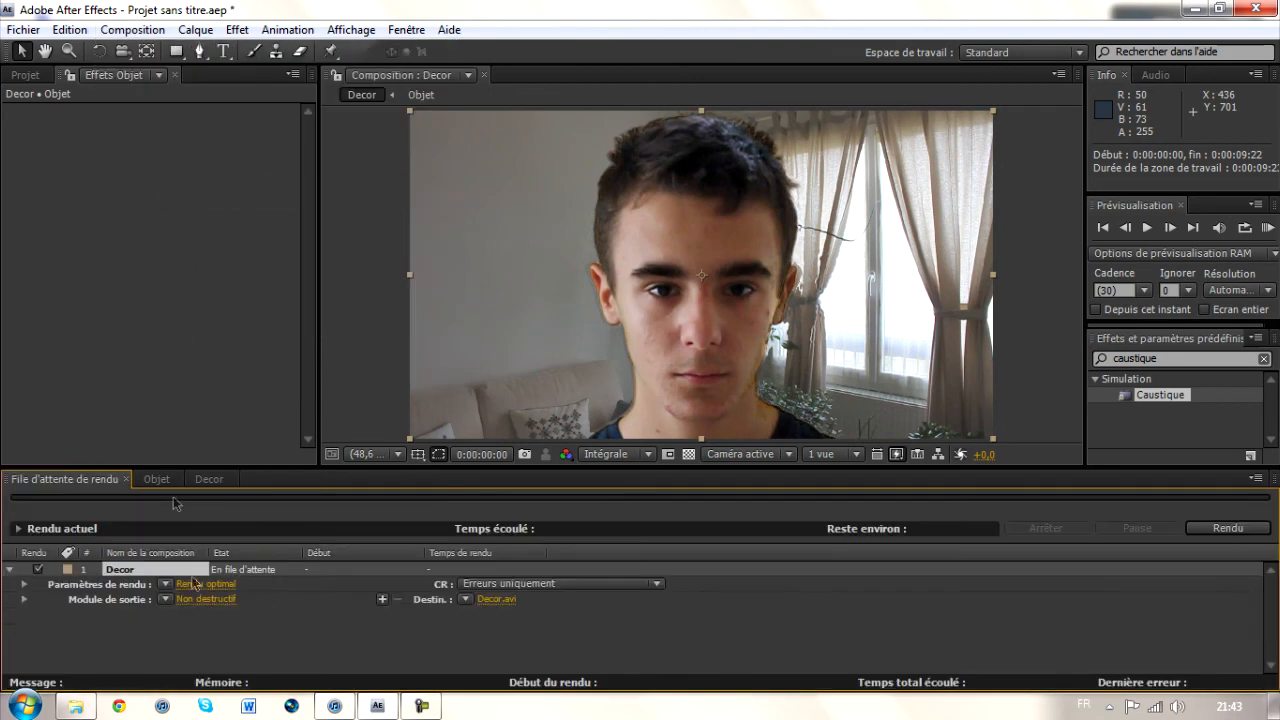
Accept the Optimale quality, Intégrale resolution render settings and the Vidéo pour Windows output module for Decor
{"action": "left_click", "coordinate": [205, 584]}
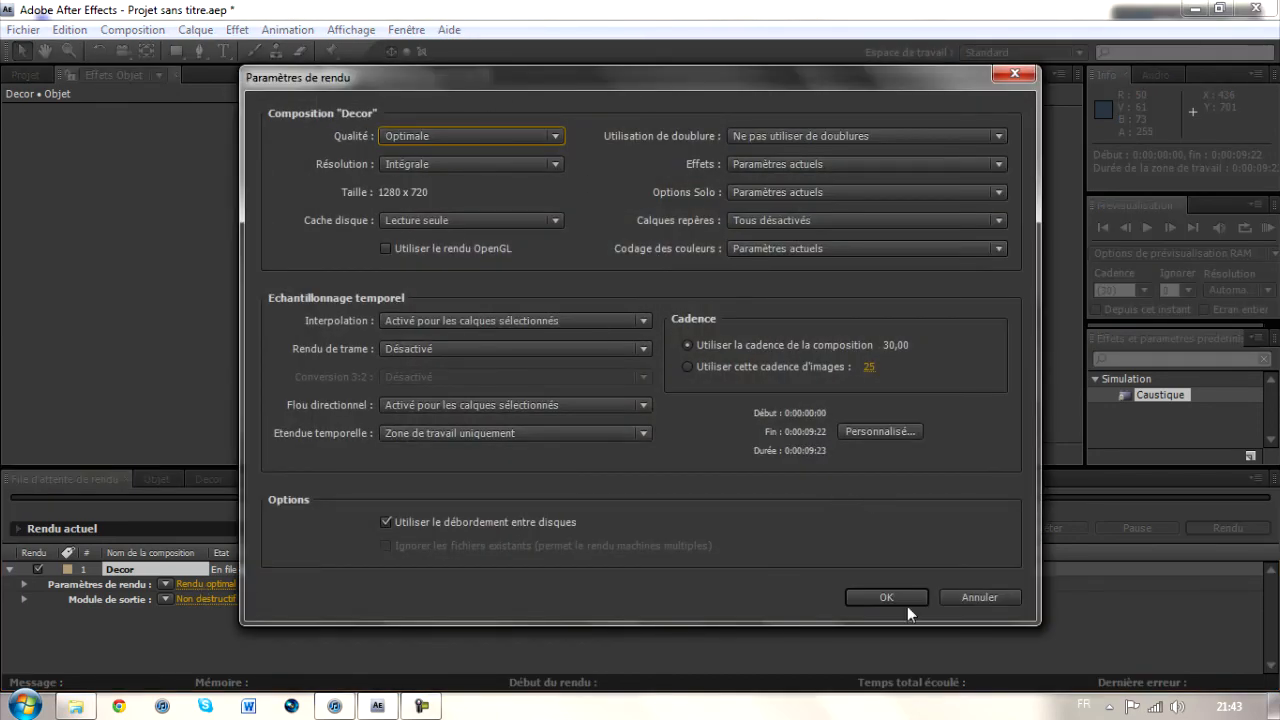
{"action": "left_click", "coordinate": [882, 600]}
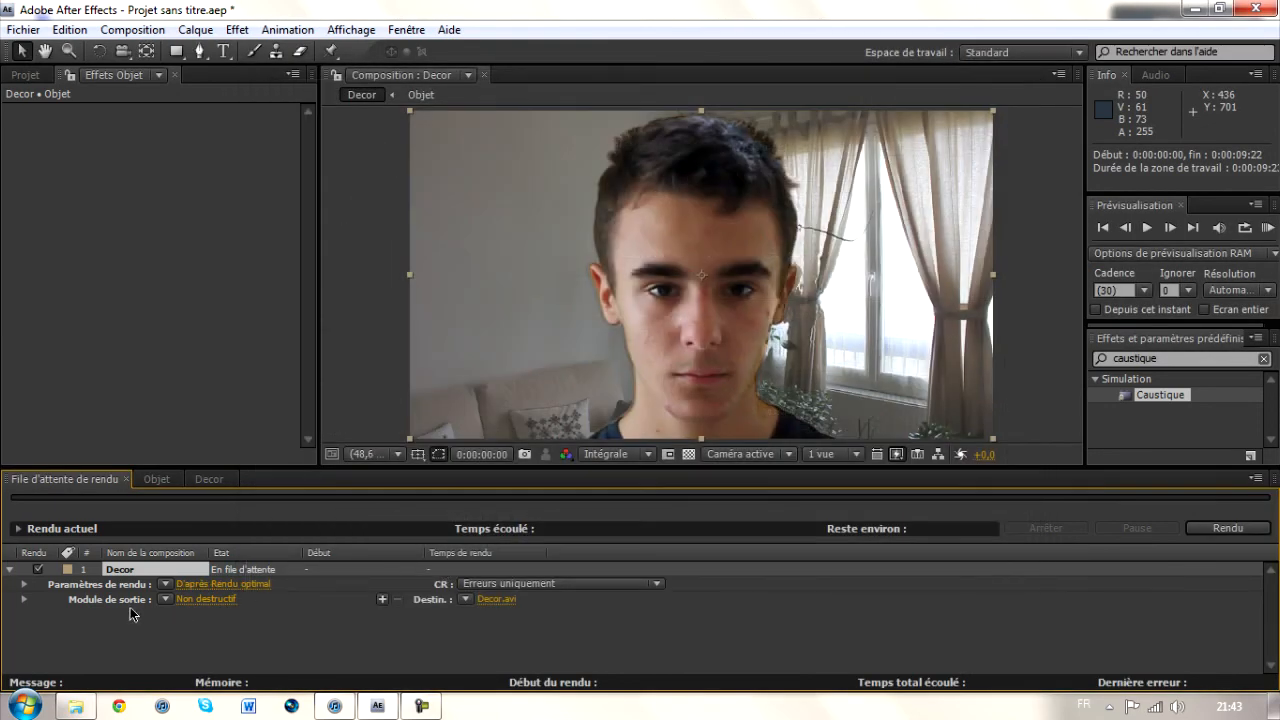
{"action": "left_click", "coordinate": [182, 598]}
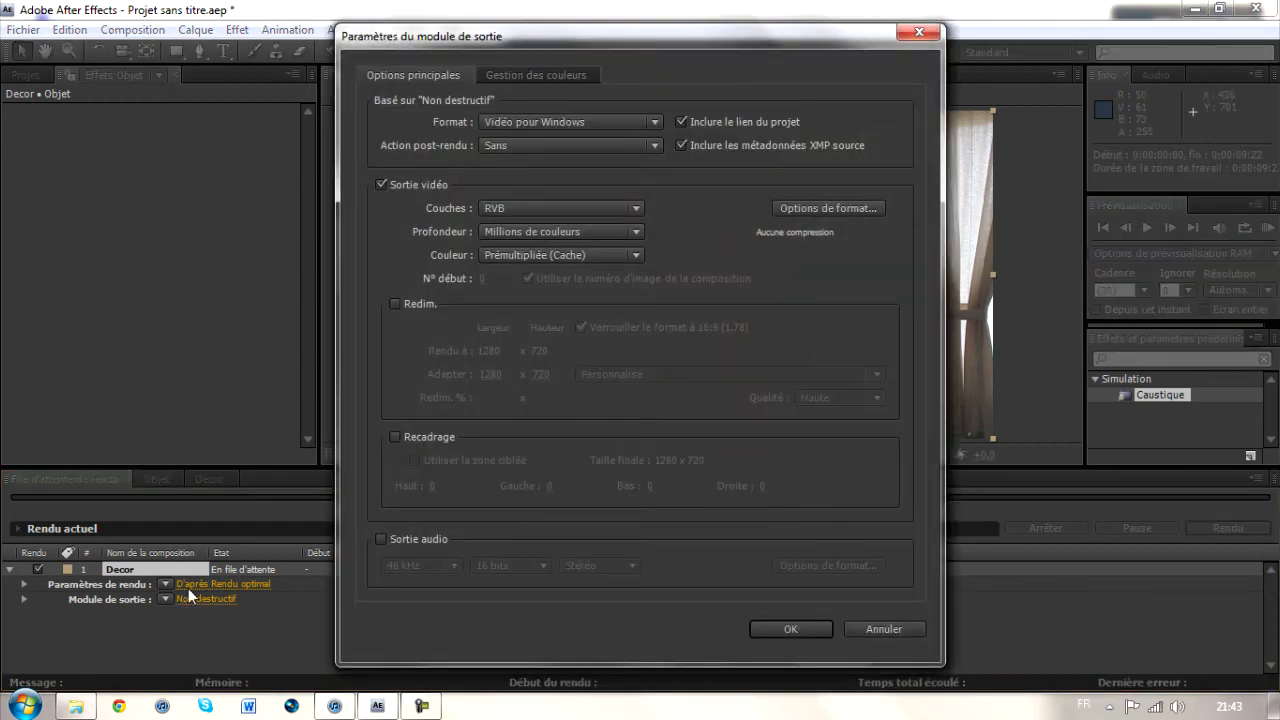
{"action": "left_click", "coordinate": [592, 116]}
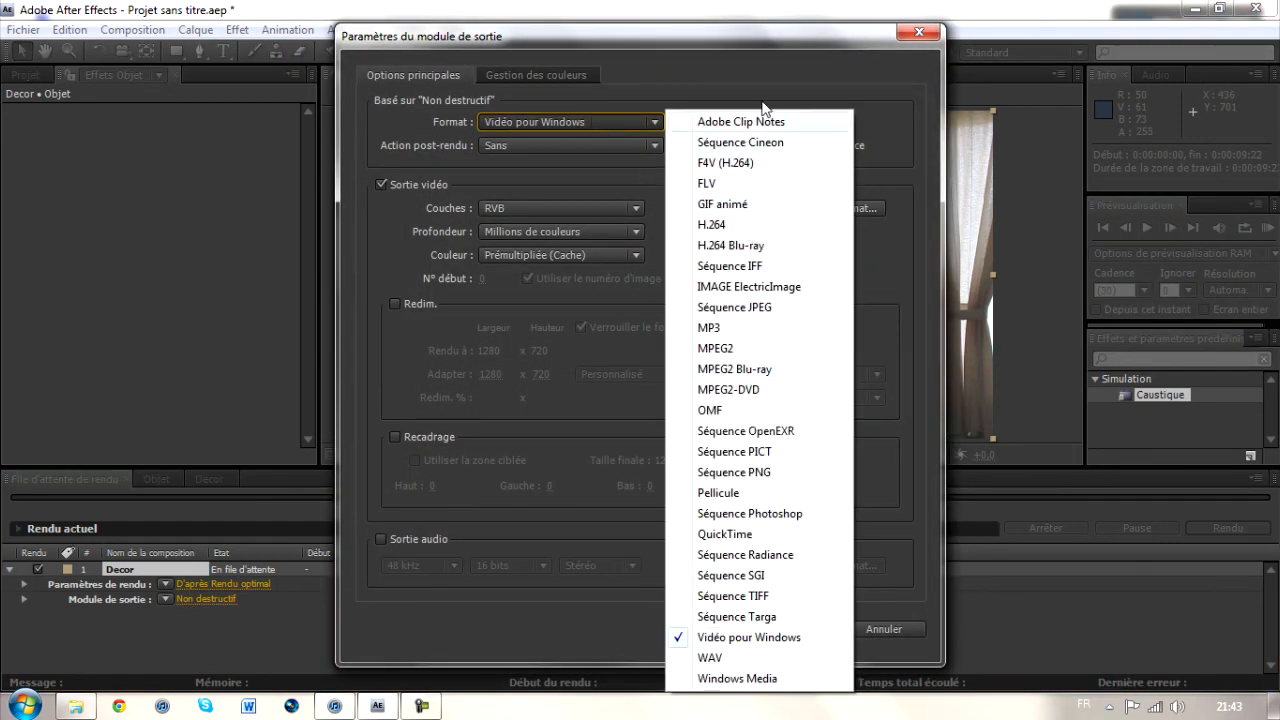
{"action": "key", "text": "Escape"}
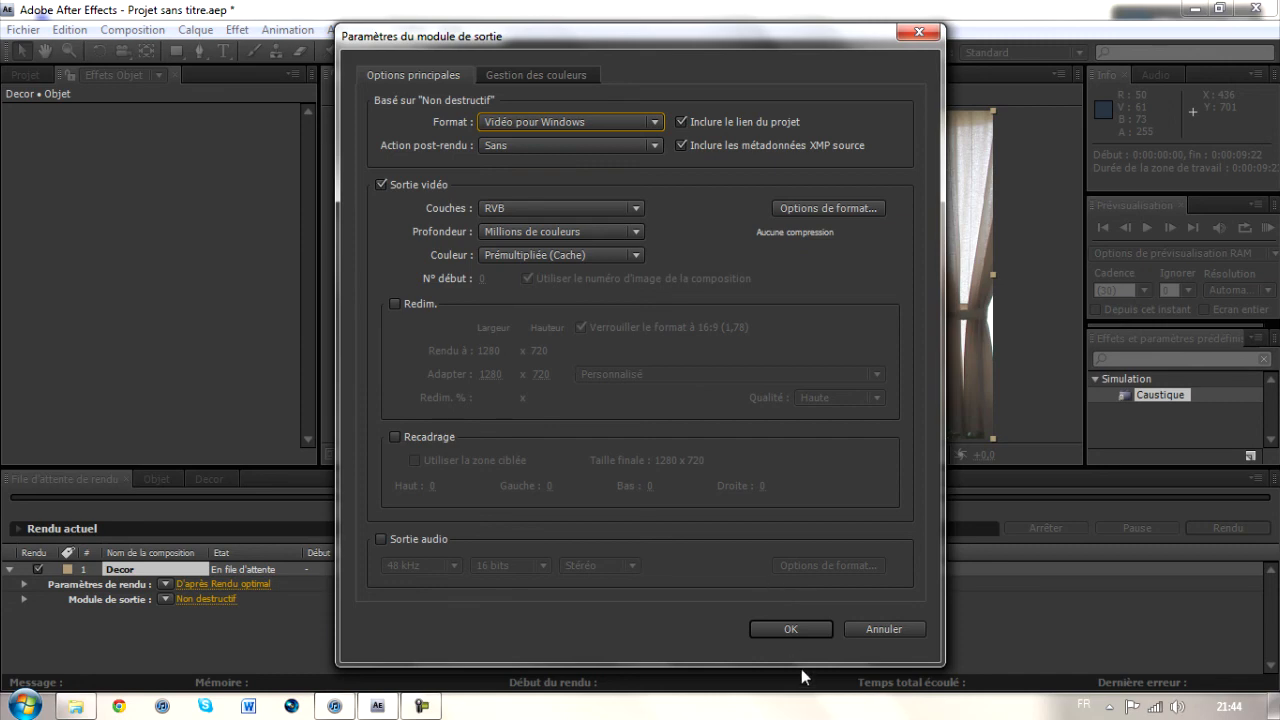
{"action": "left_click", "coordinate": [792, 629]}
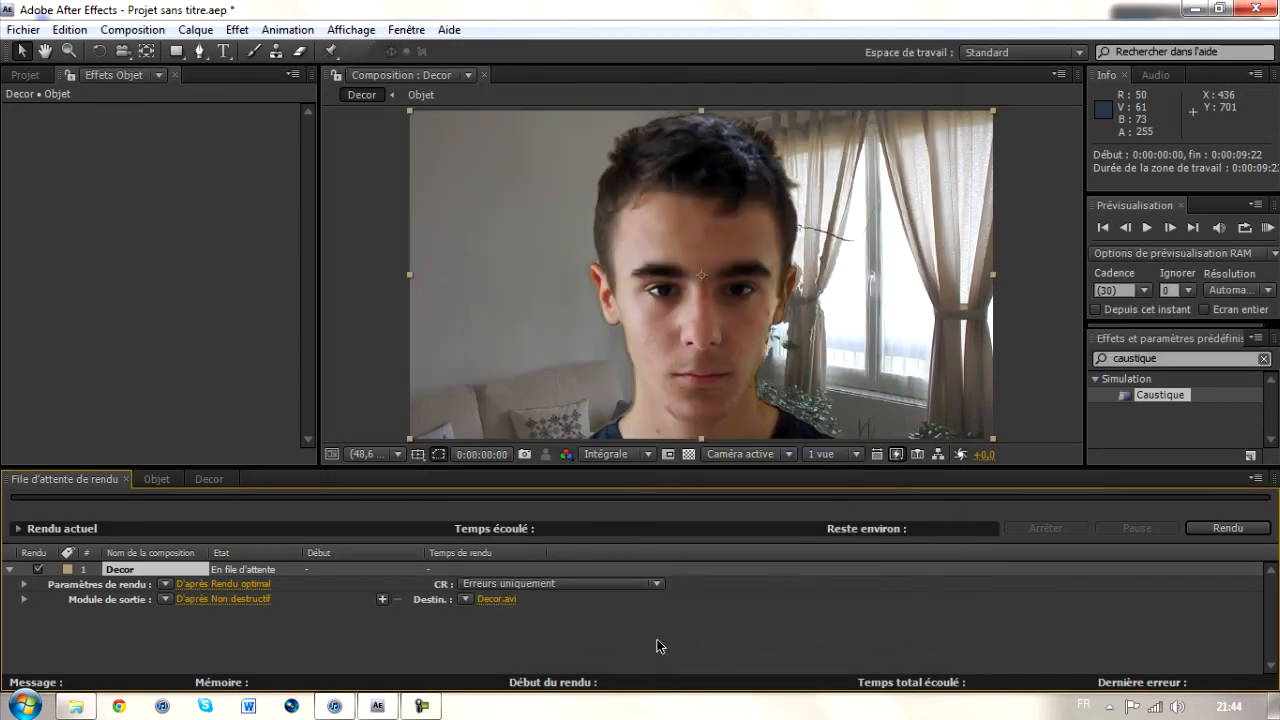
Set the render destination to Decor.avi in the Tuto folder on the desktop
{"action": "left_click", "coordinate": [498, 600]}
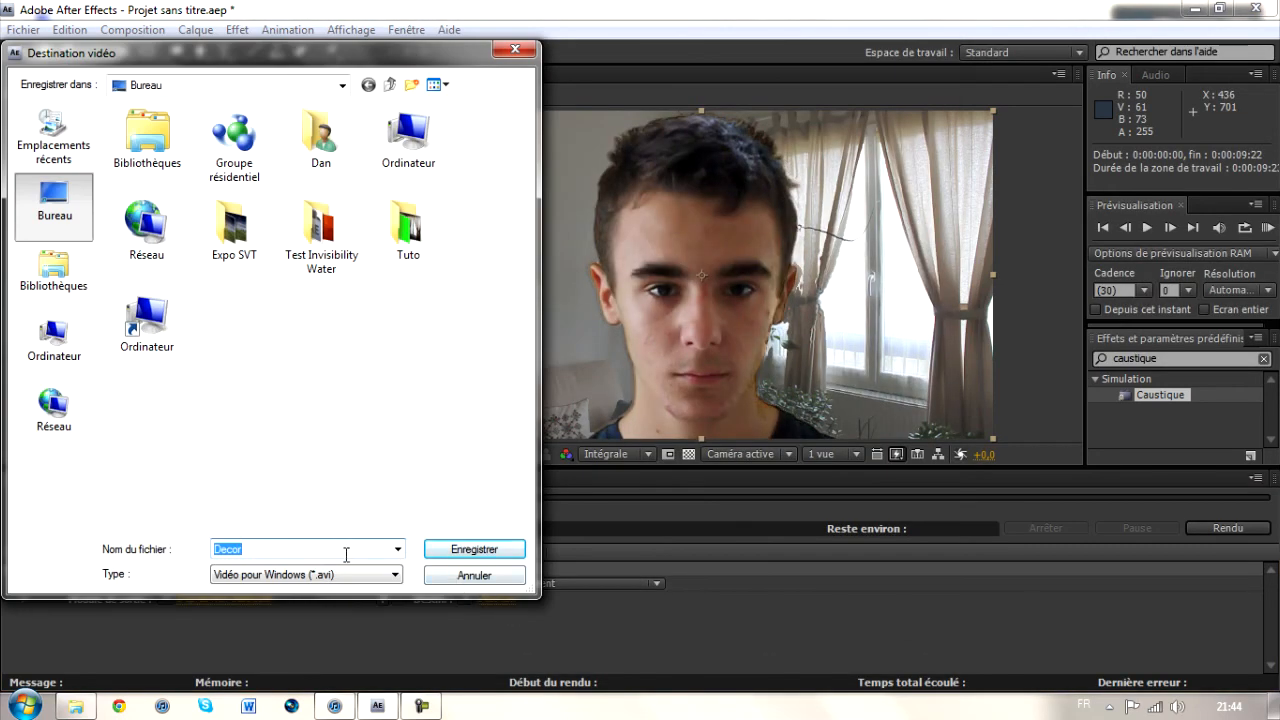
{"action": "left_click_drag", "start_coordinate": [321, 548], "coordinate": [33, 541]}
{"action": "type", "text": "Tuto"}
{"action": "left_click", "coordinate": [478, 550]}
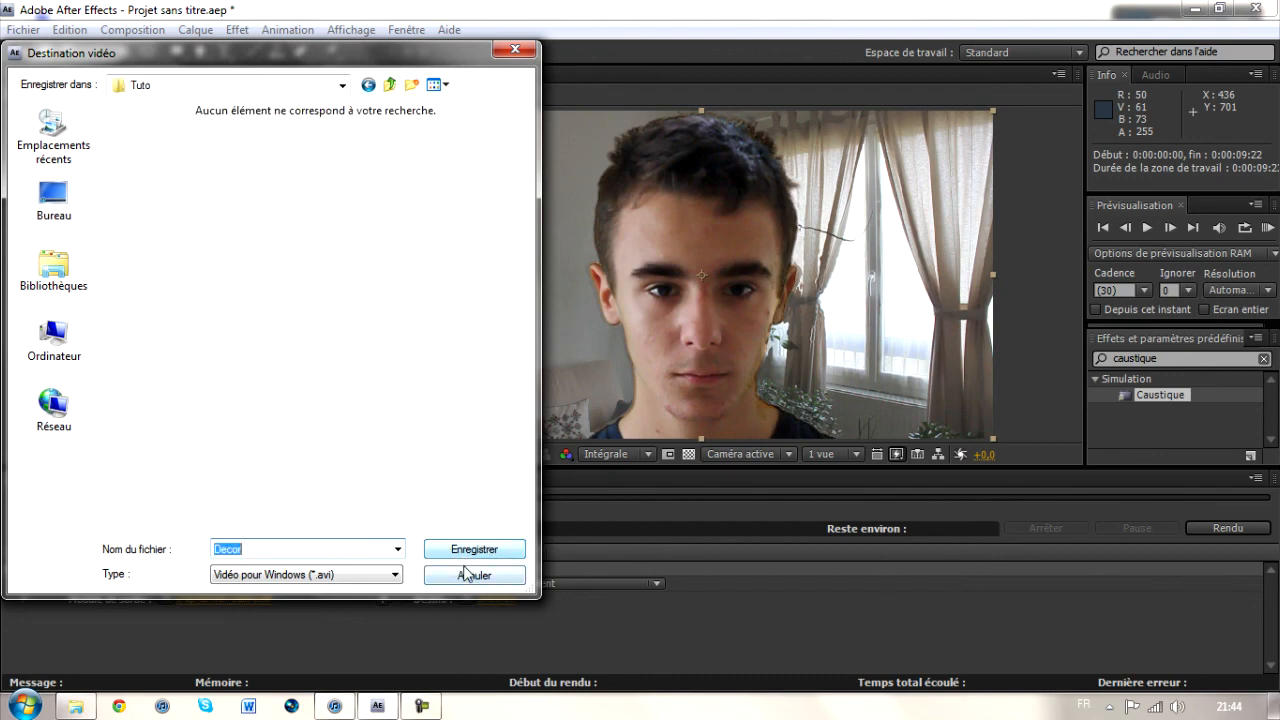
{"action": "left_click", "coordinate": [470, 550]}
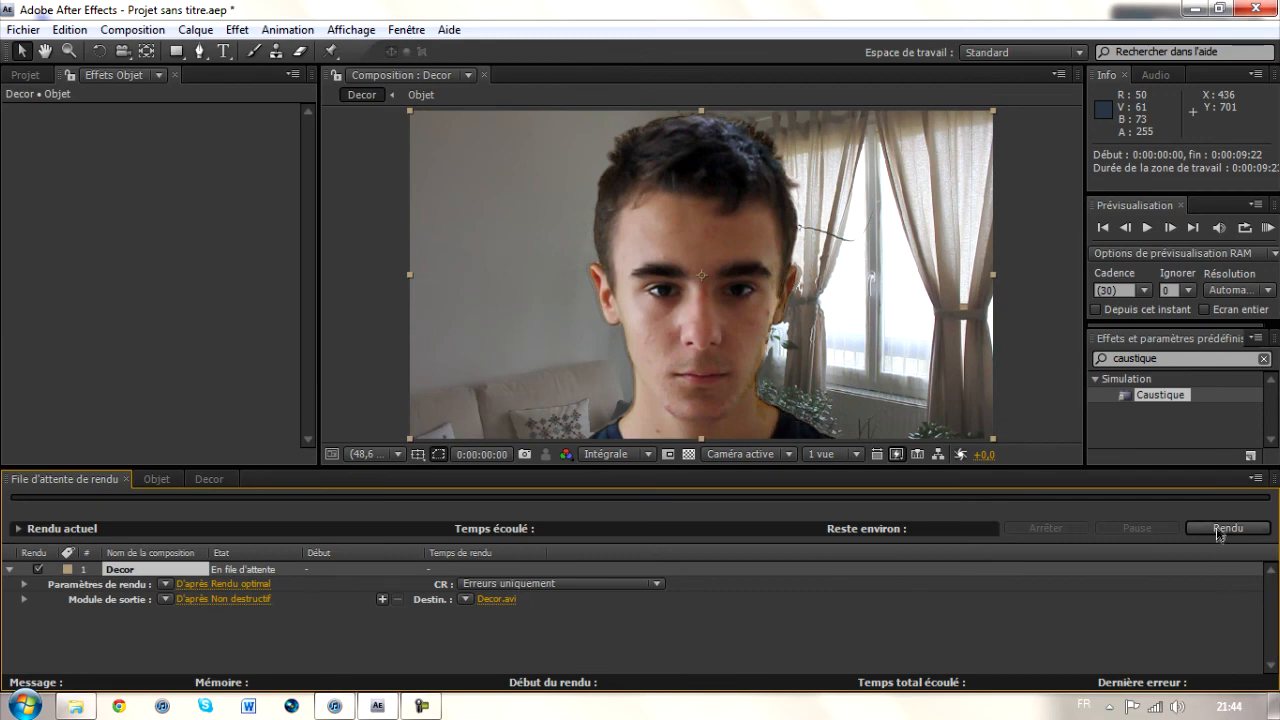